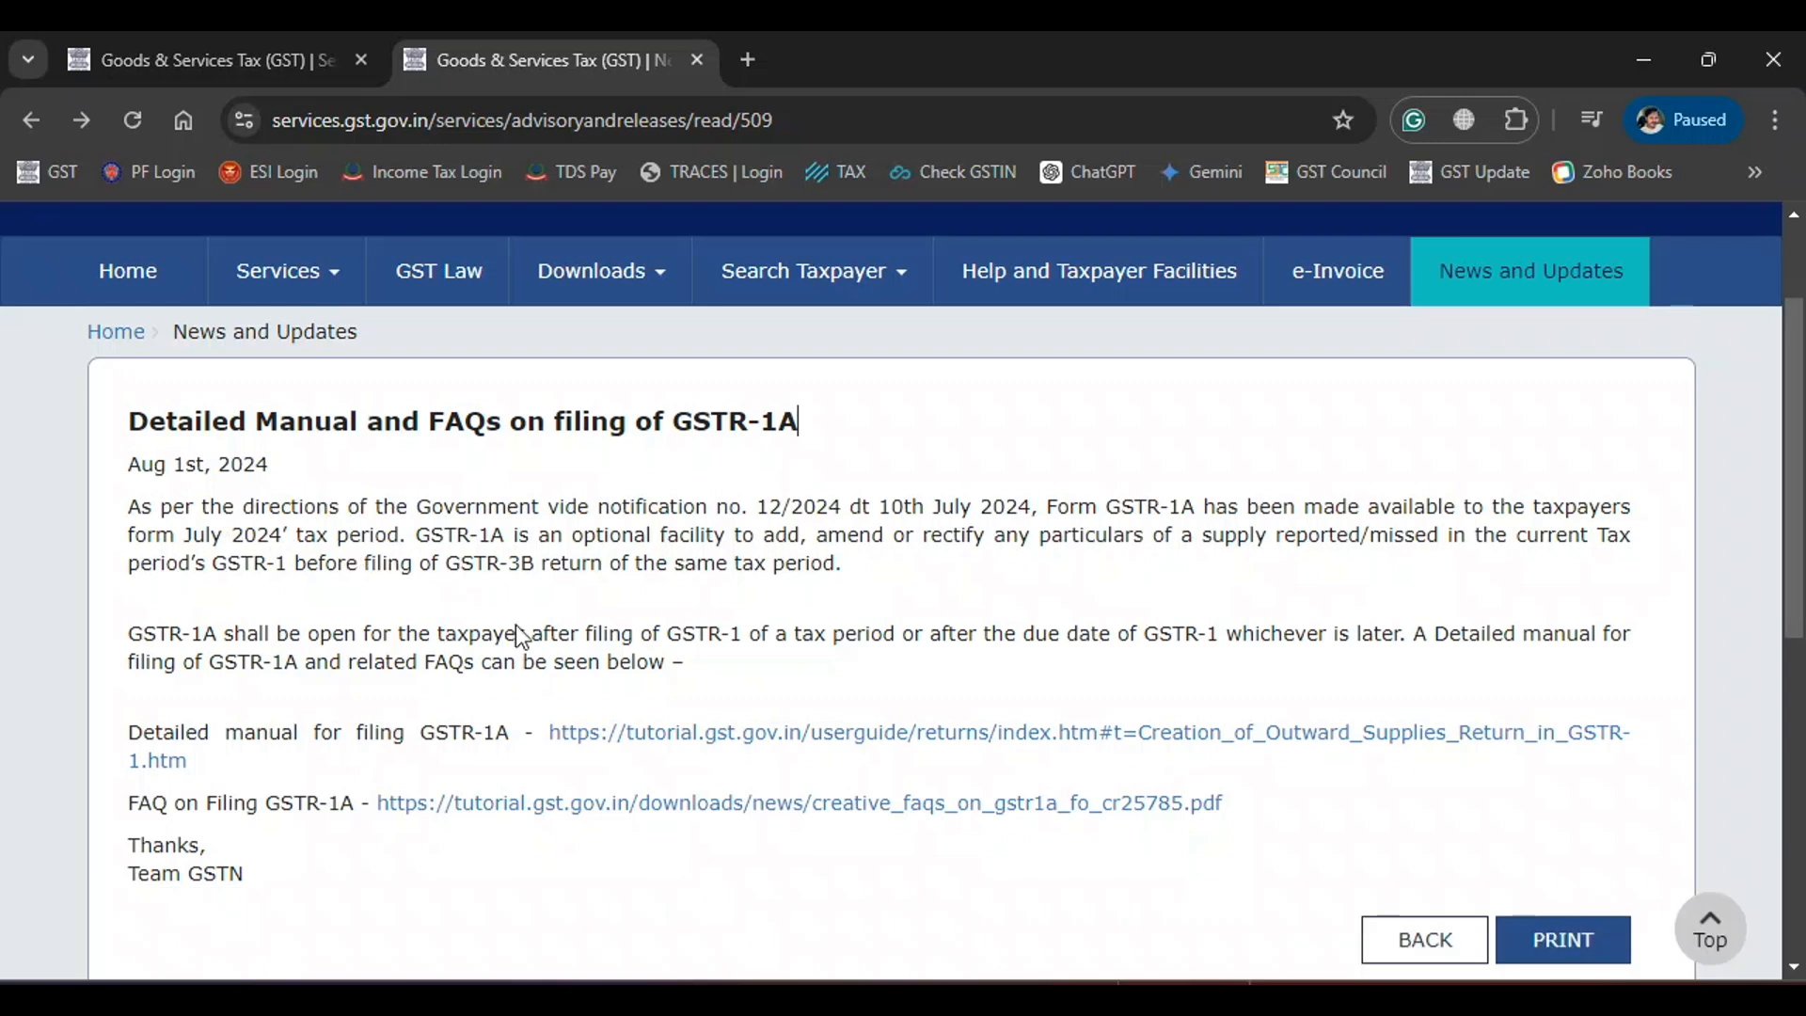
Switch to the Excel login workbook and launch the GST portal login for client EX ENTEXXXXXS (GSTR-1 Filed).
mouse_move(1109, 981)
left_click(1165, 874)
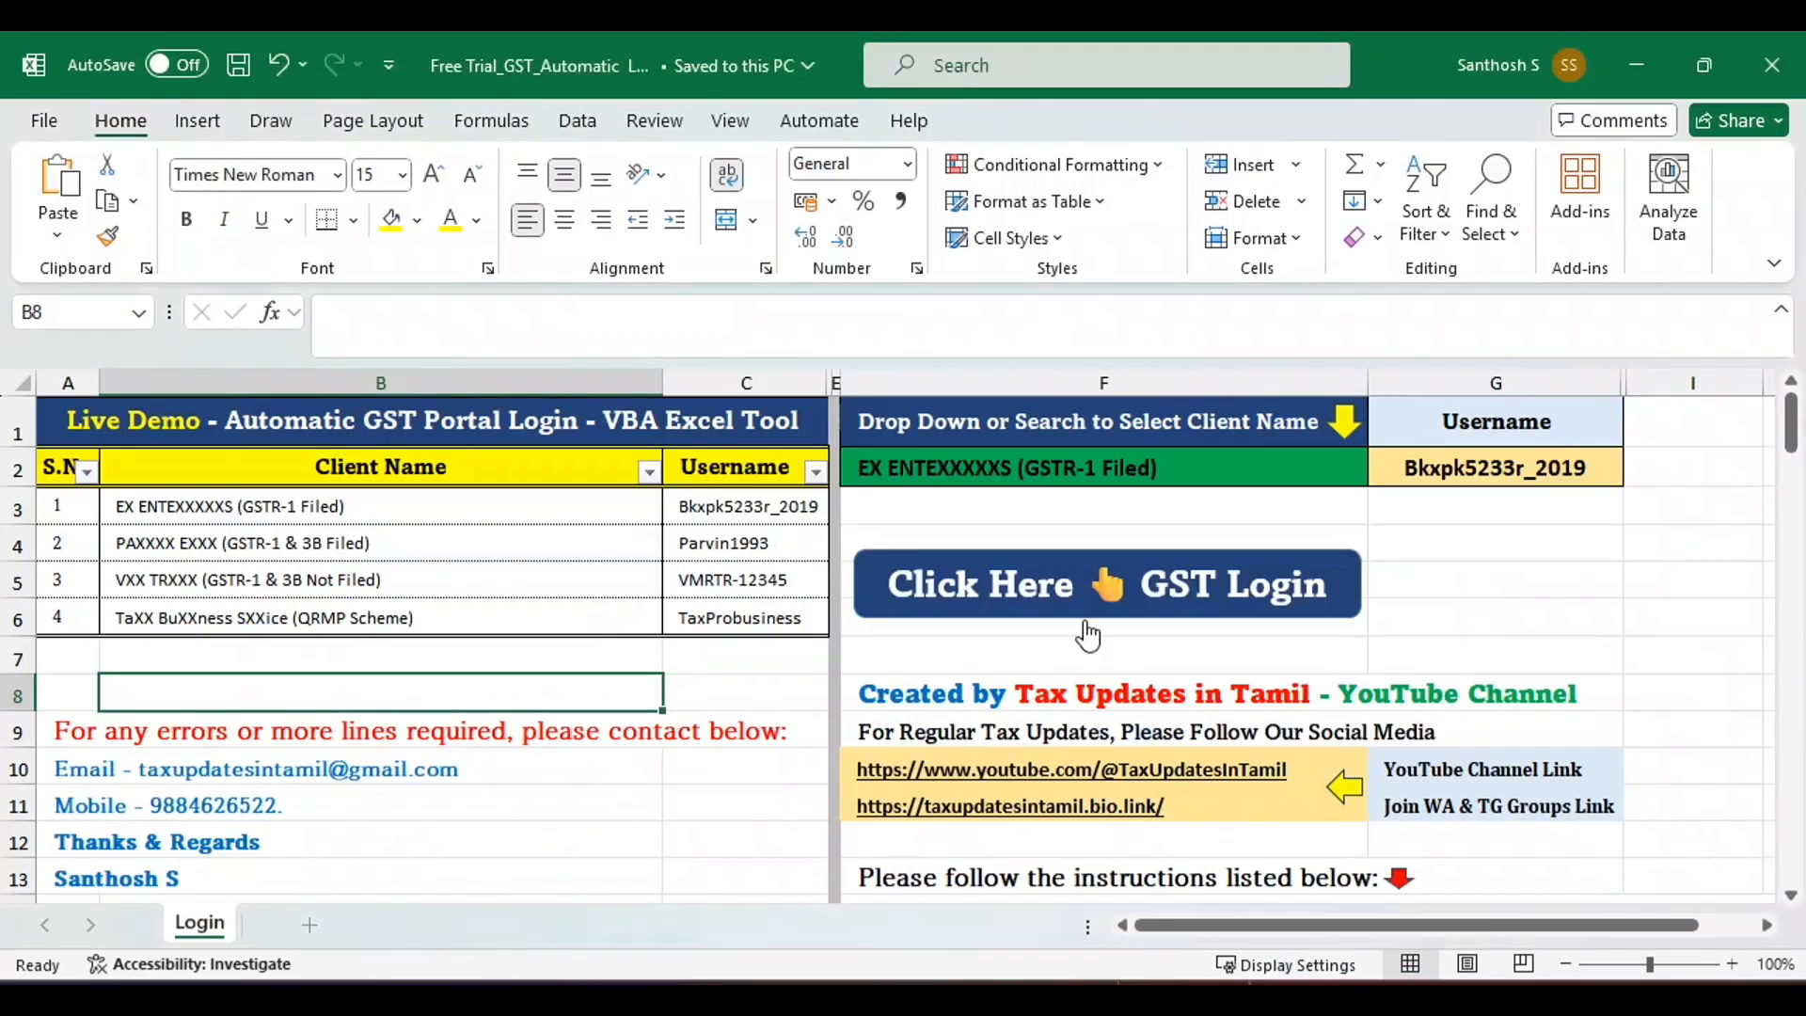
left_click(981, 598)
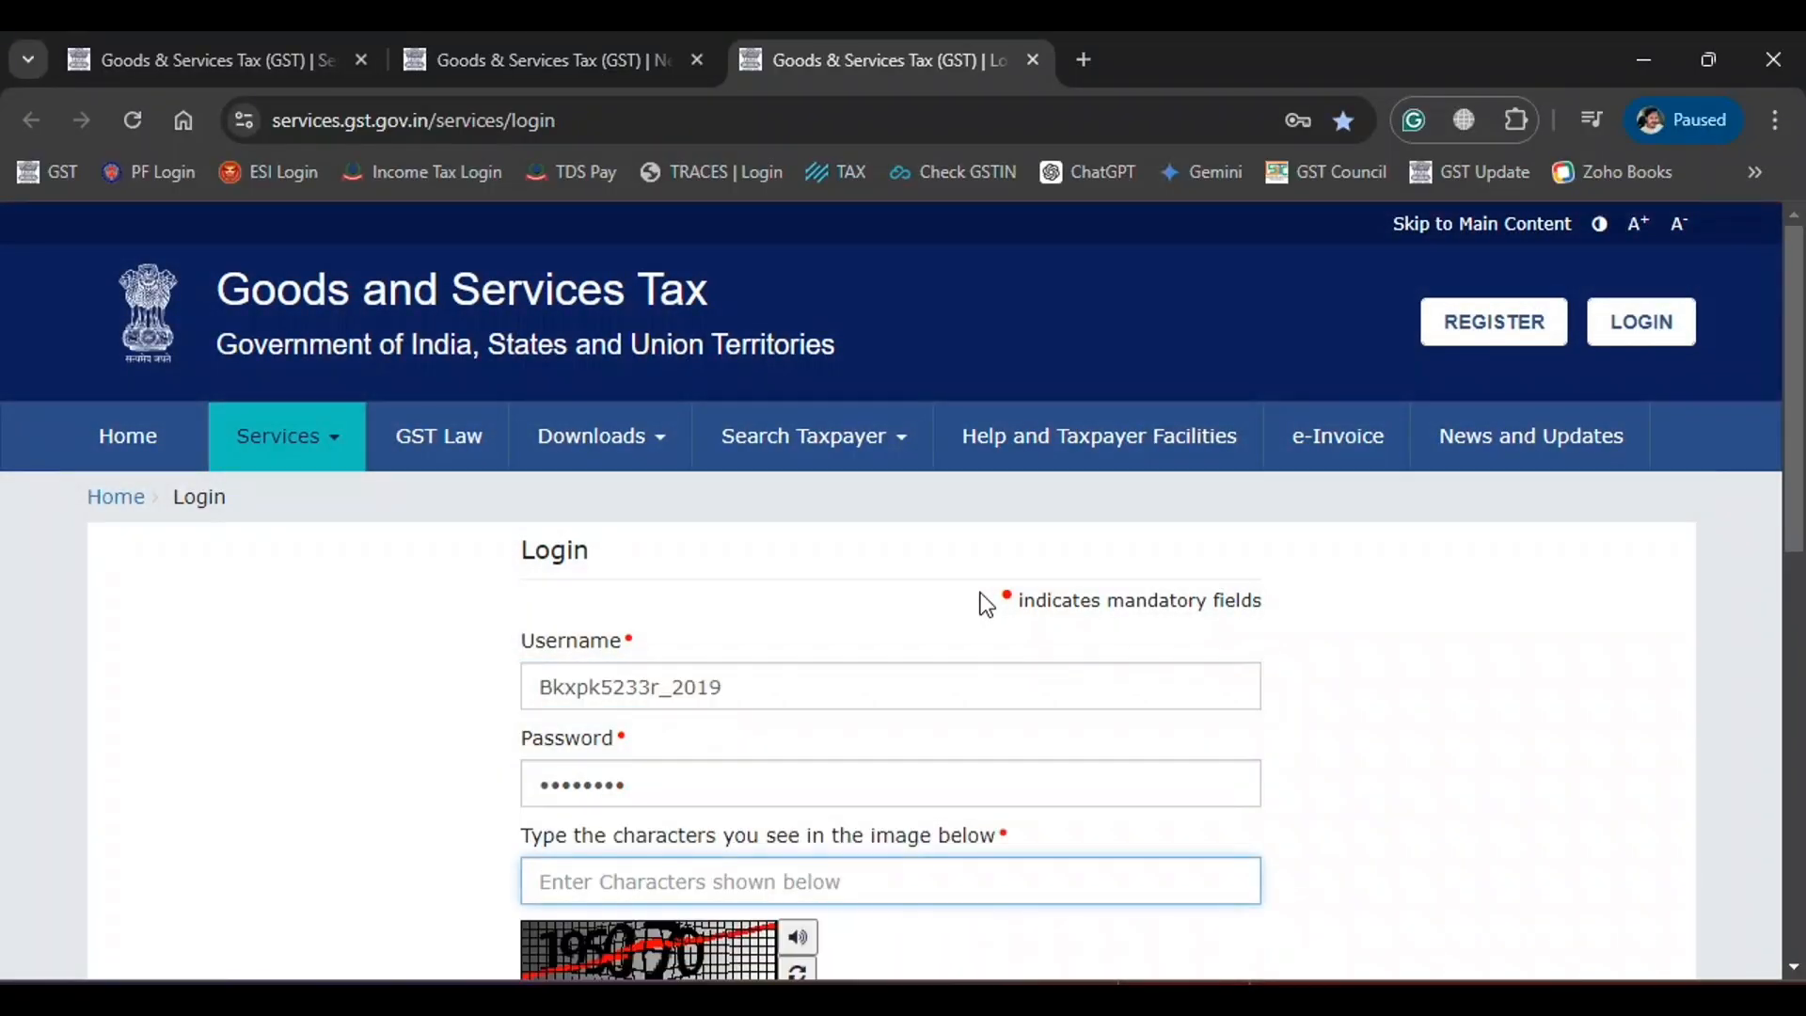
Enter the captcha characters, log in to the GST portal and postpone the Aadhaar authentication request.
scroll(983, 602, "down", 1)
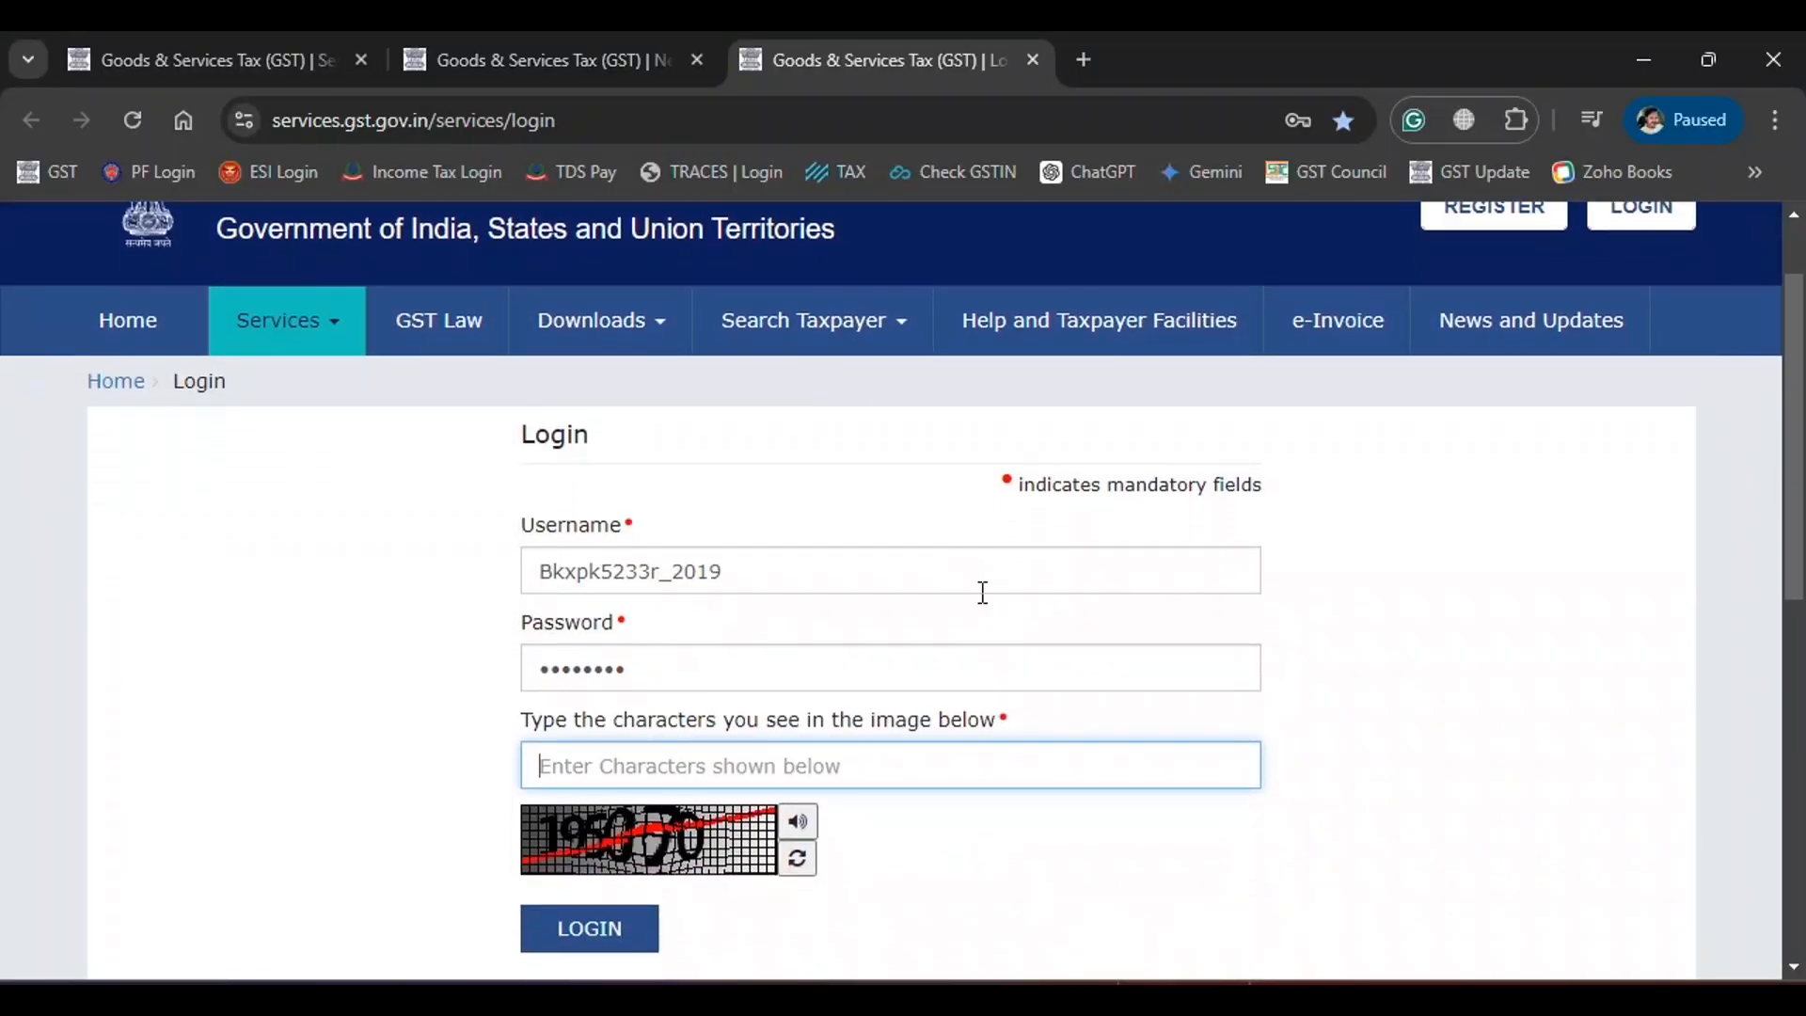
type("1950")
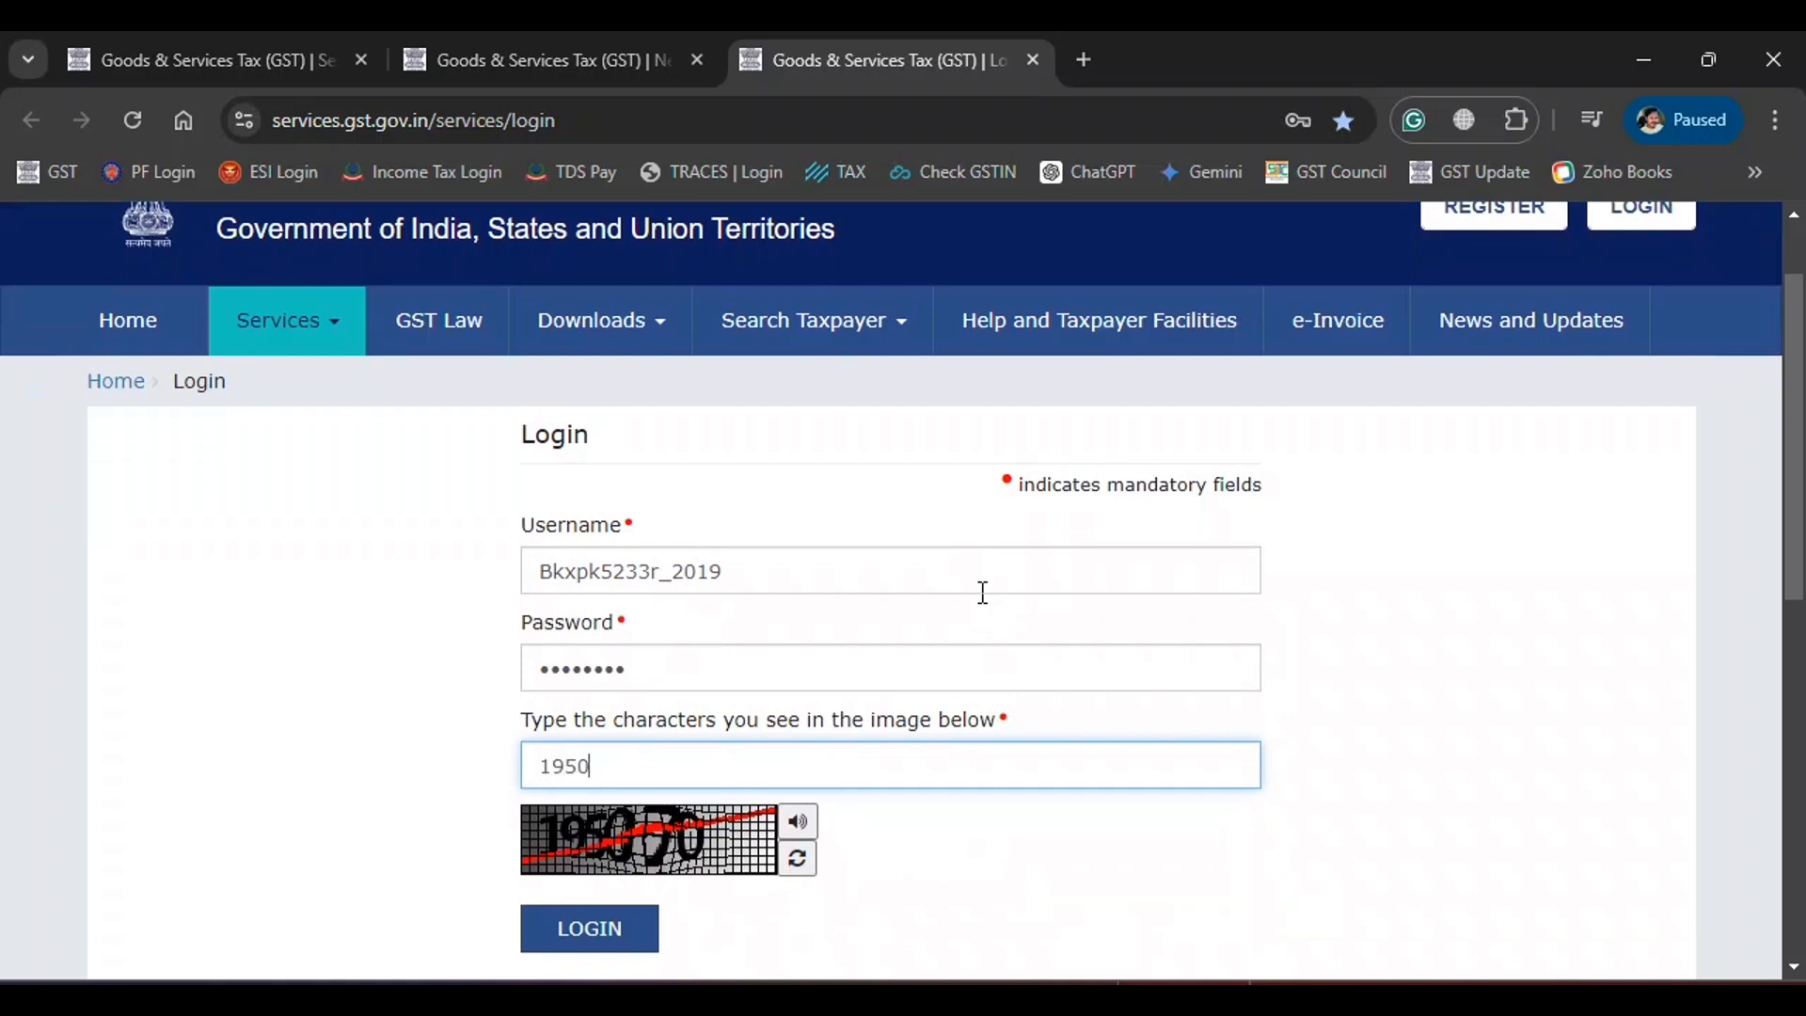
type("70")
key("Return")
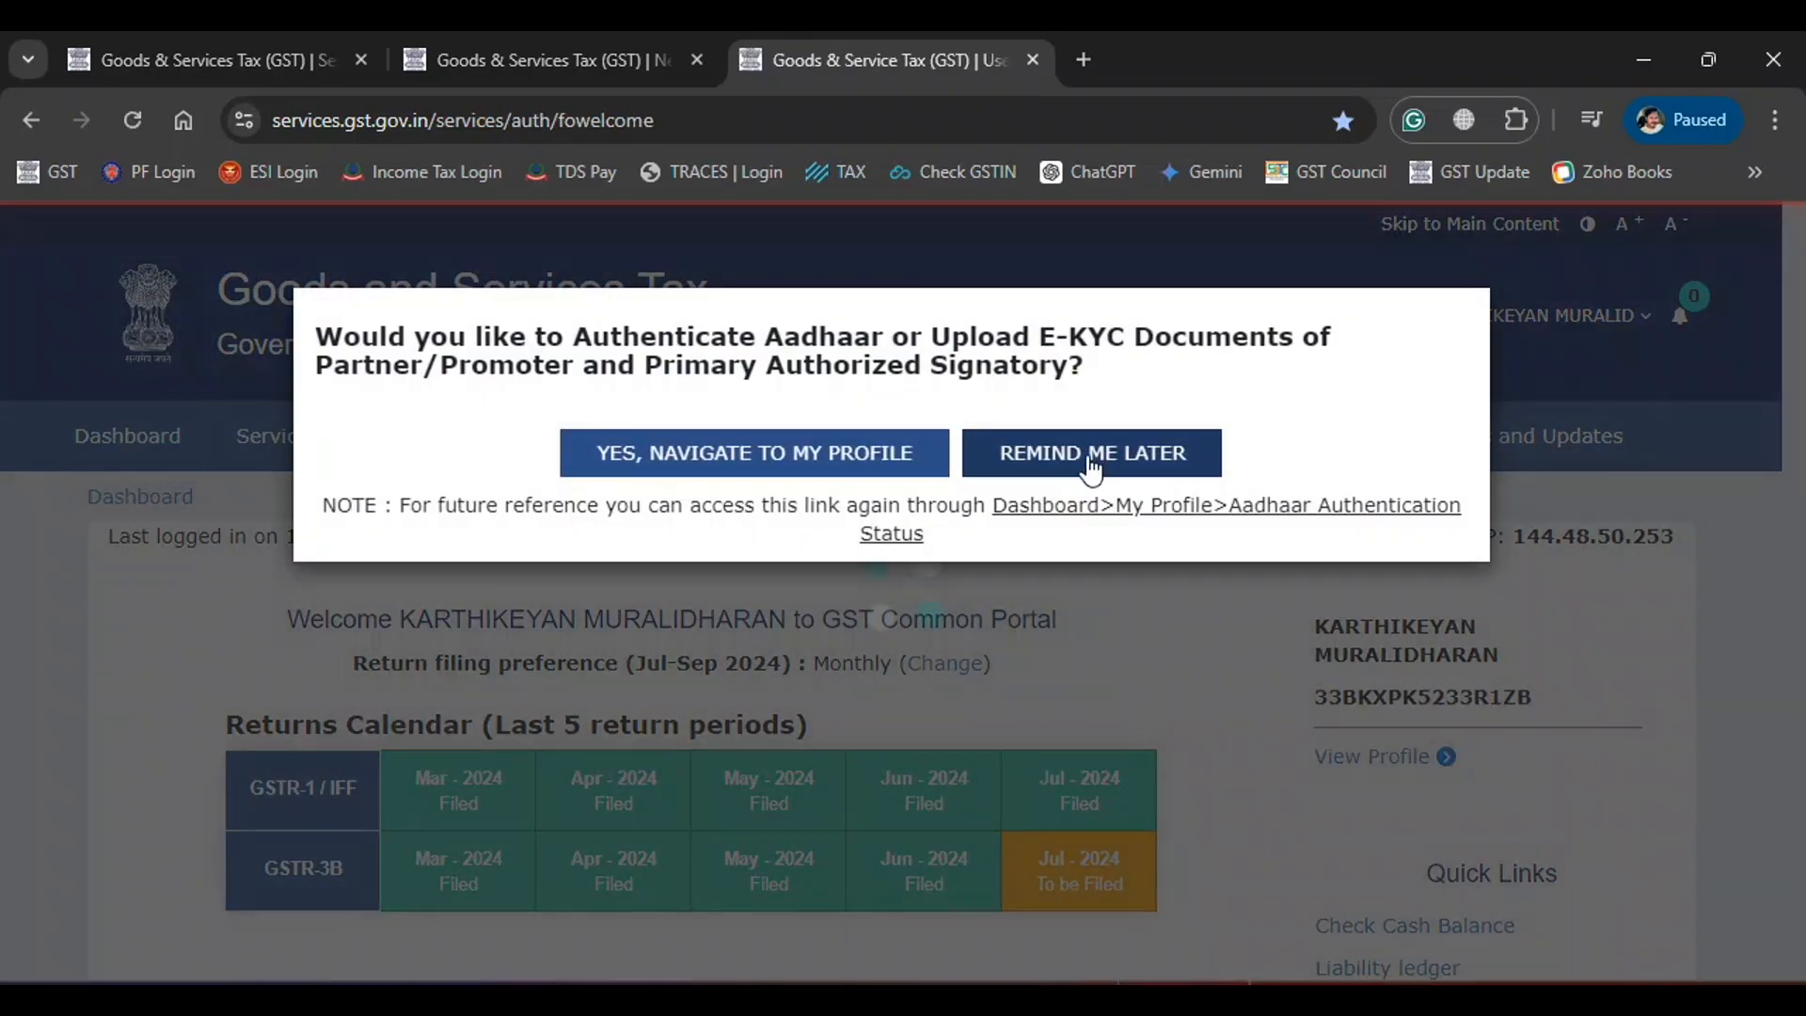
left_click(1088, 454)
Open the returns dashboard and search returns for financial year 2024-25, Quarter 2 (Jul - Sep), period July.
scroll(839, 691, "down", 4)
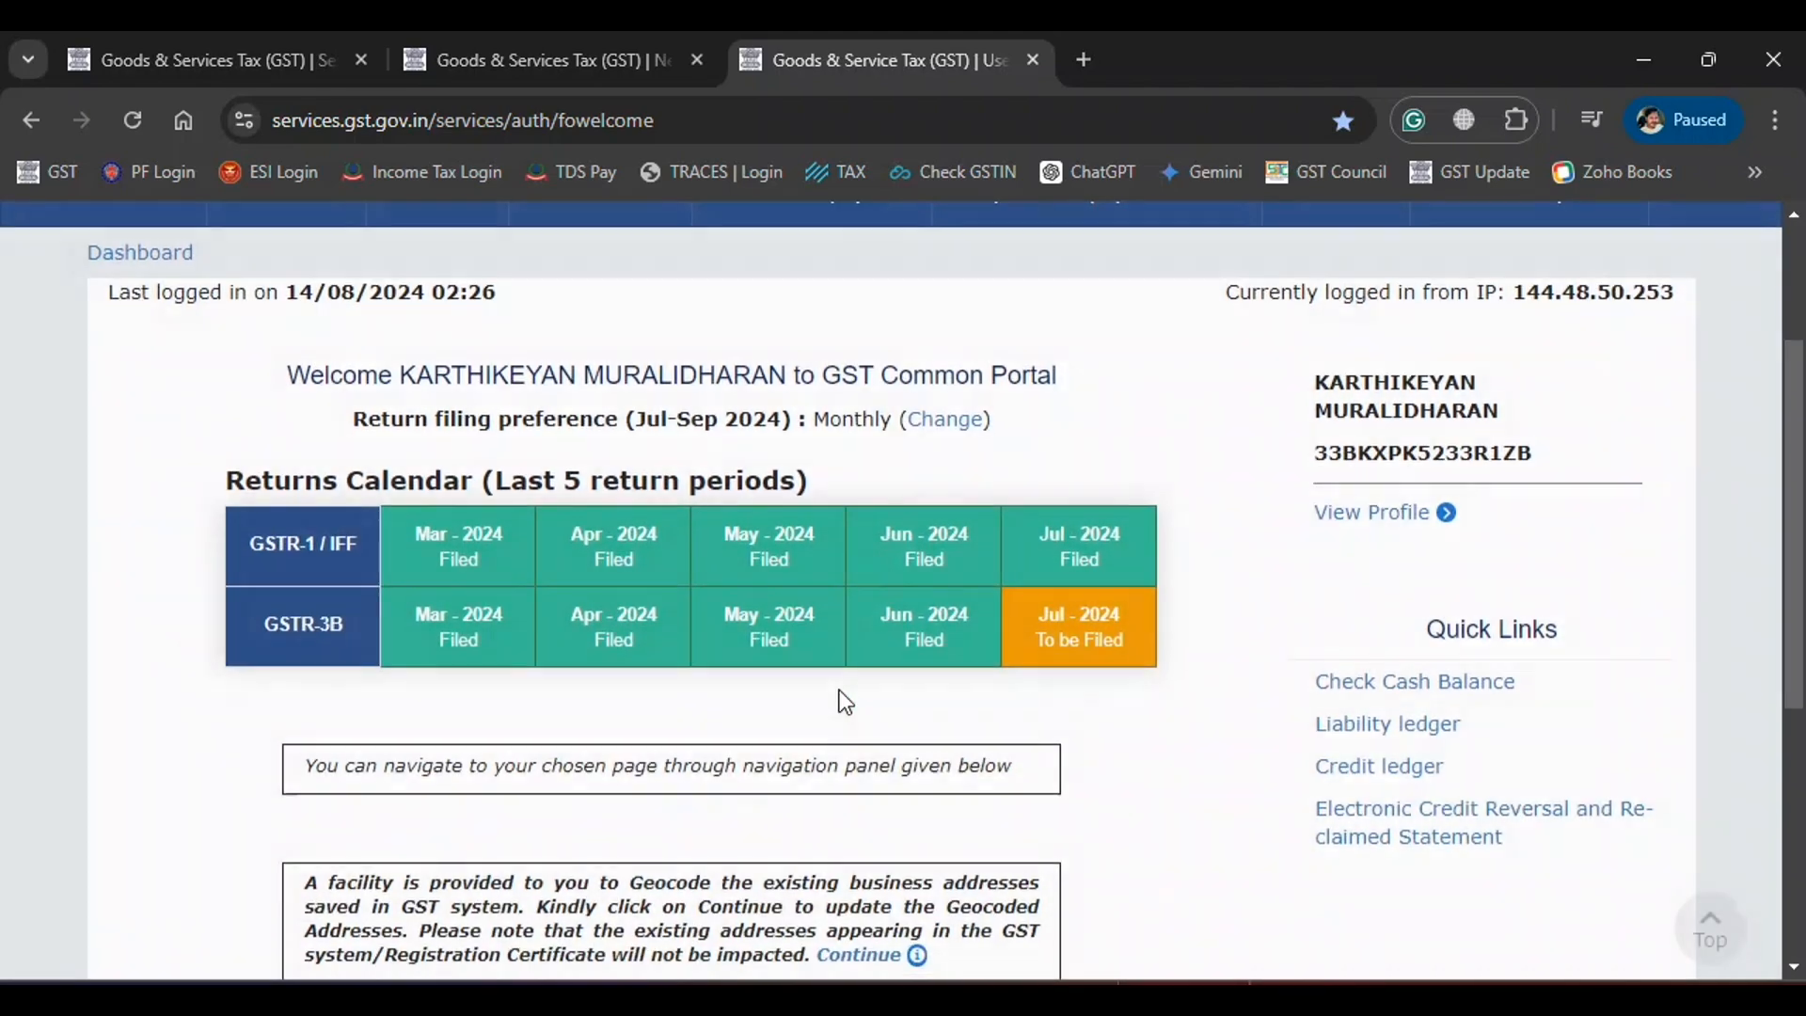
left_click(222, 914)
scroll(1006, 485, "down", 2)
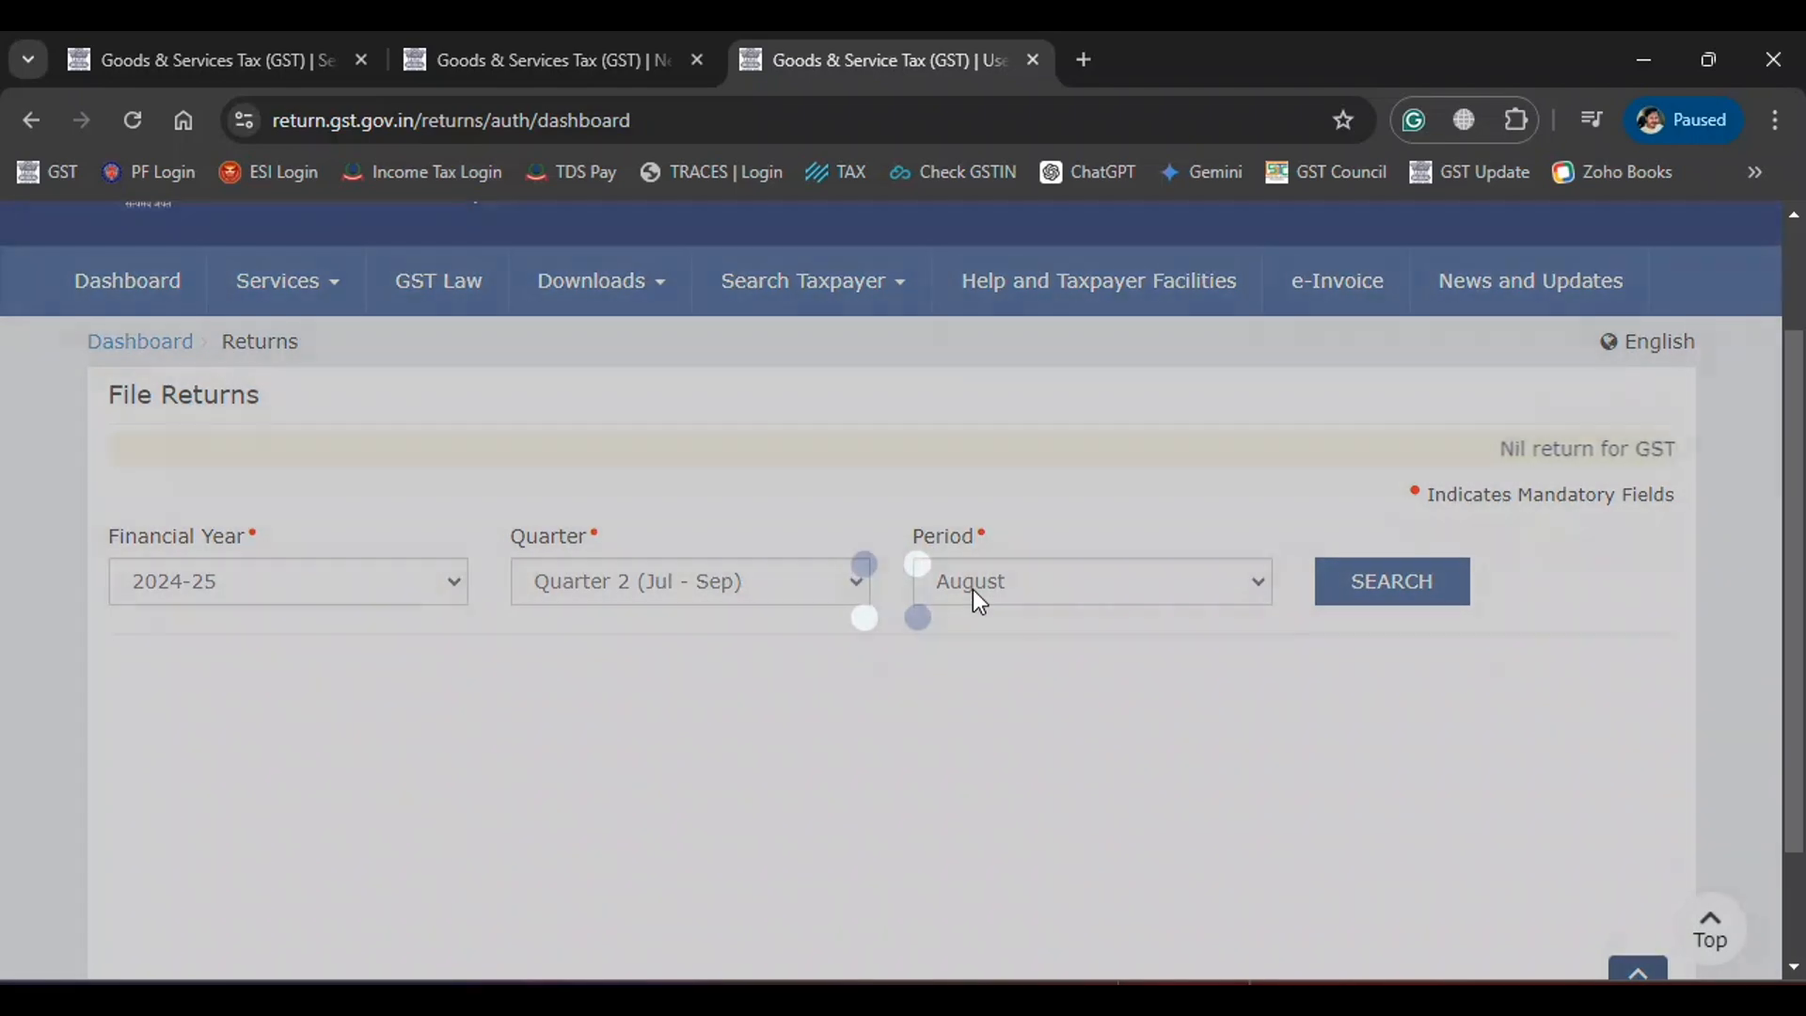
left_click(973, 591)
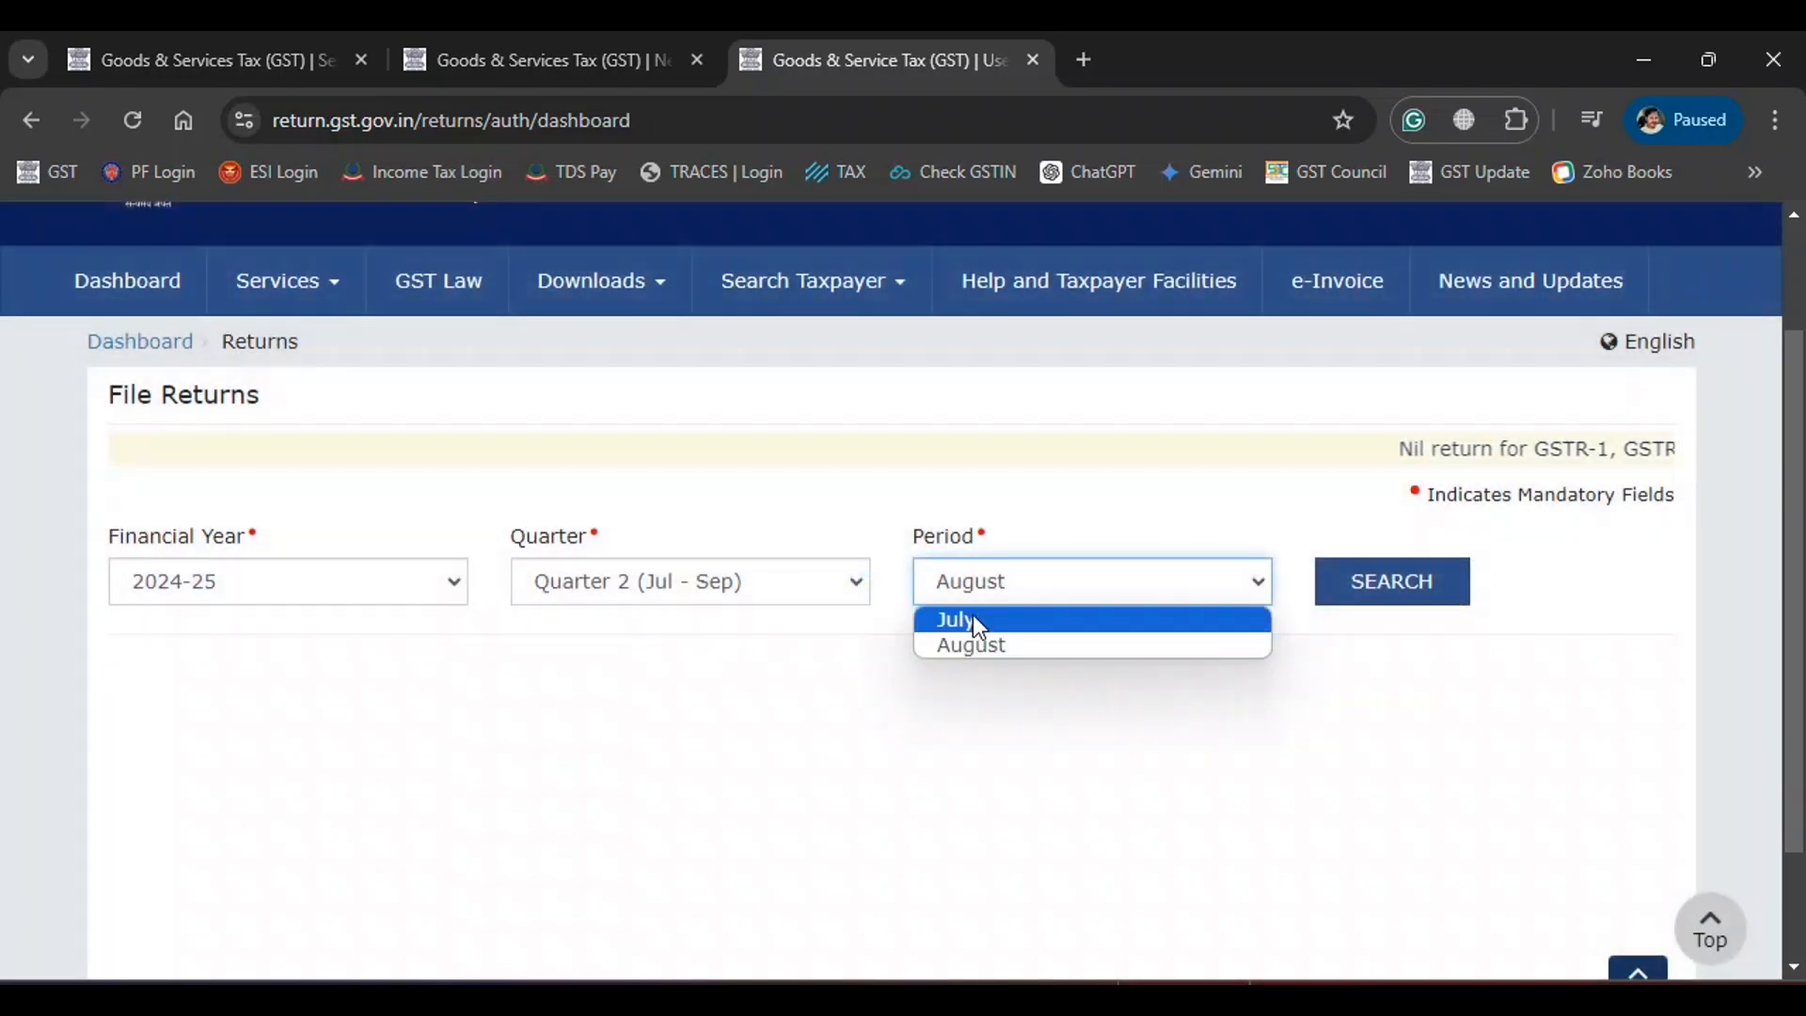
left_click(973, 619)
left_click(1388, 598)
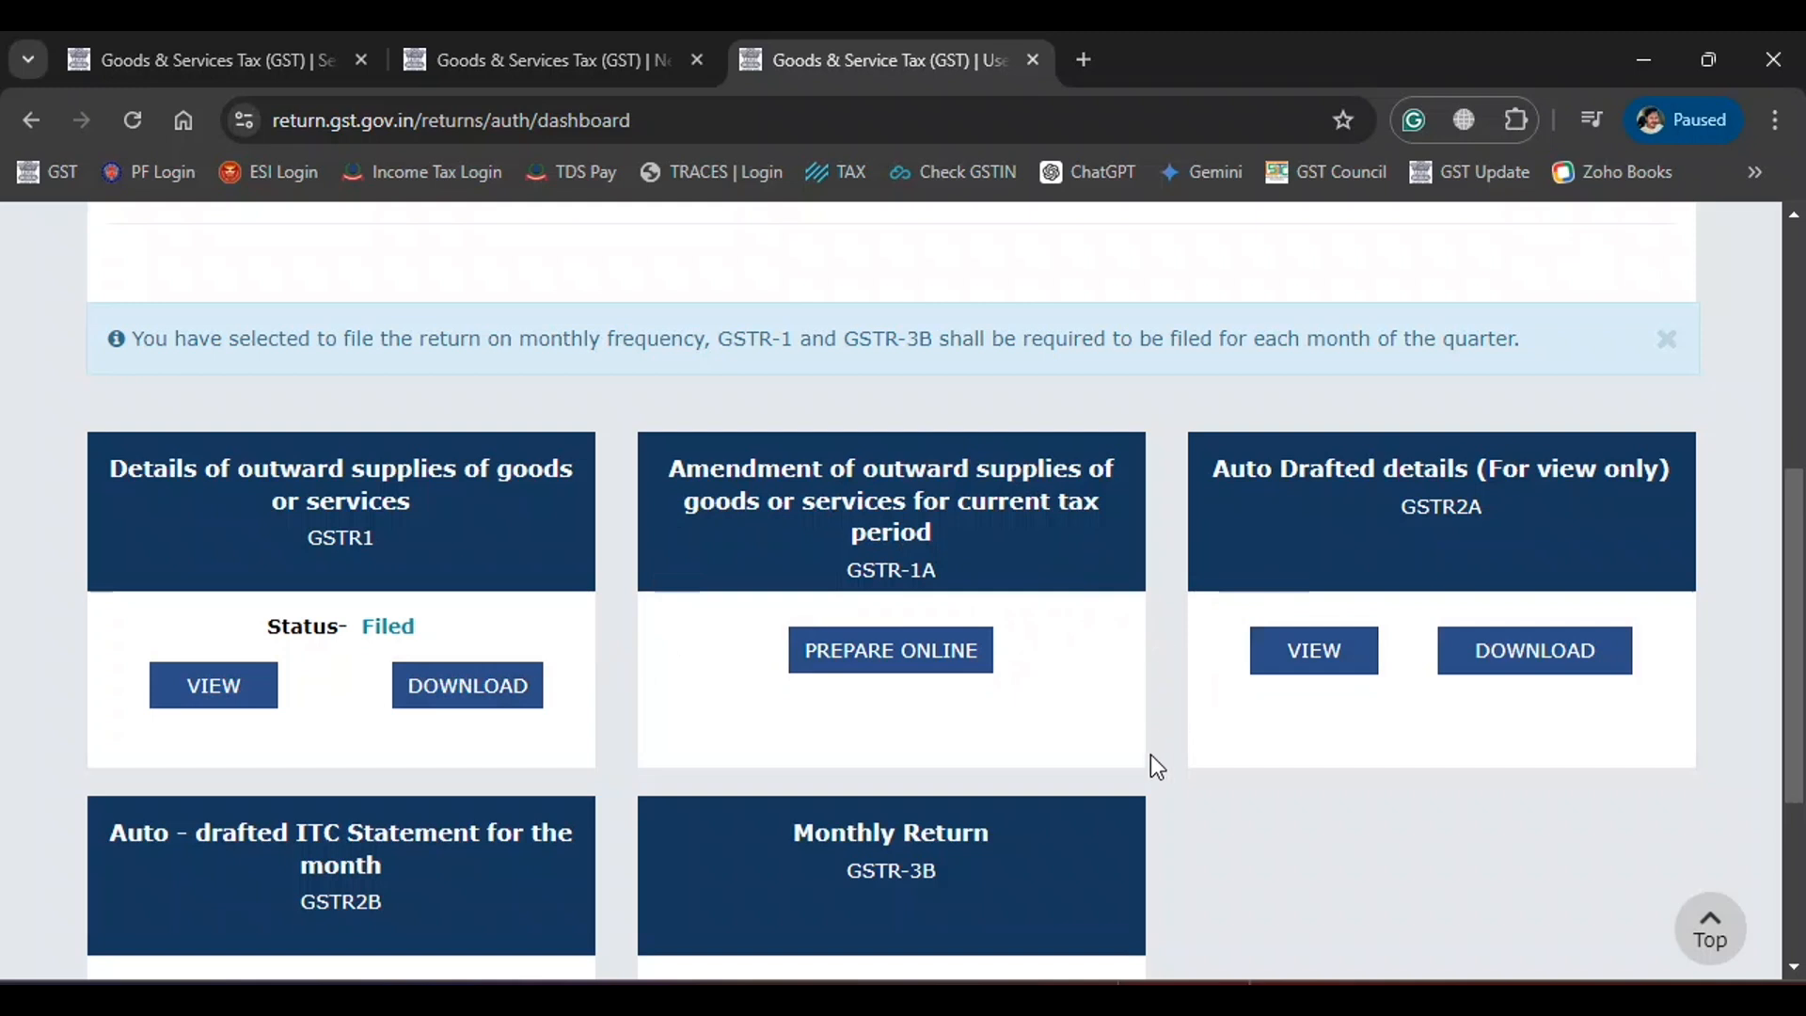
View the filed GSTR-1 for July and open its B2B, SEZ, DE Invoices section.
scroll(1149, 754, "down", 2)
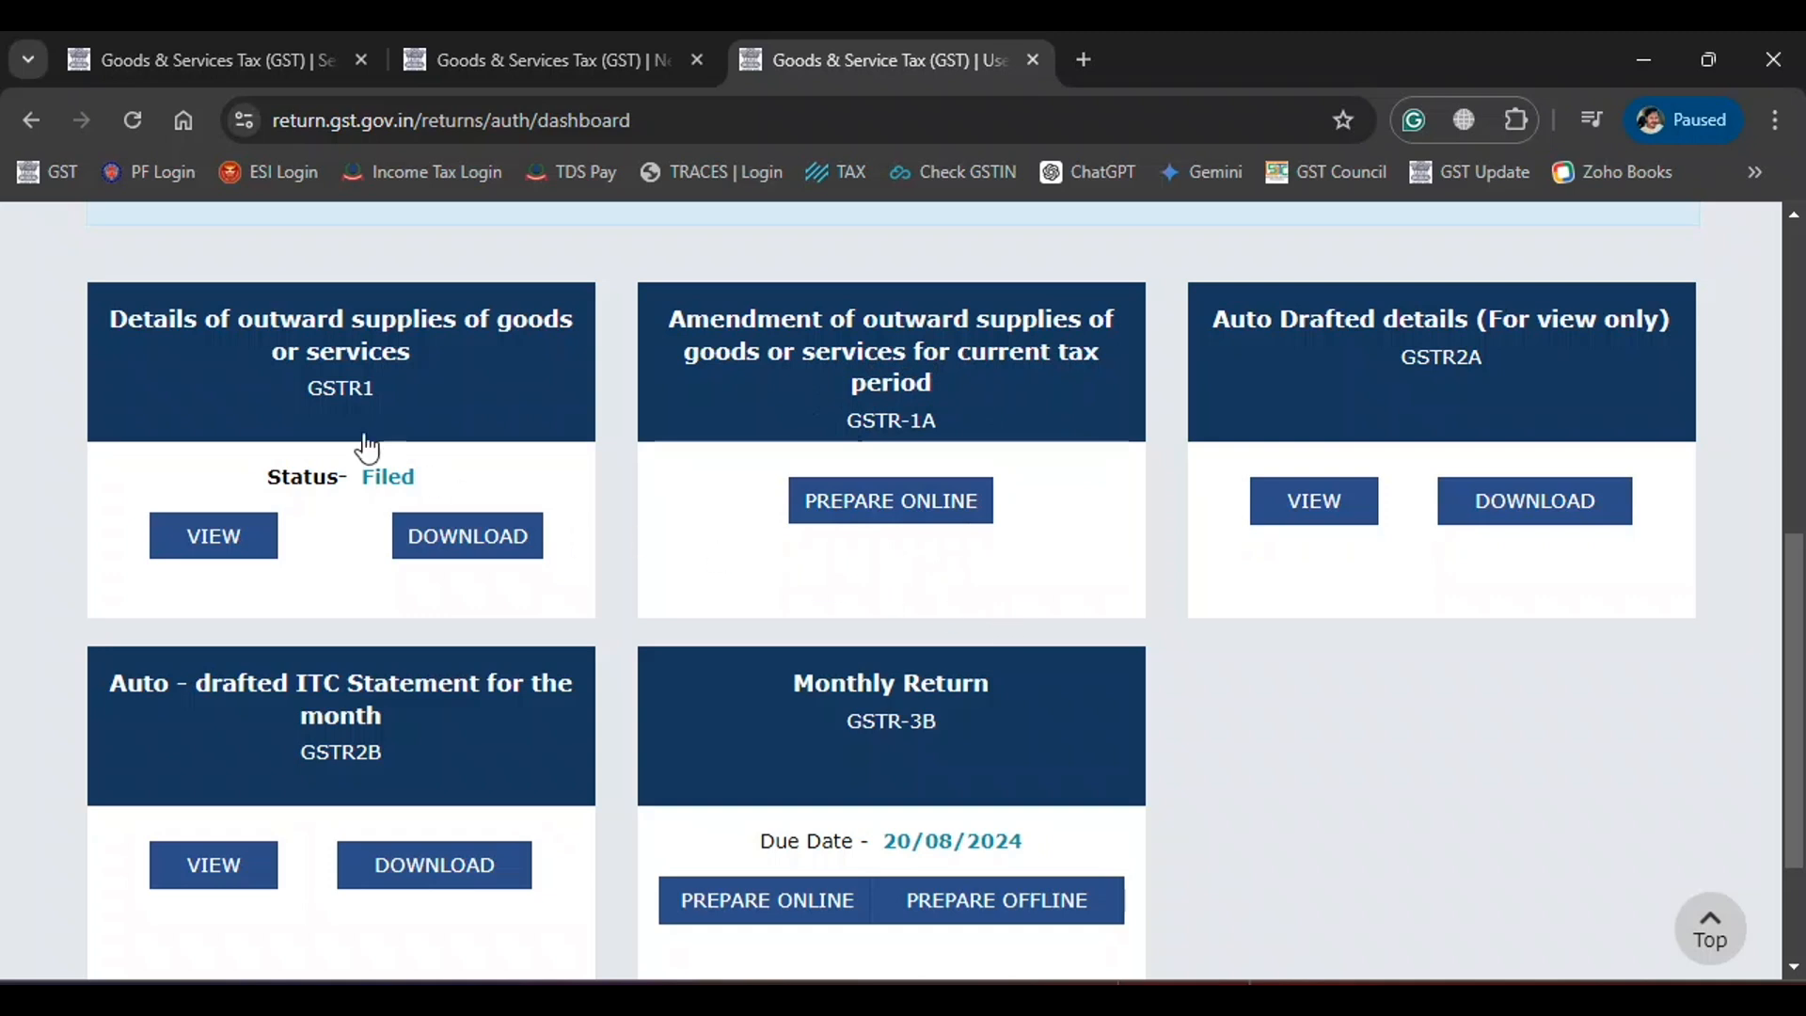
scroll(801, 654, "up", 1)
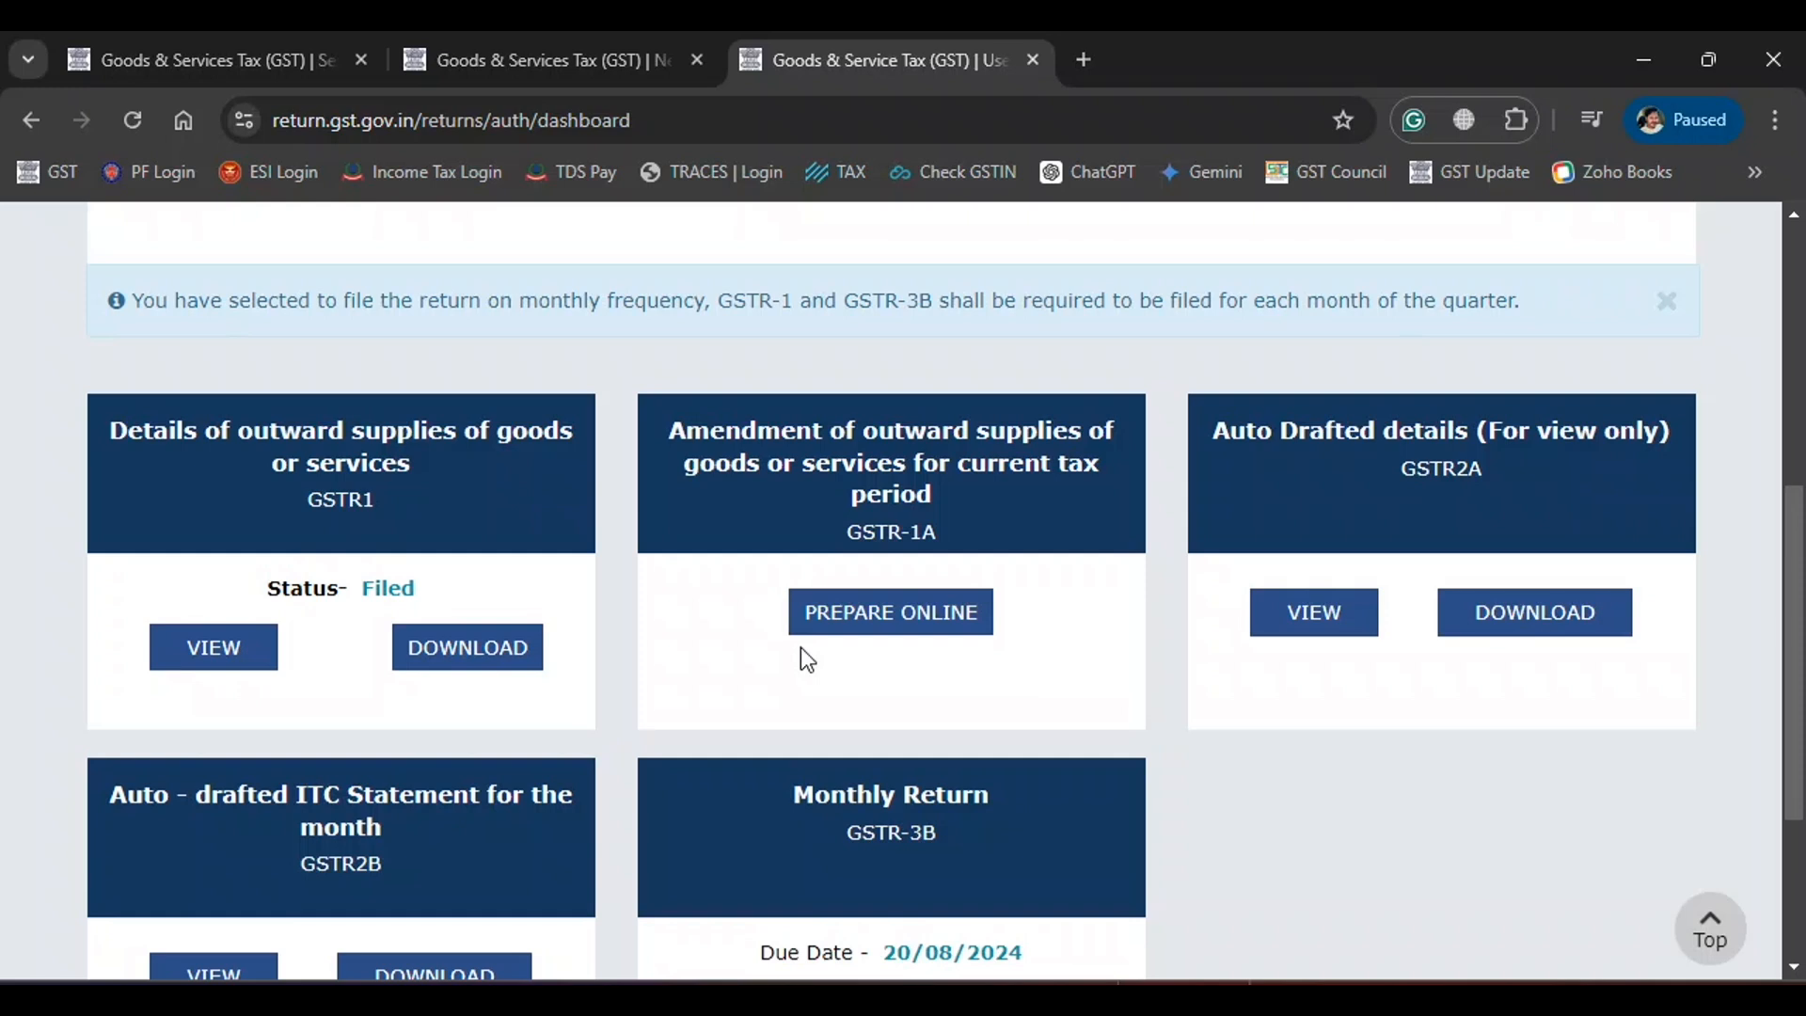
scroll(800, 649, "down", 1)
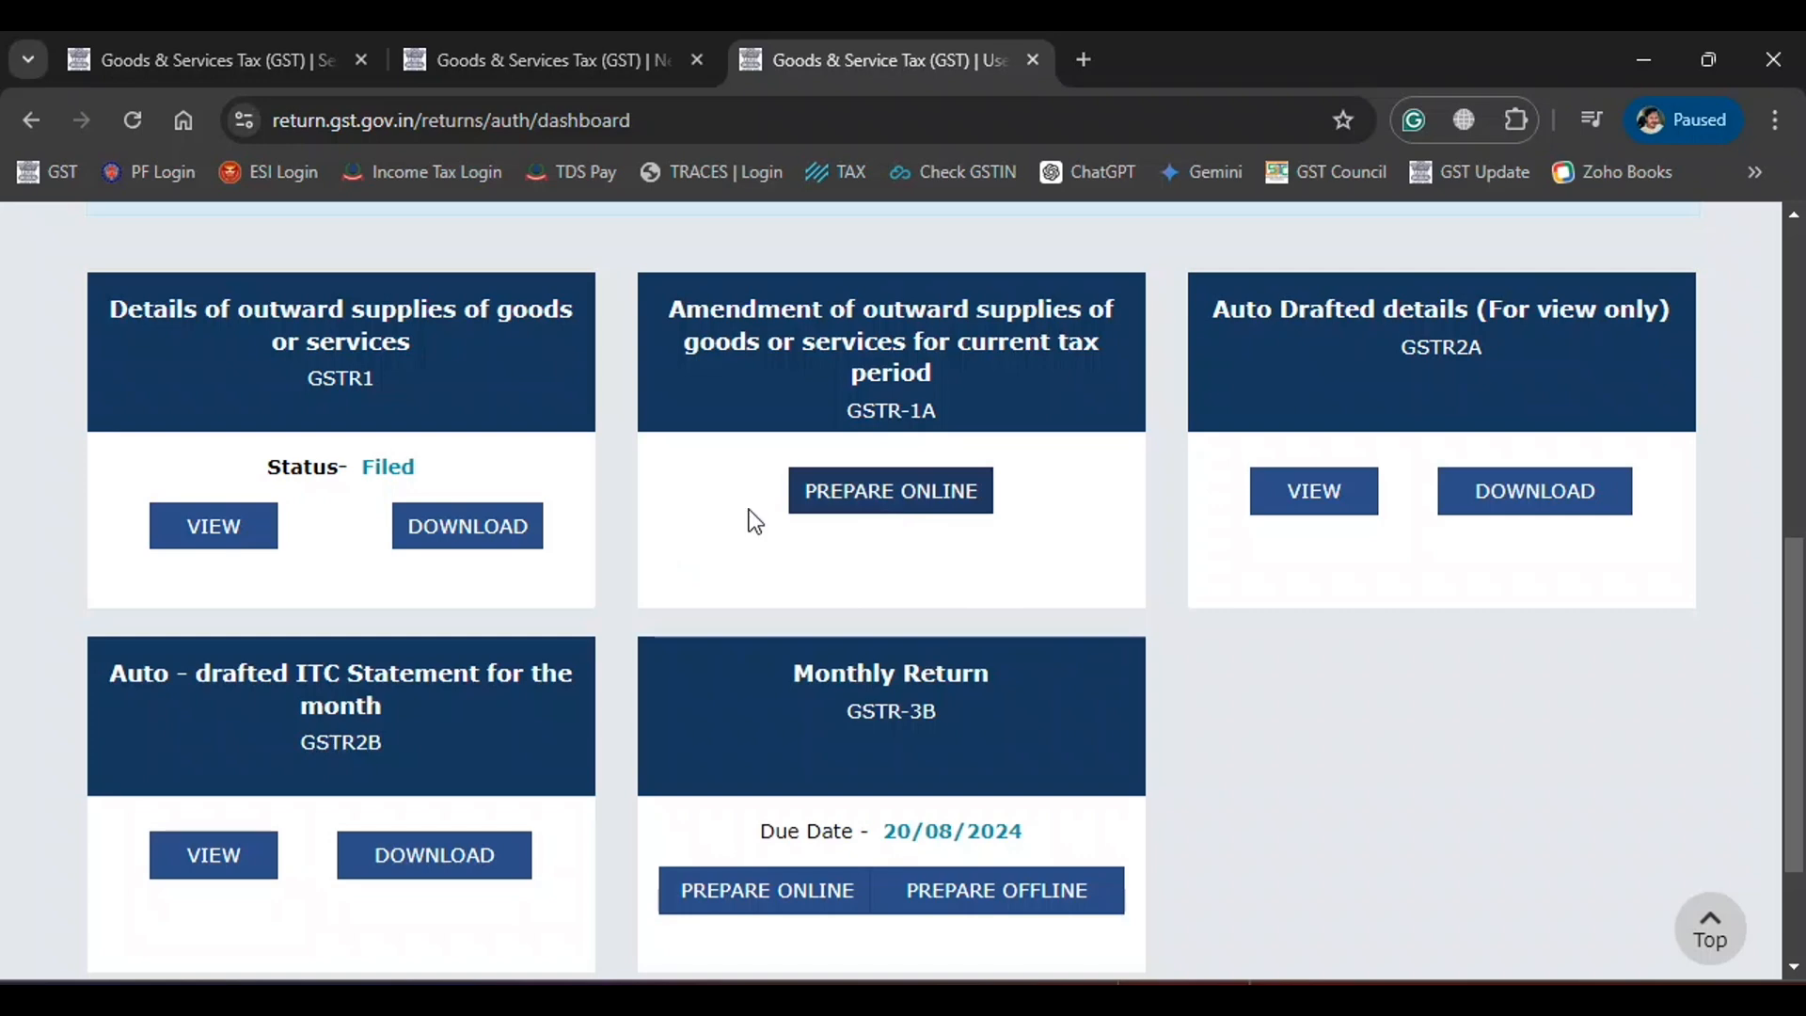
left_click(214, 540)
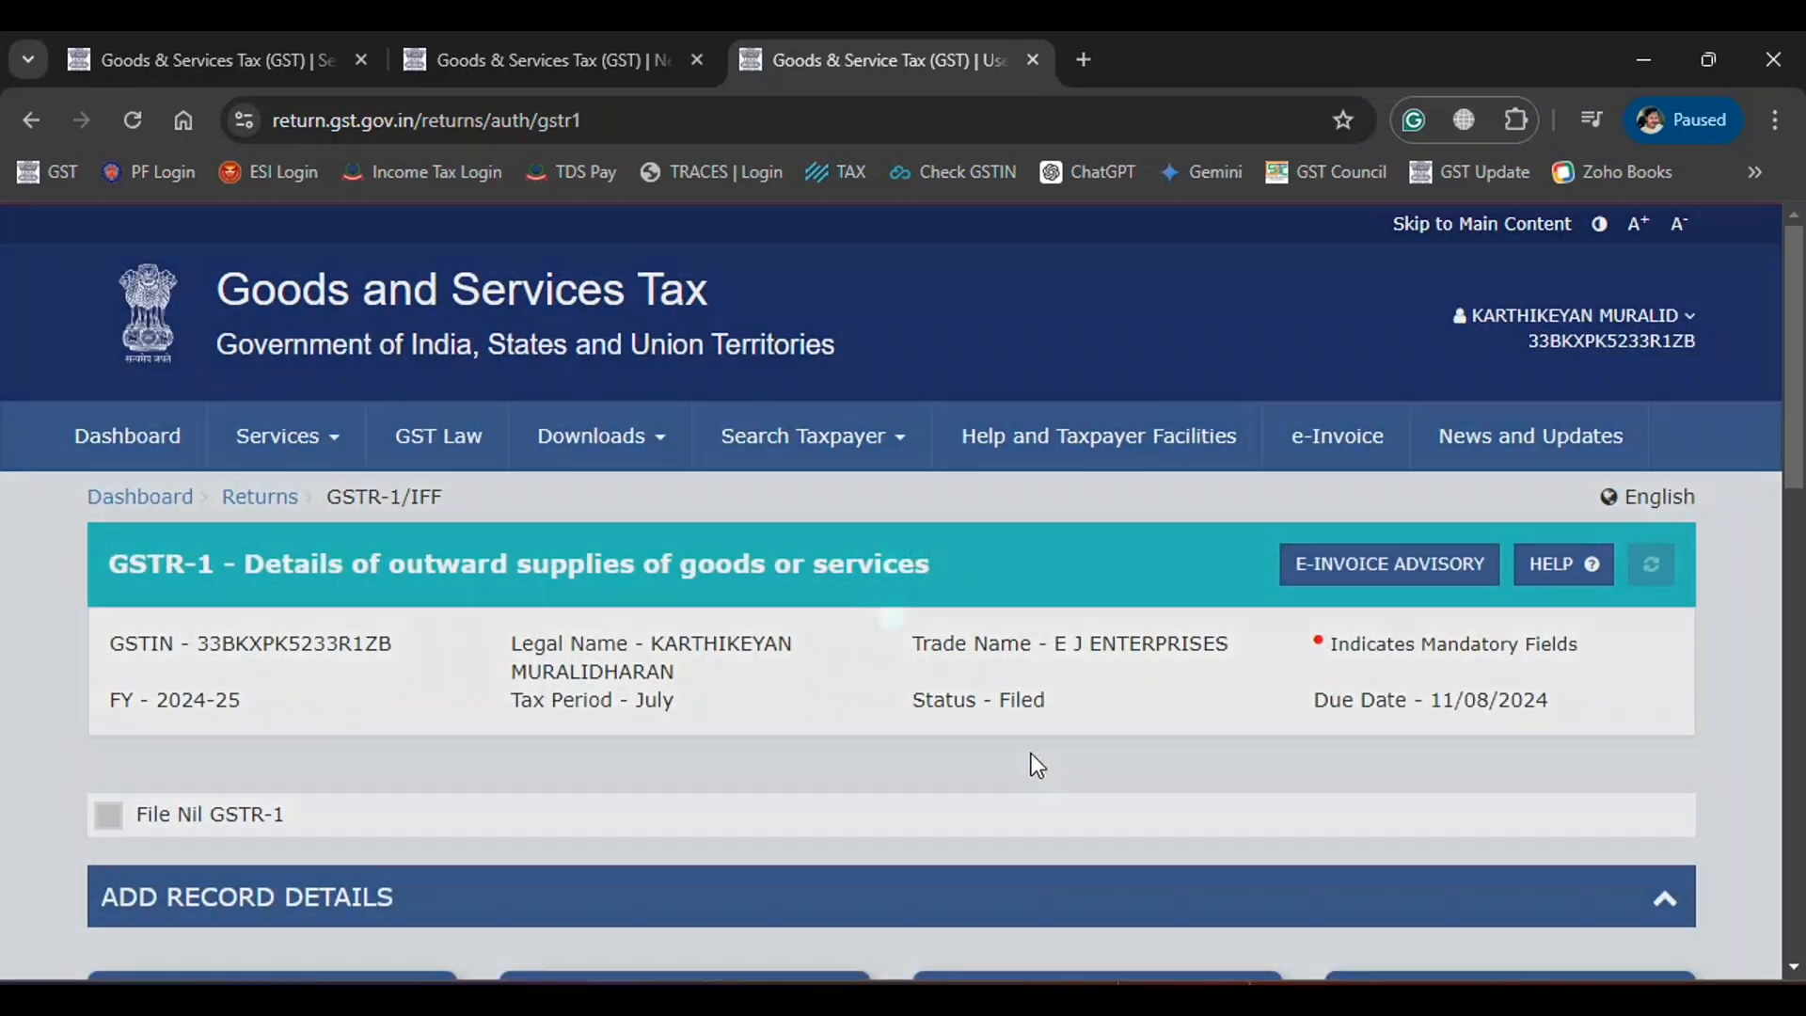
scroll(1032, 762, "down", 6)
left_click(239, 470)
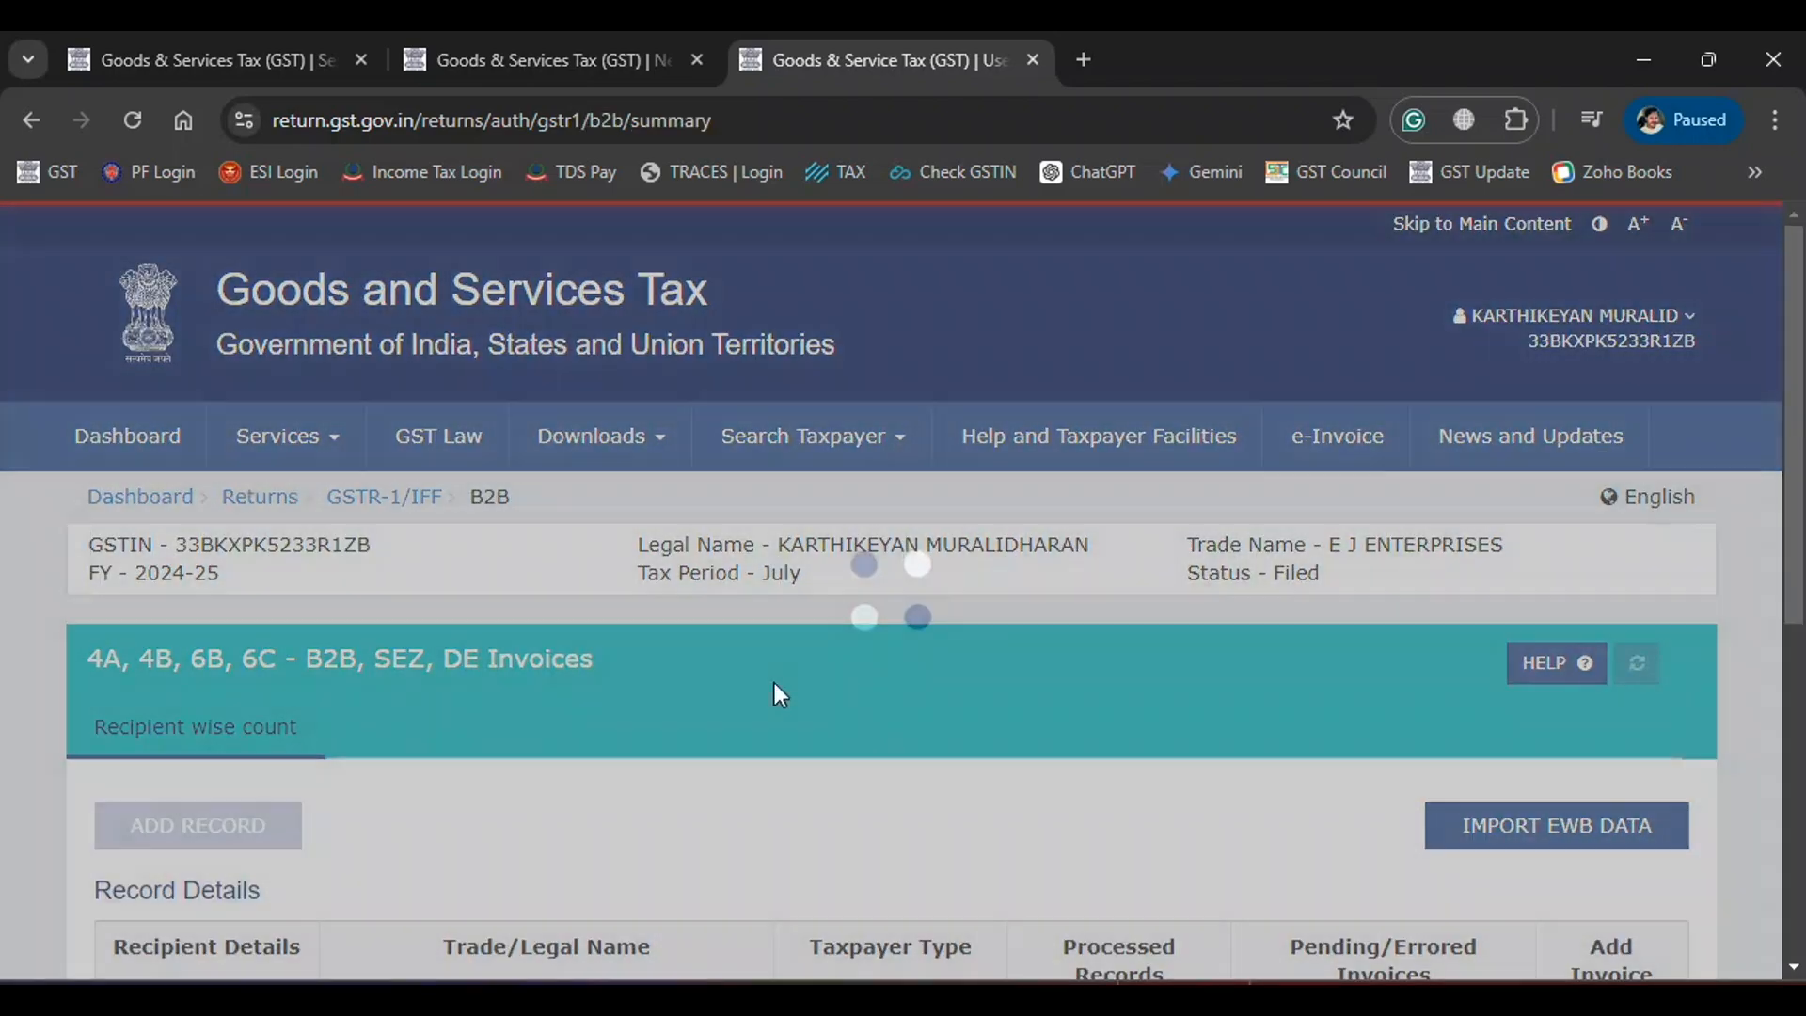
Open the processed records of recipient CHOICE EXPORTS and copy the listed invoice number.
scroll(774, 693, "down", 7)
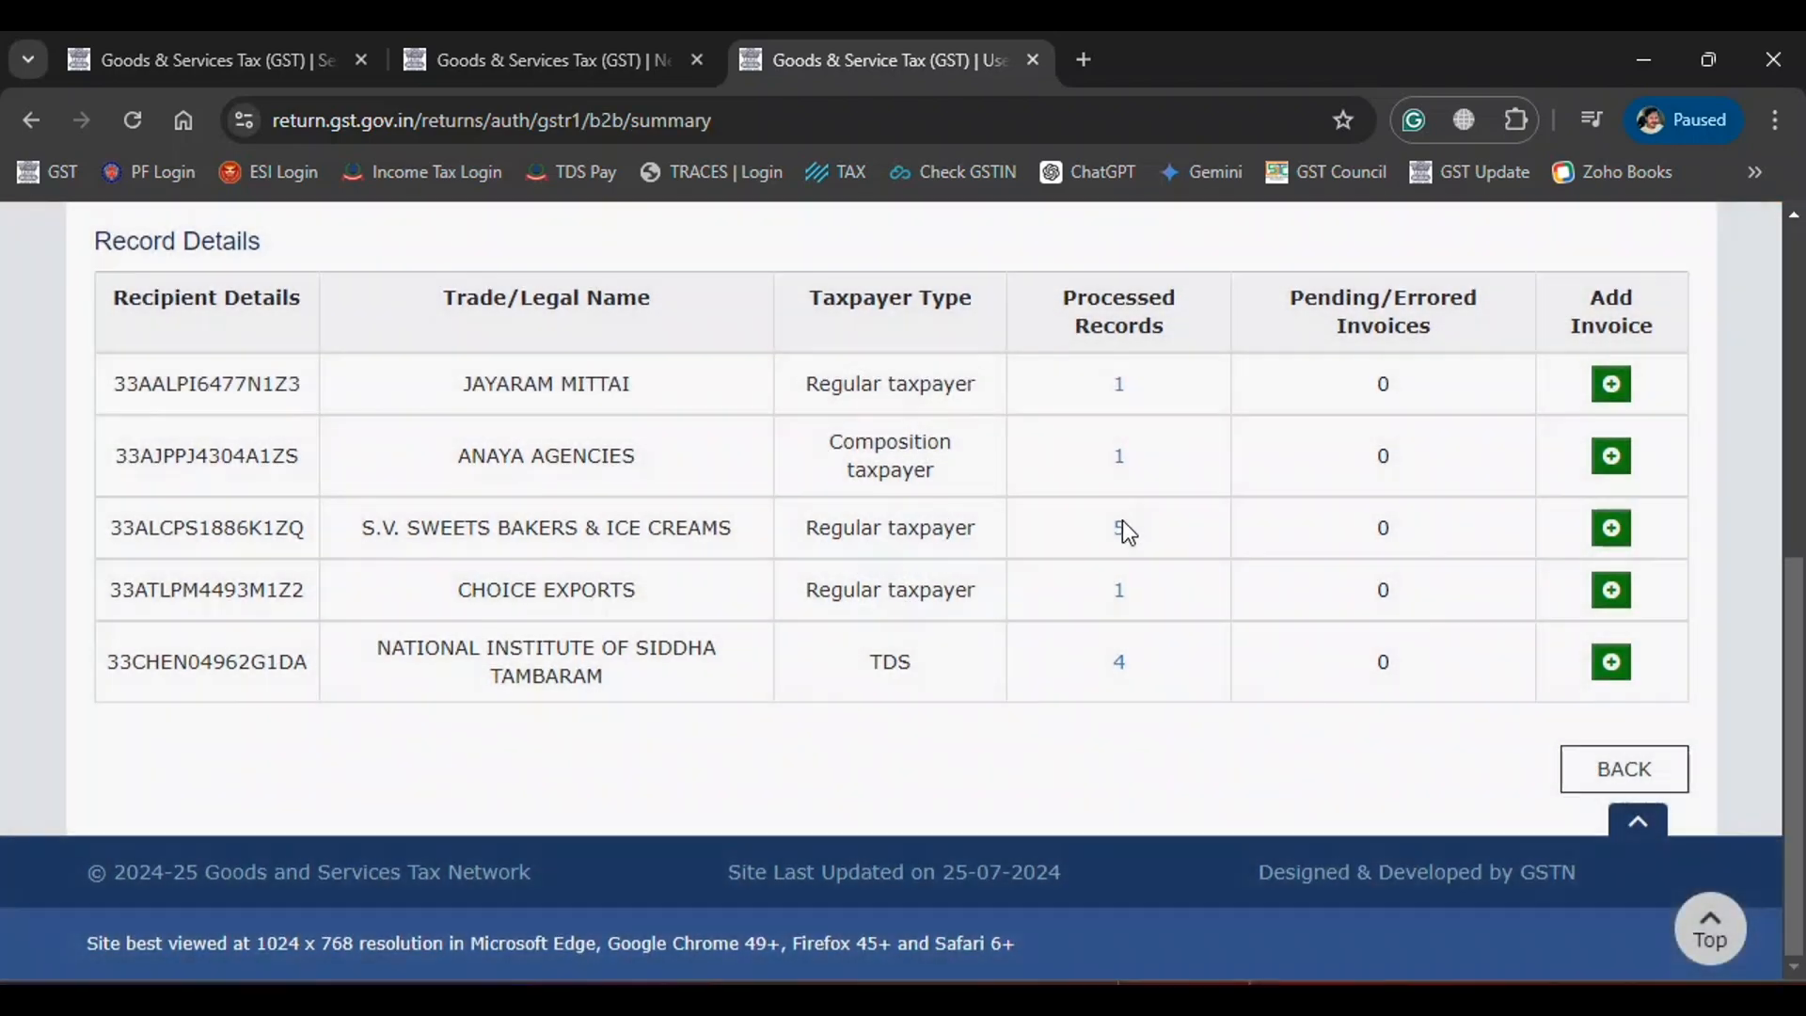
left_click(1119, 589)
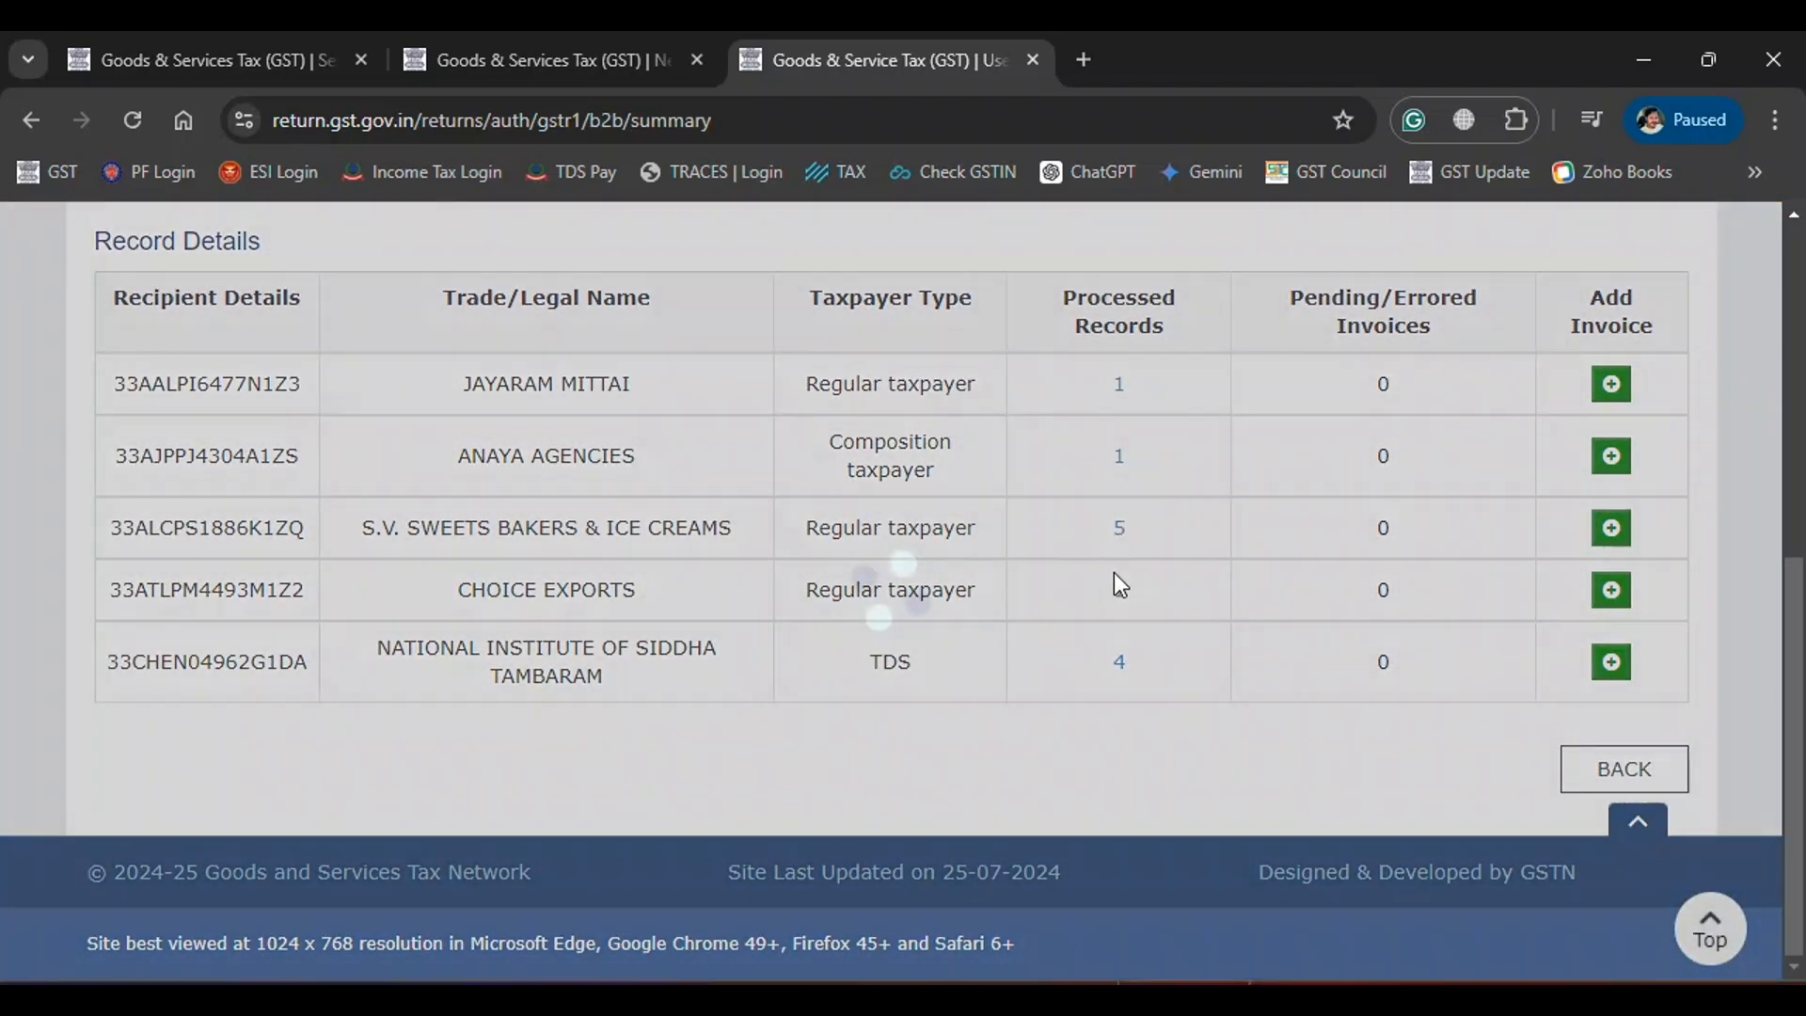
scroll(828, 725, "down", 3)
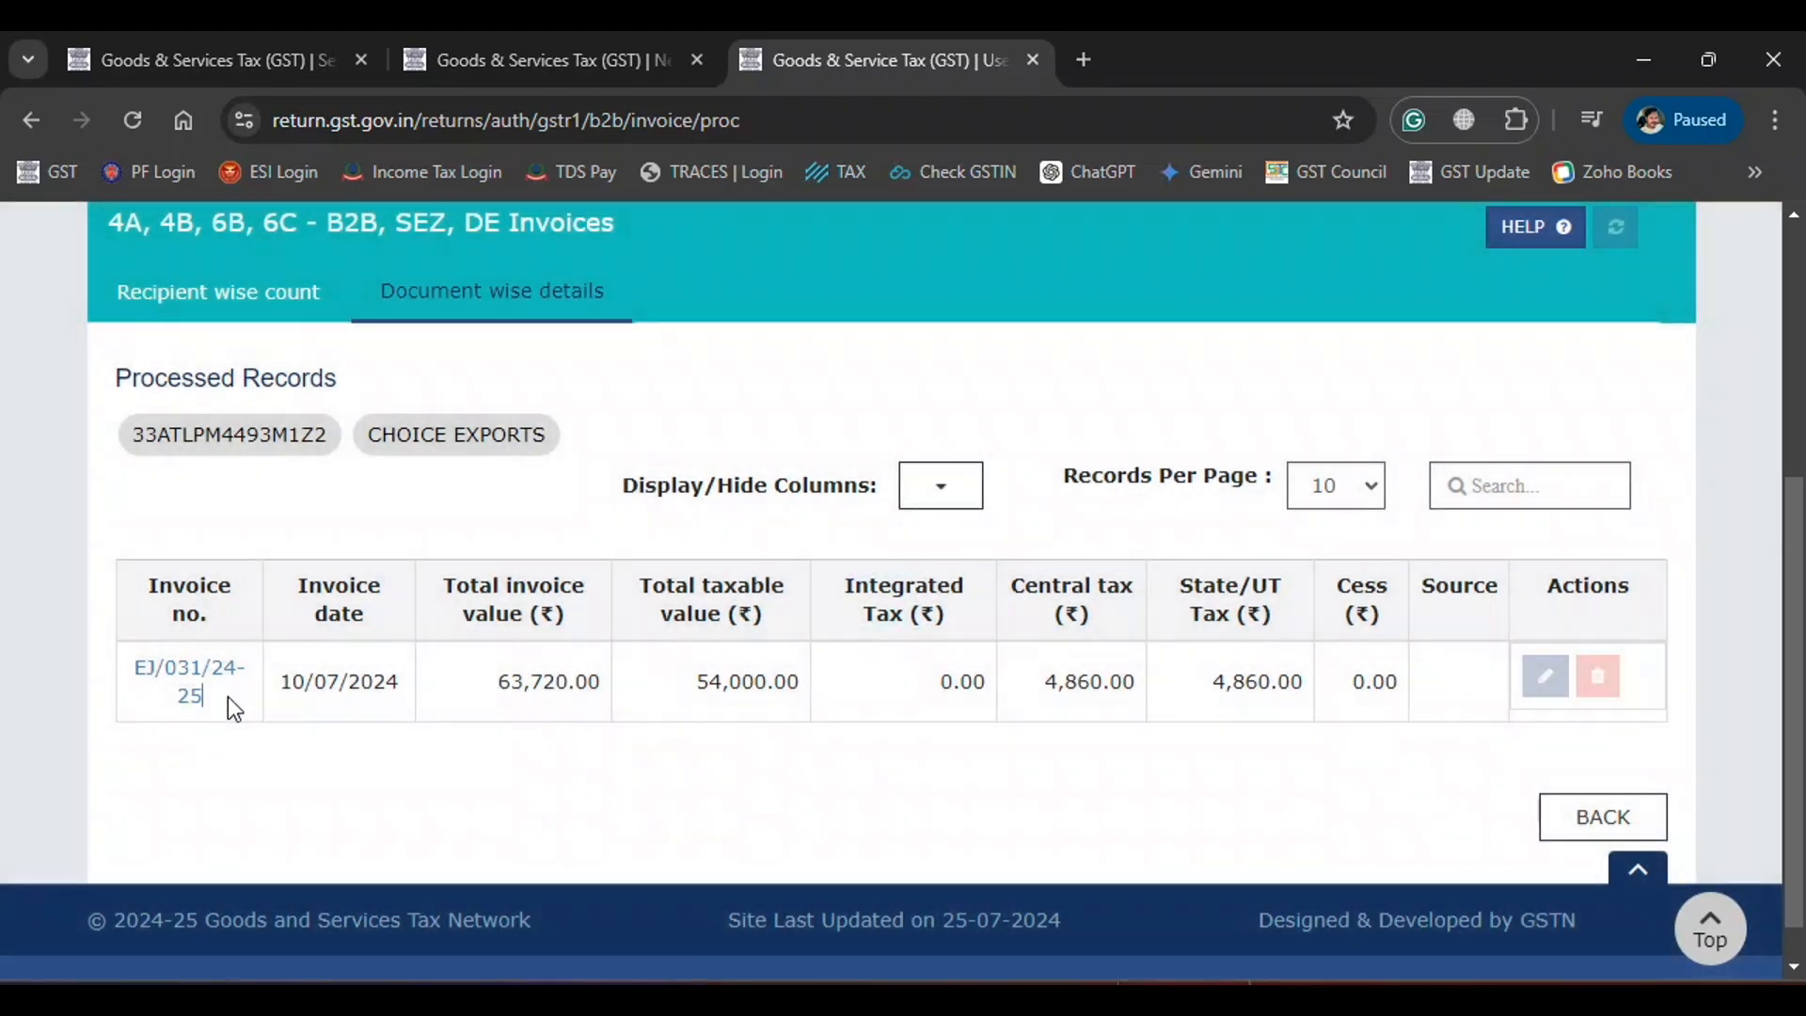
left_click_drag(229, 705, 132, 674)
key("ctrl+c")
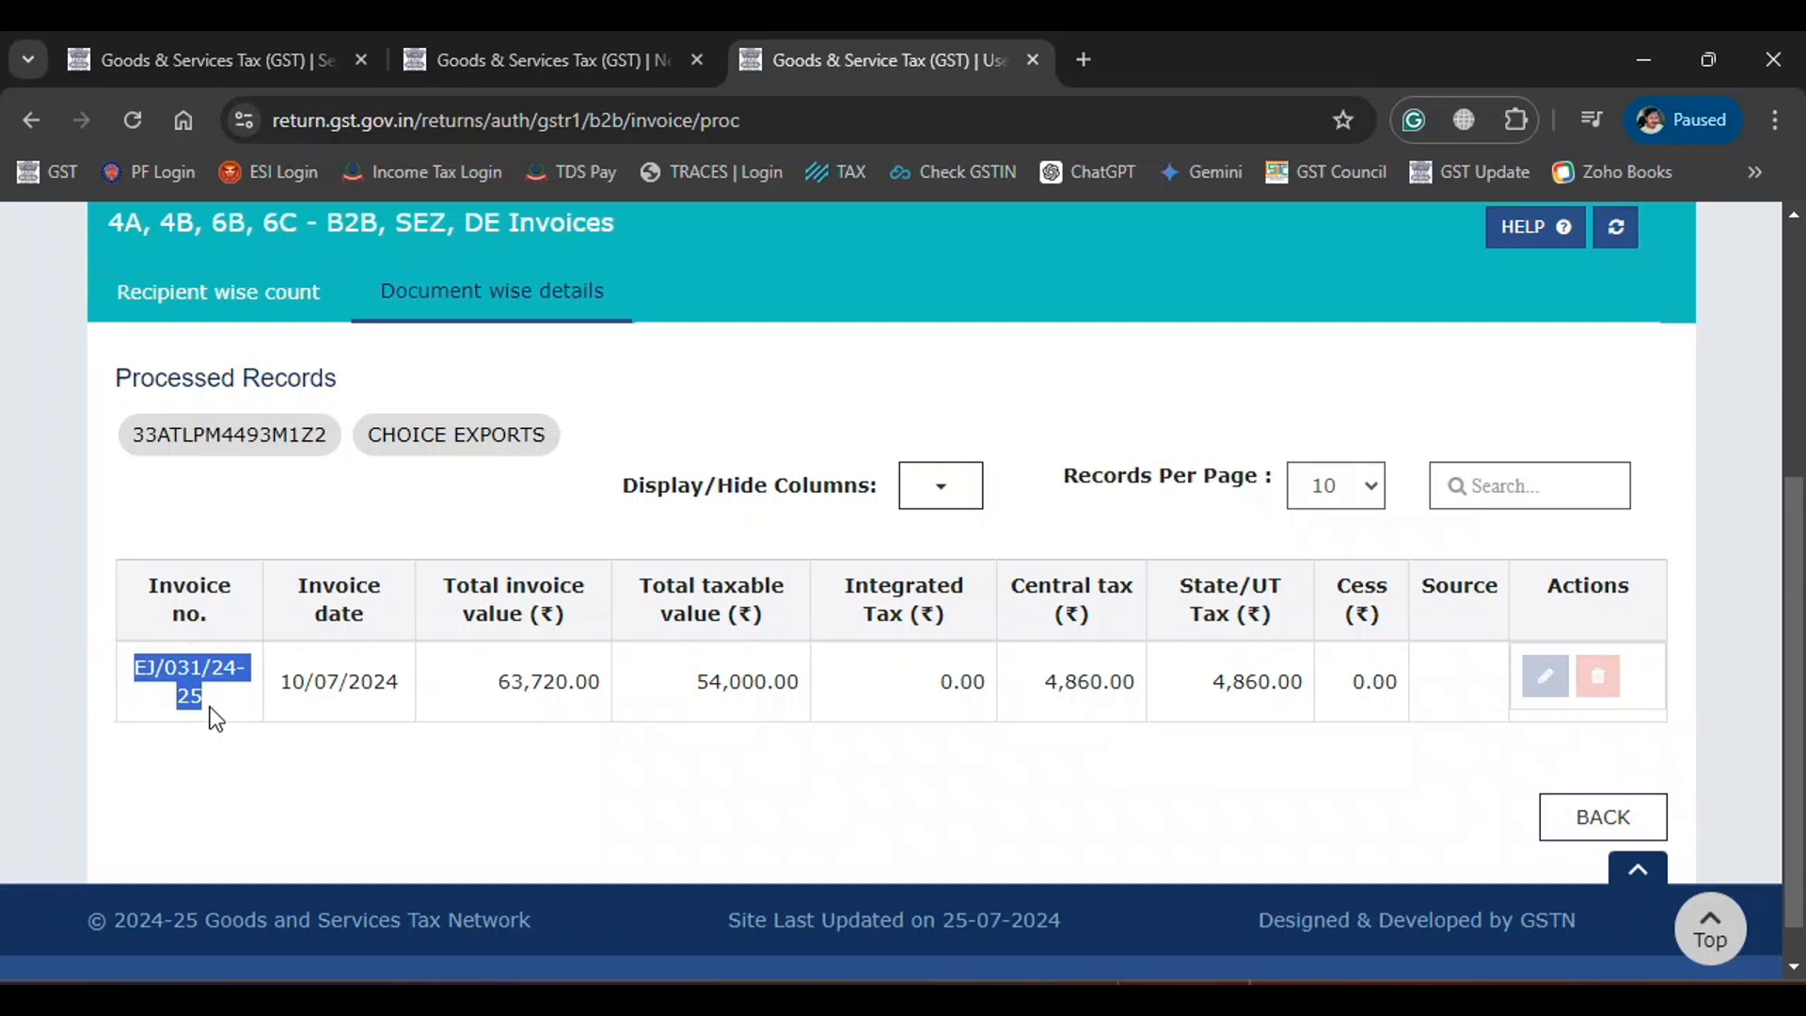
Return to the returns dashboard, select the July period and open GSTR-1A for online preparation.
scroll(324, 641, "up", 3)
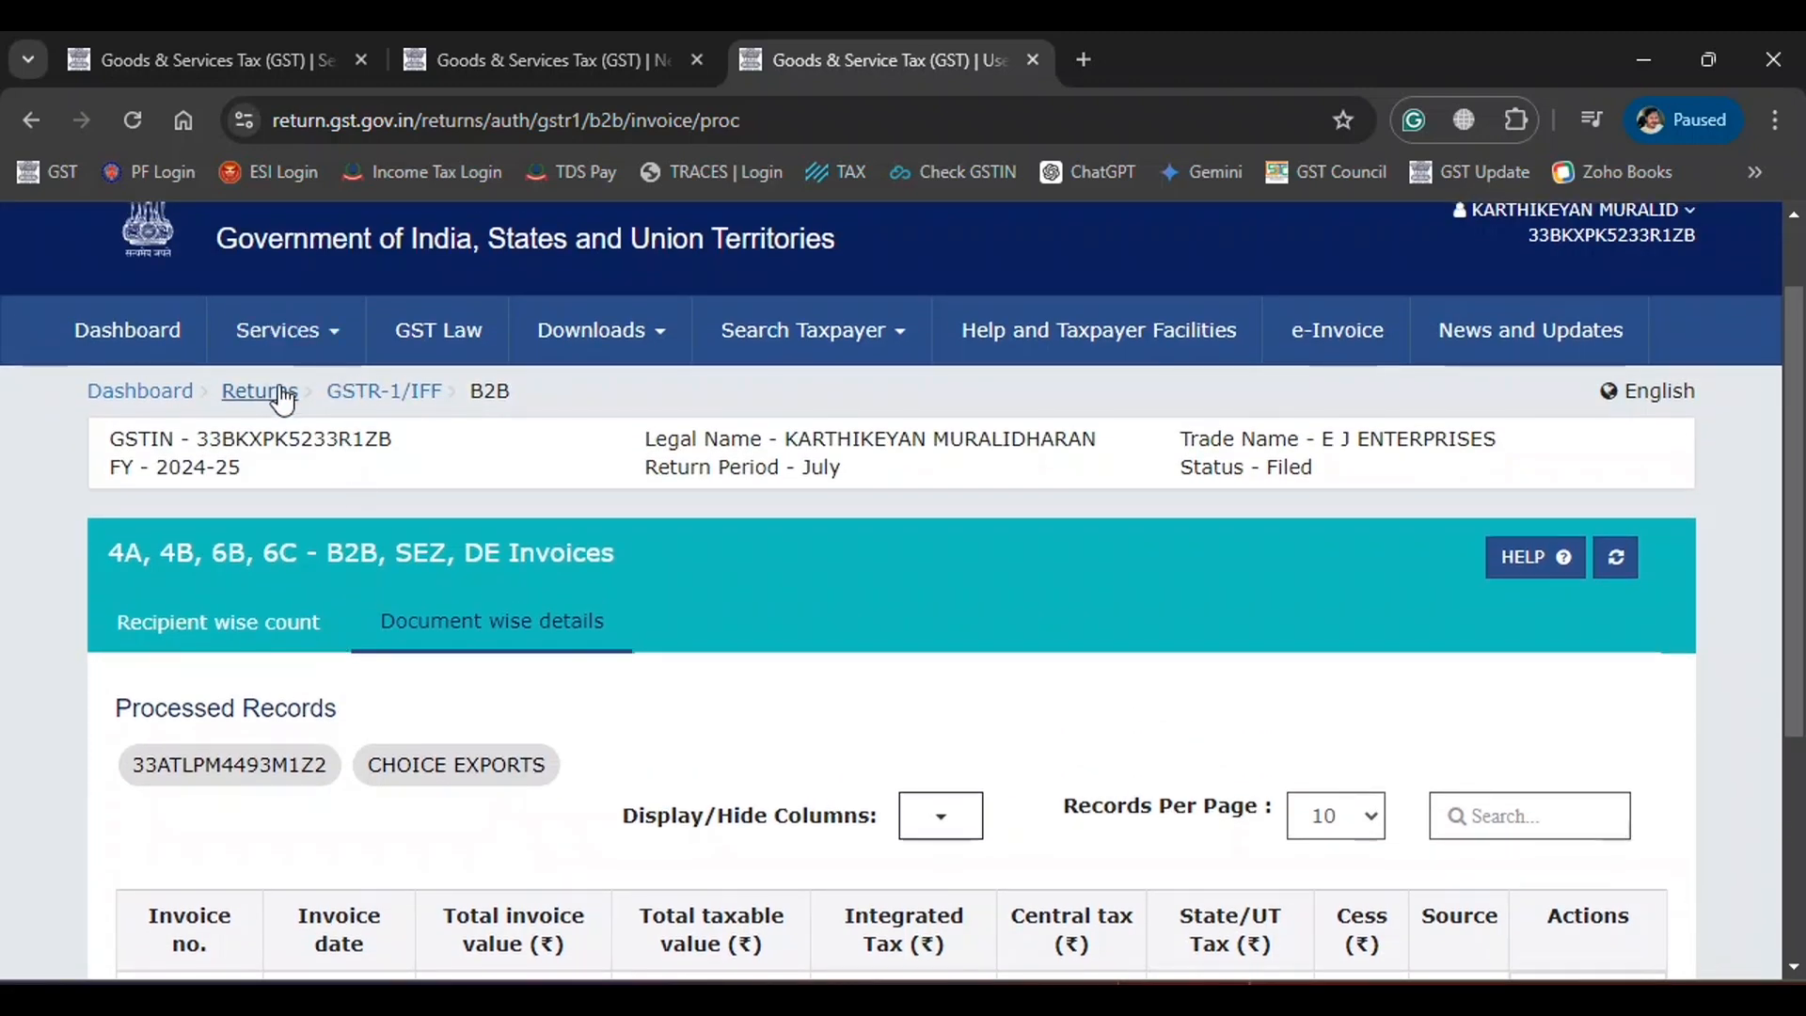
left_click(282, 395)
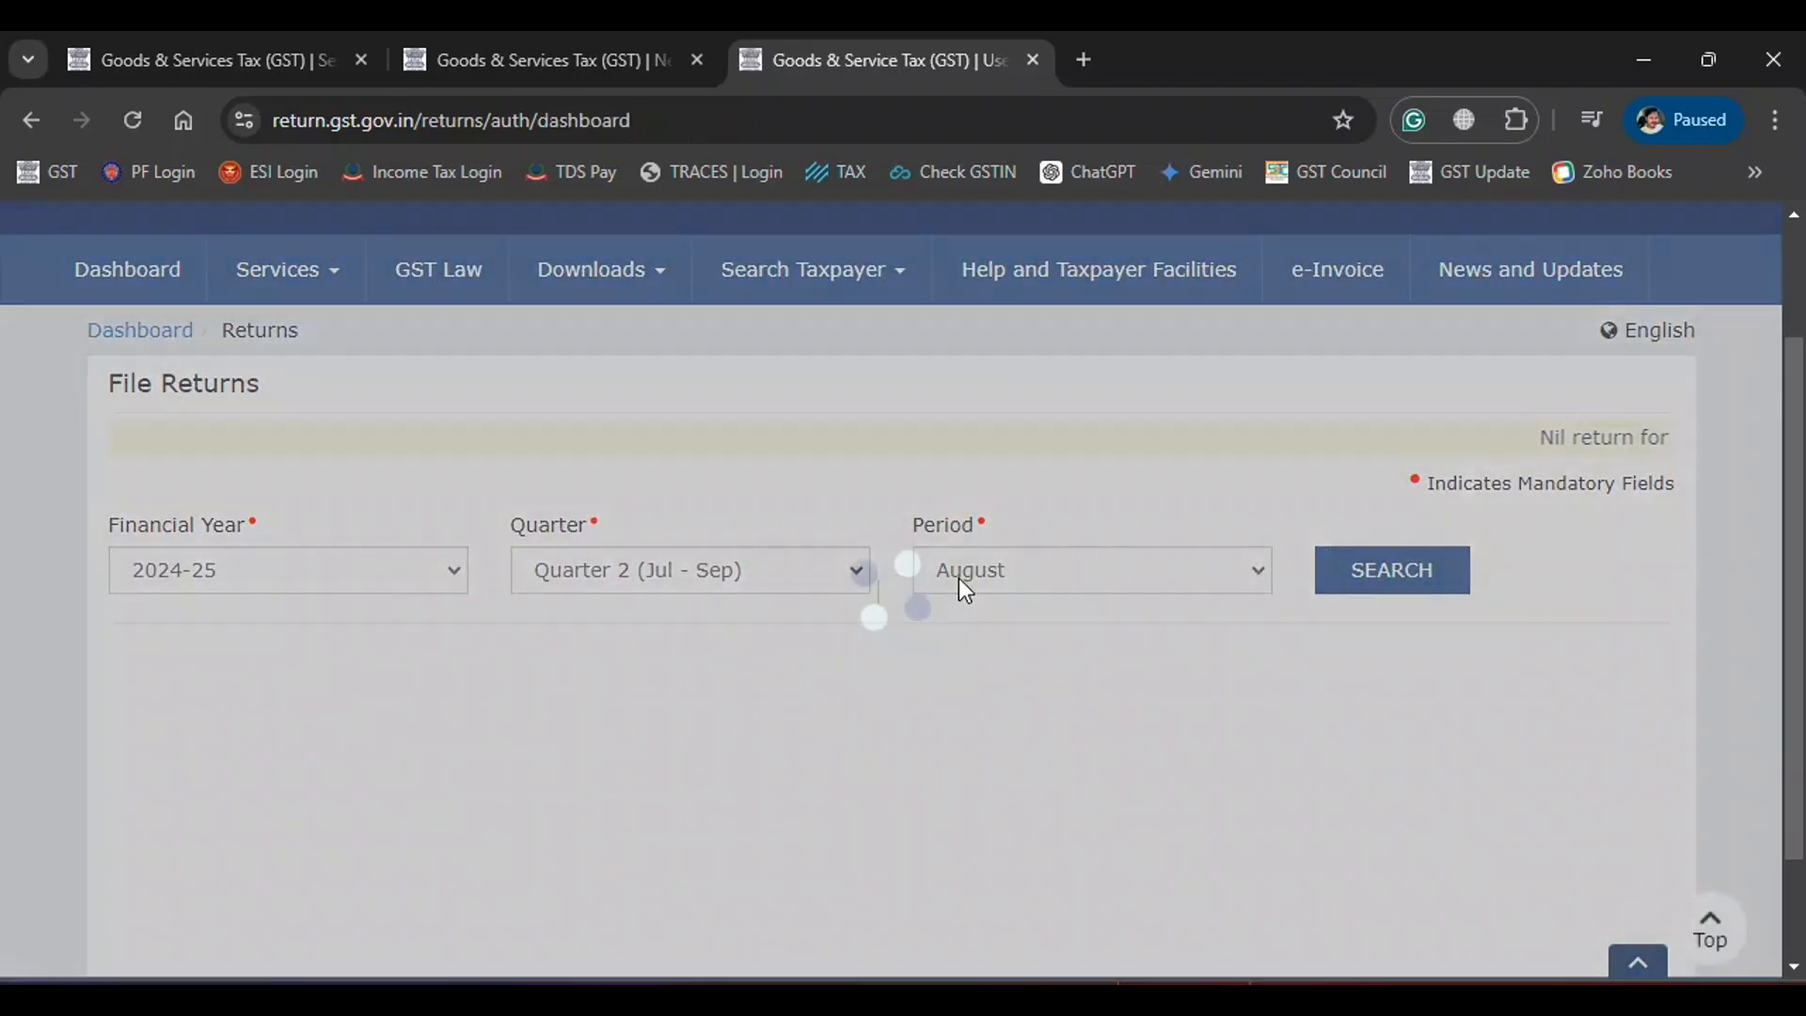
left_click(959, 578)
left_click(961, 608)
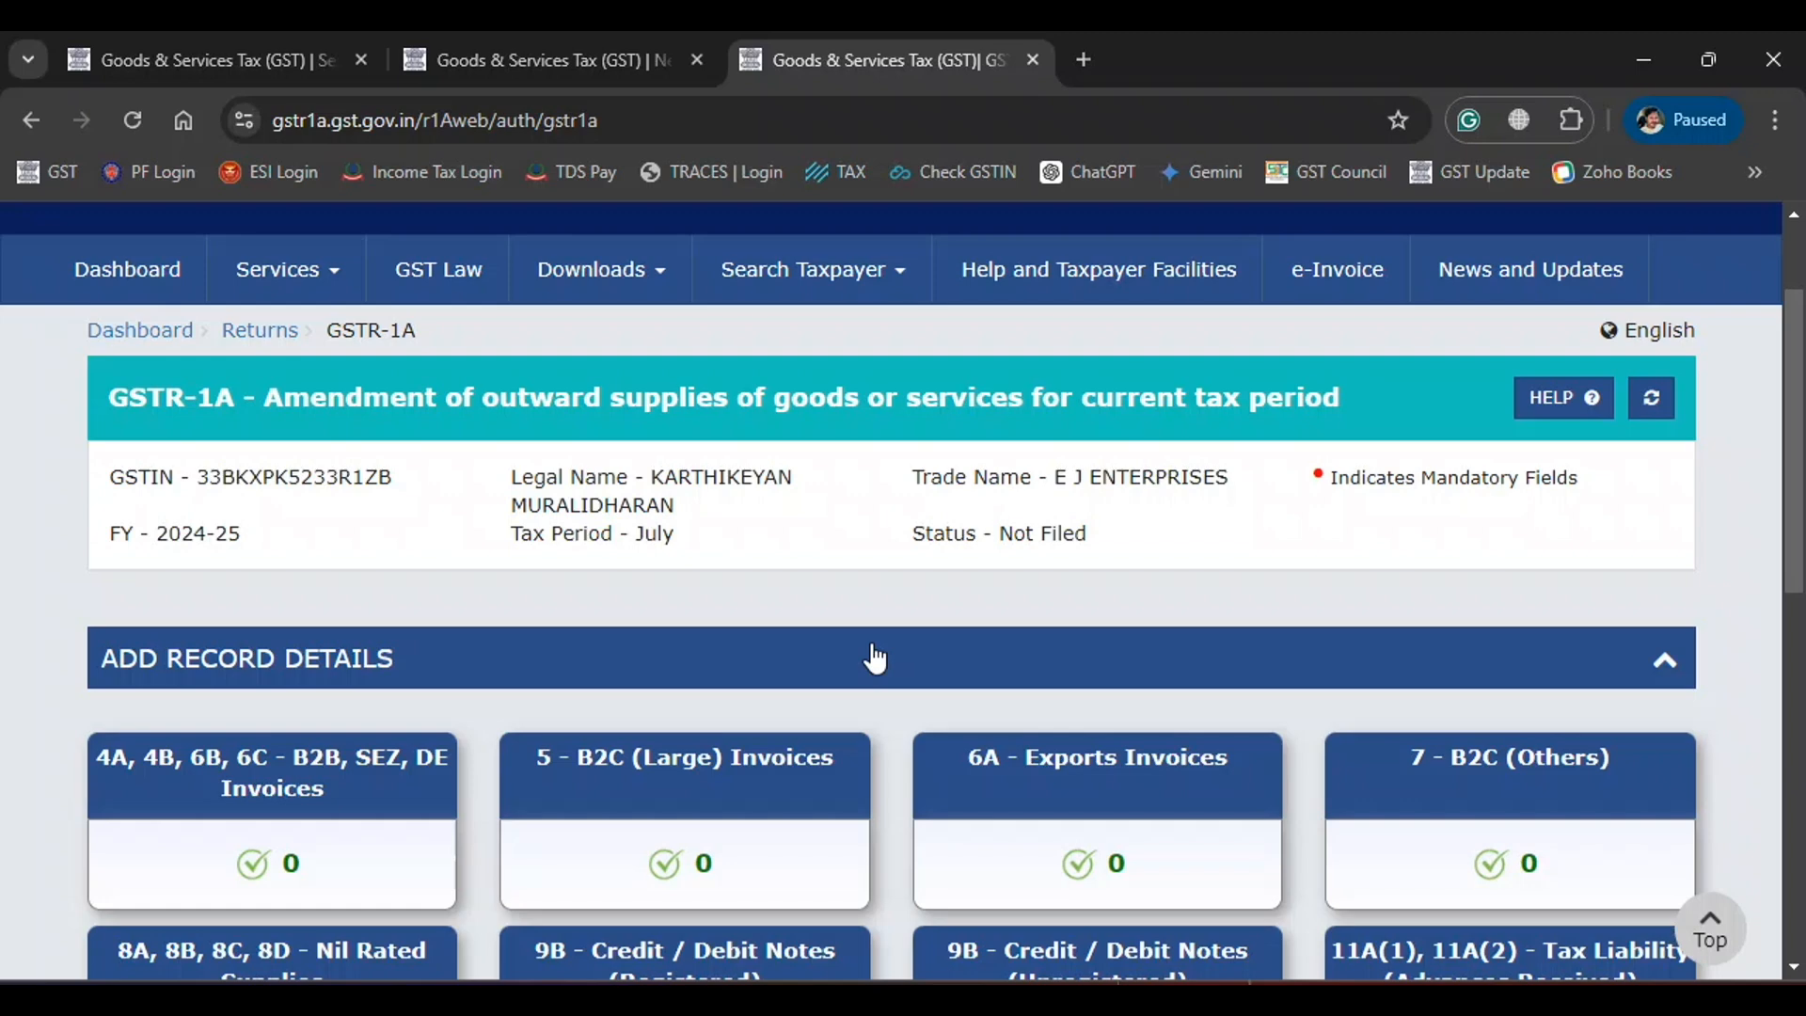
Review the GSTR-1A record sections, expand Amend Record Details and open 9A - Amended B2B Invoices.
scroll(874, 658, "down", 3)
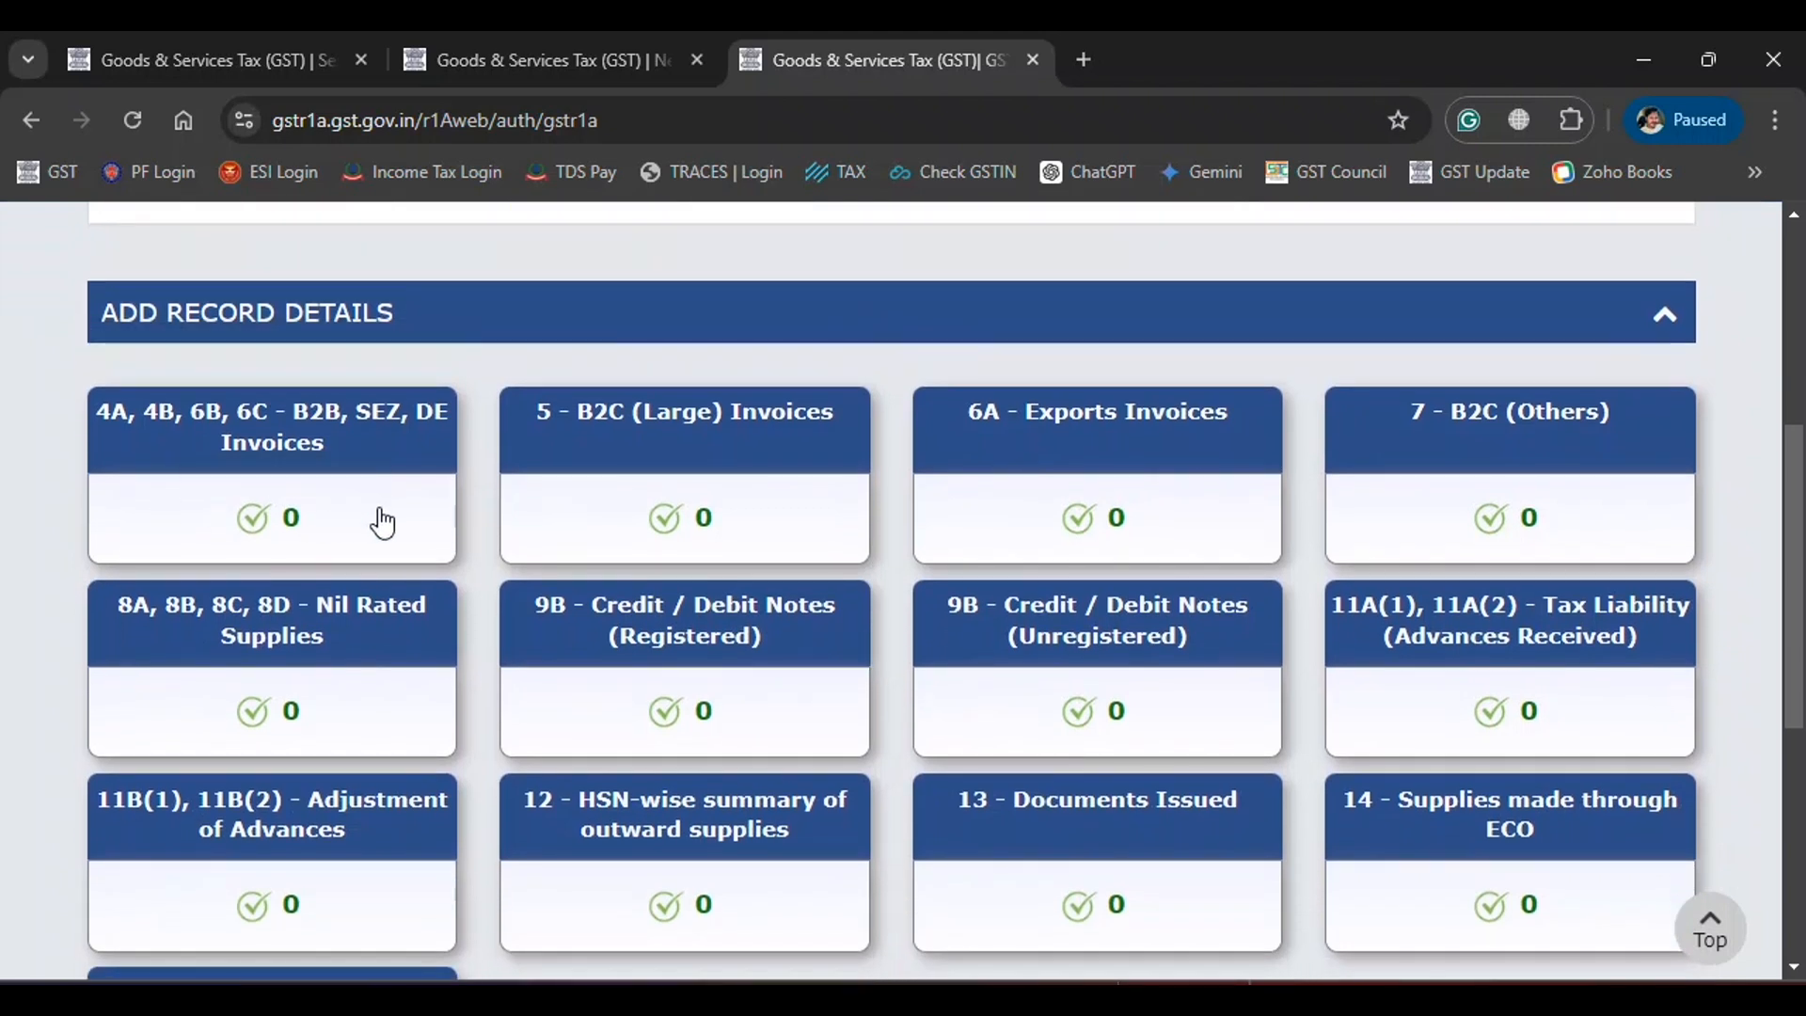
scroll(1038, 554, "down", 1)
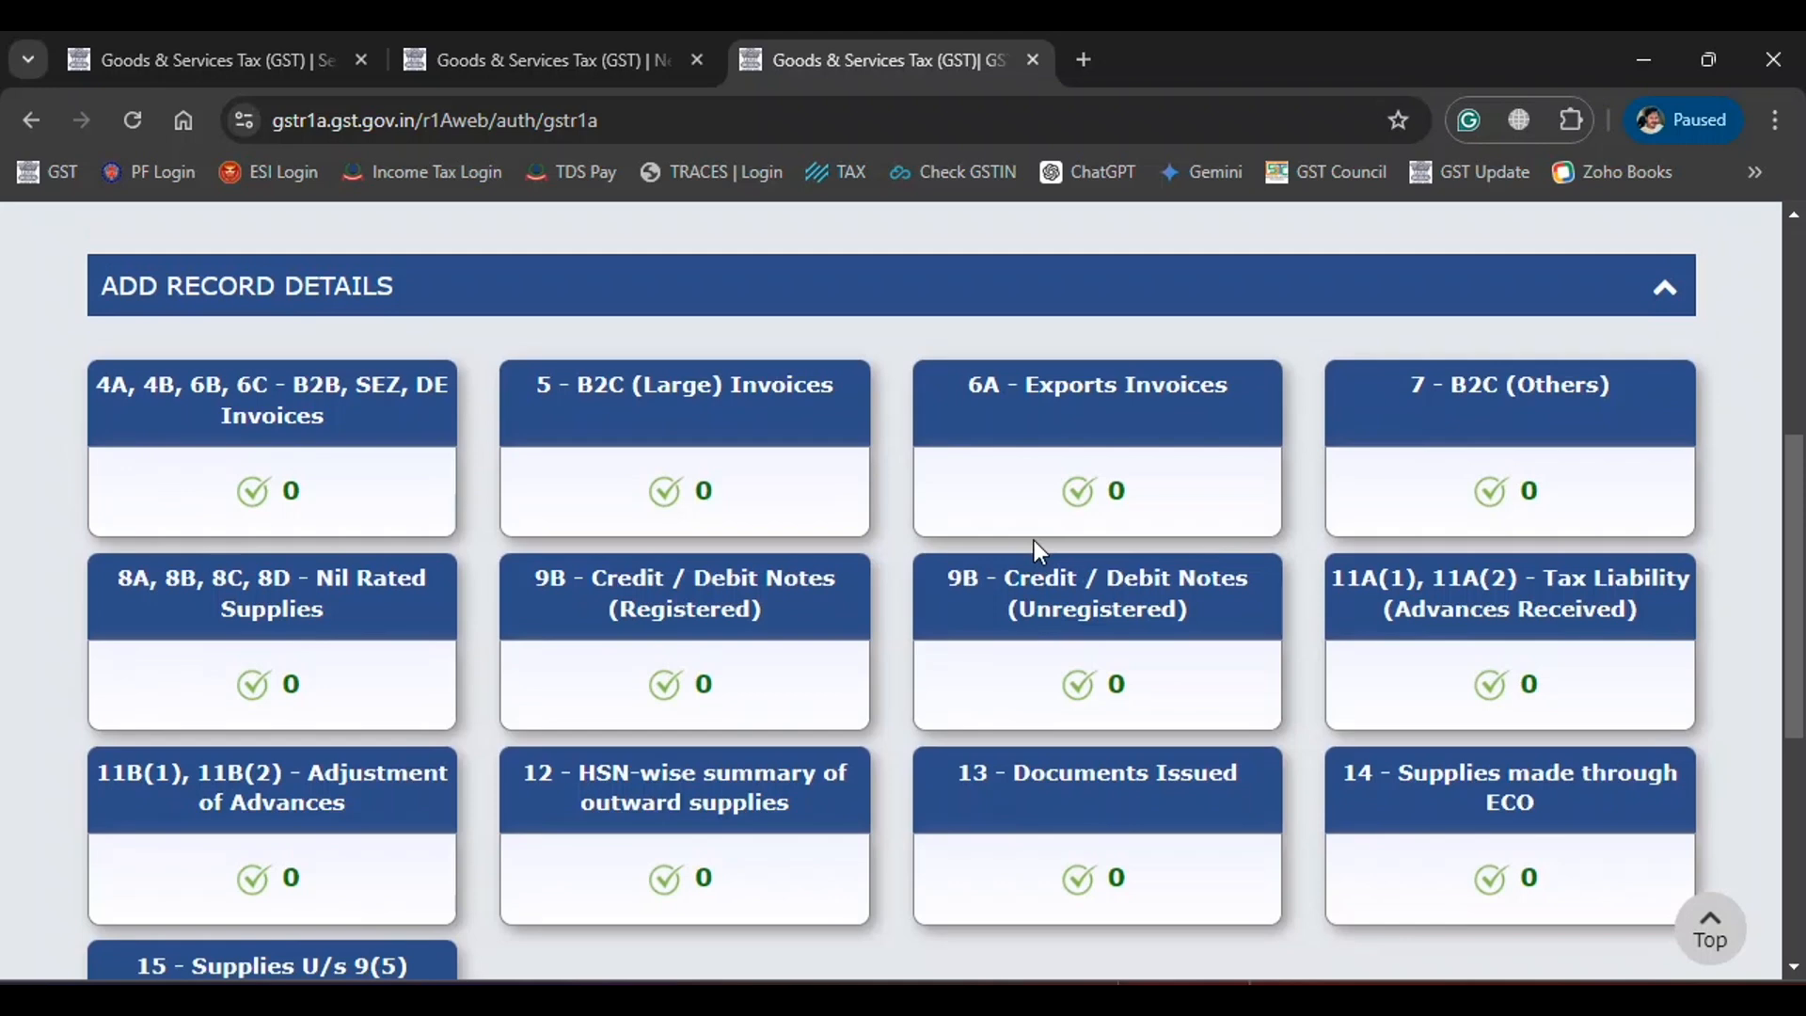
scroll(1035, 543, "down", 2)
scroll(1034, 540, "down", 5)
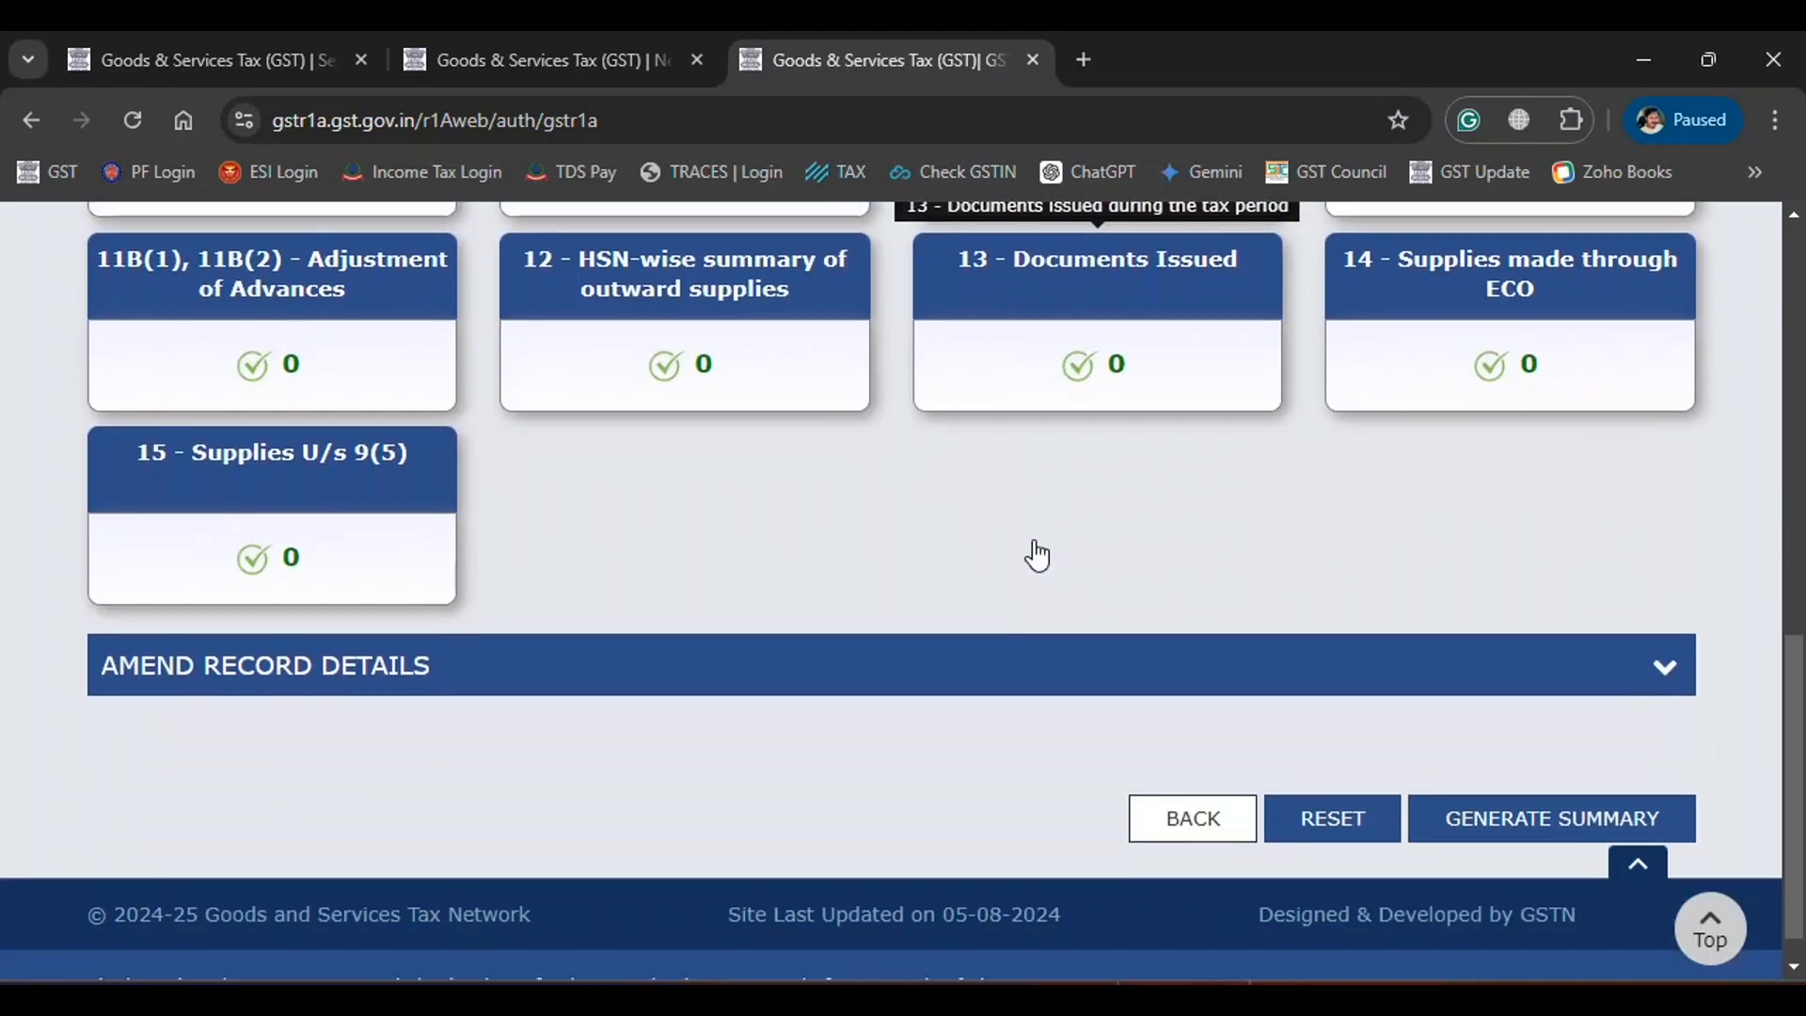
left_click(456, 673)
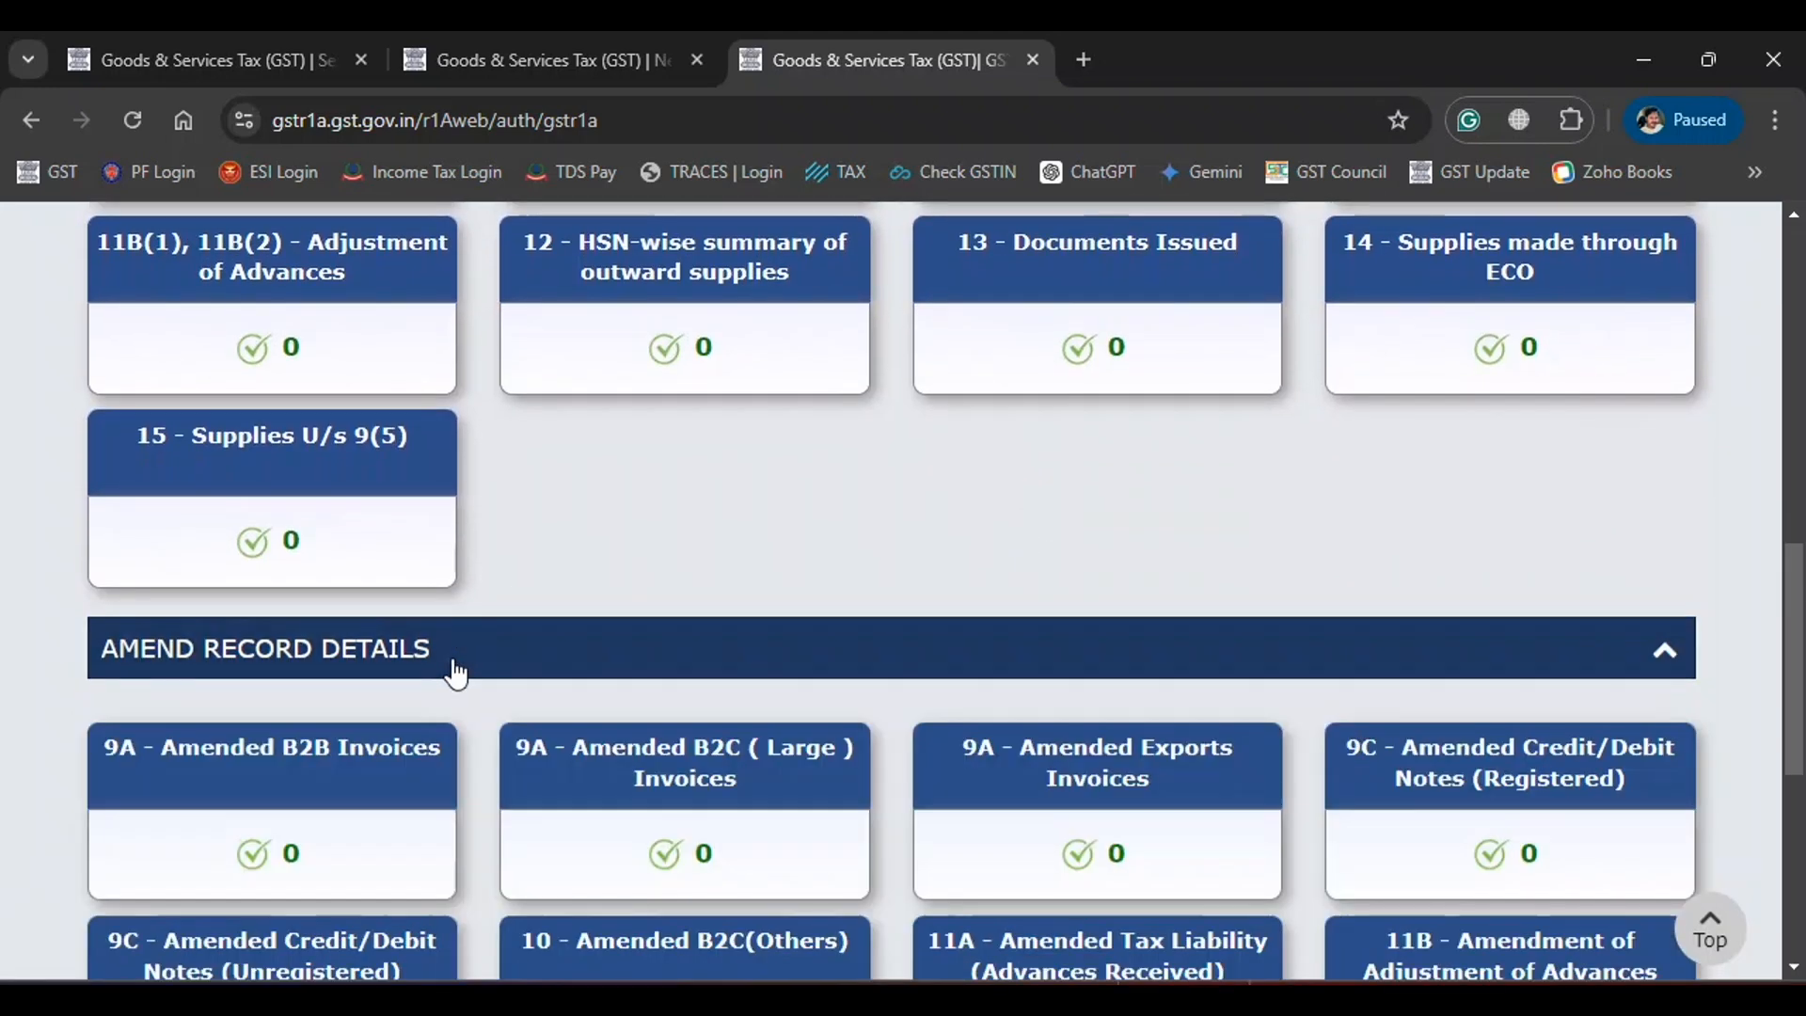
scroll(456, 673, "down", 1)
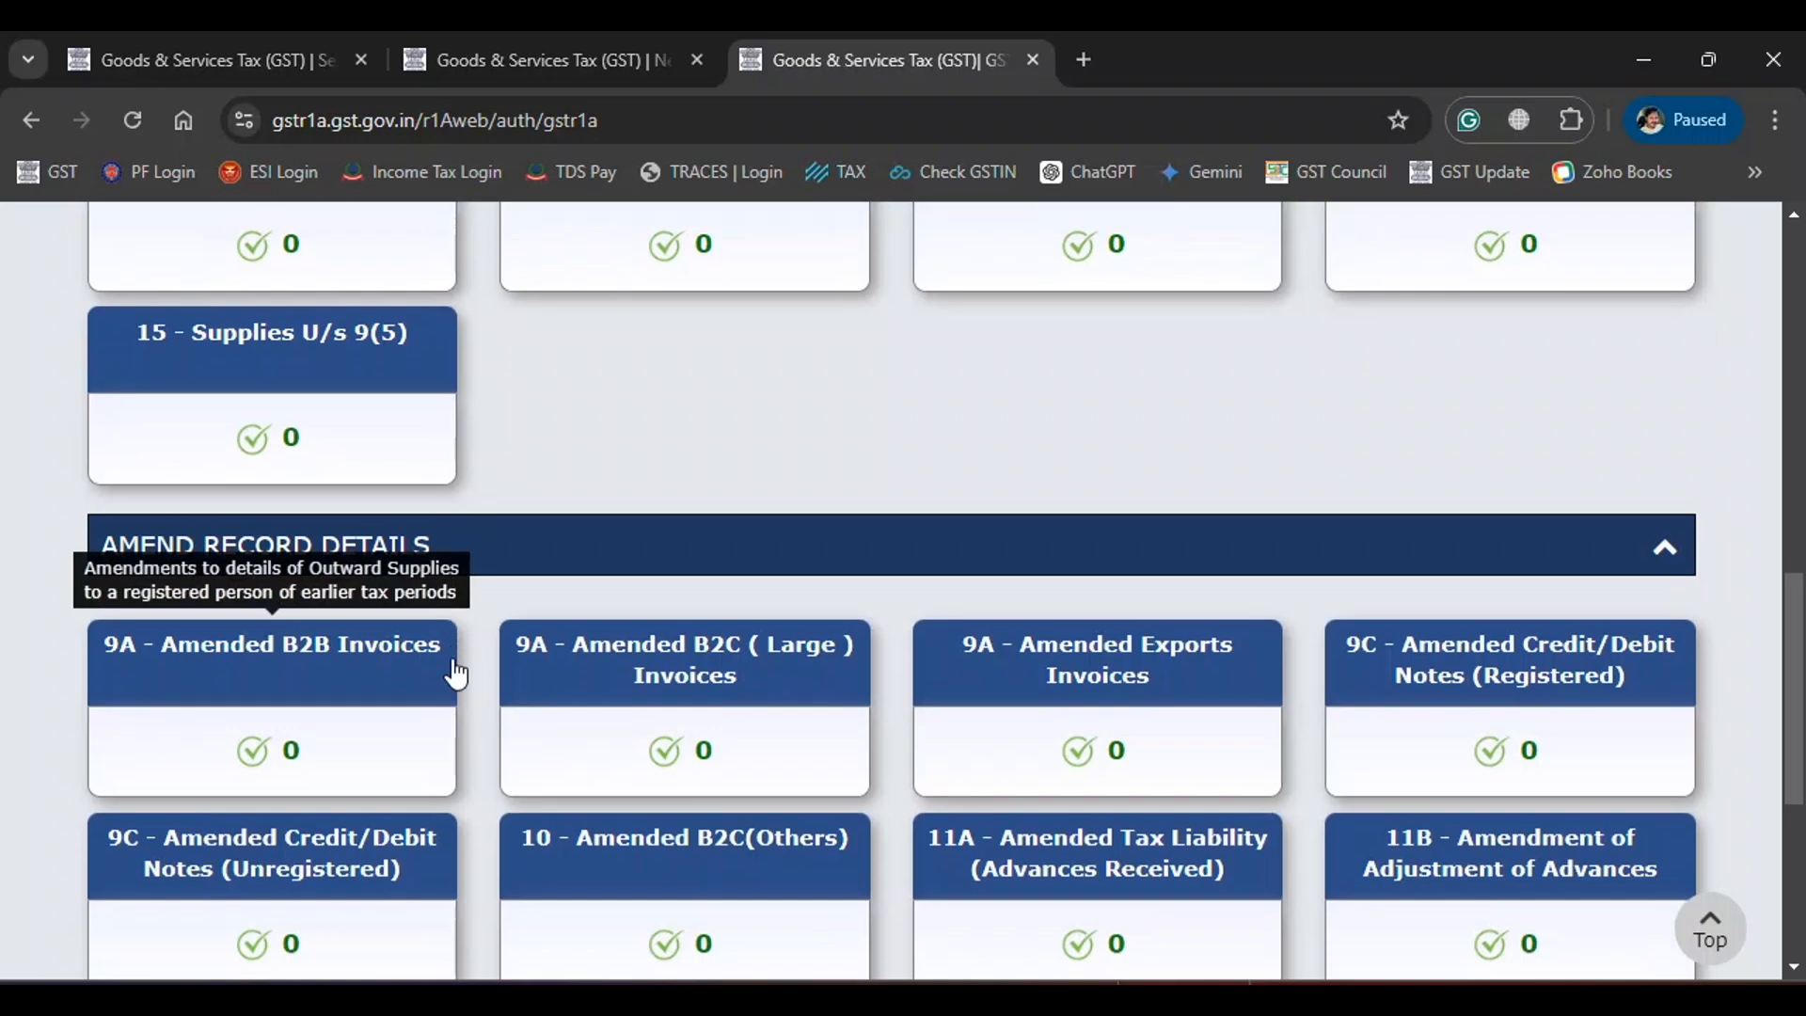
scroll(456, 674, "down", 1)
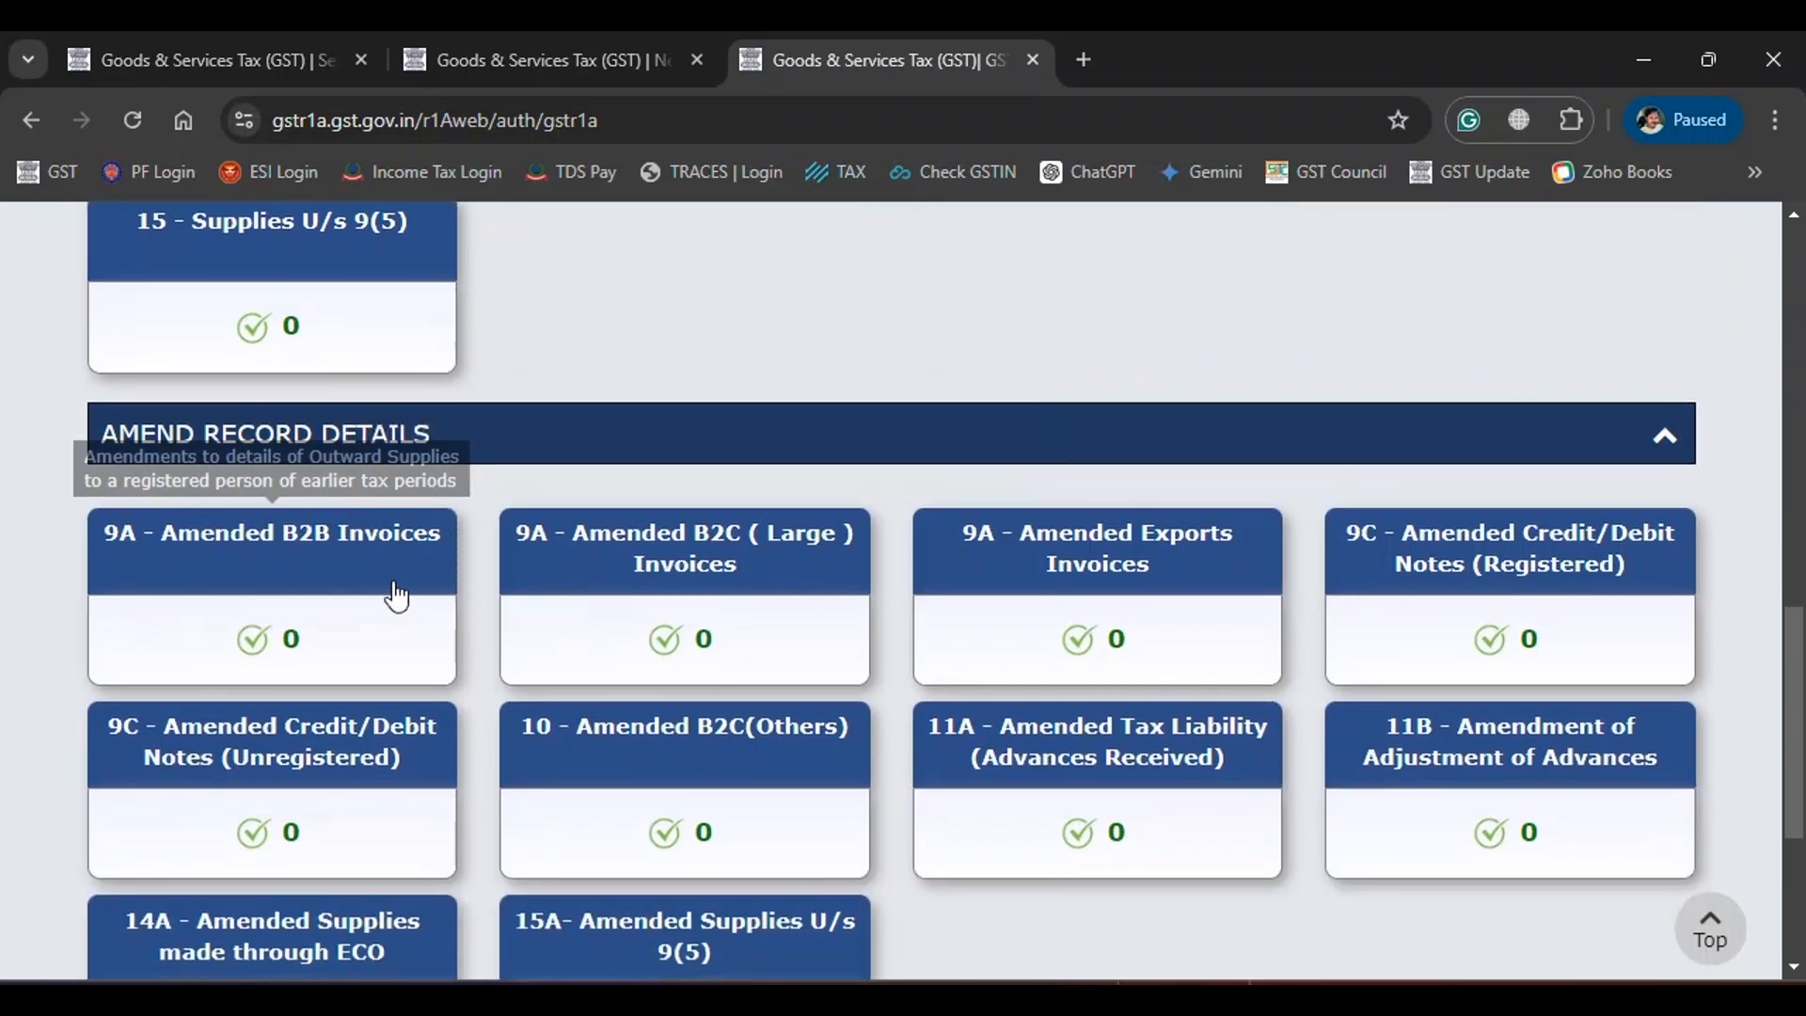
left_click(348, 594)
scroll(803, 656, "down", 2)
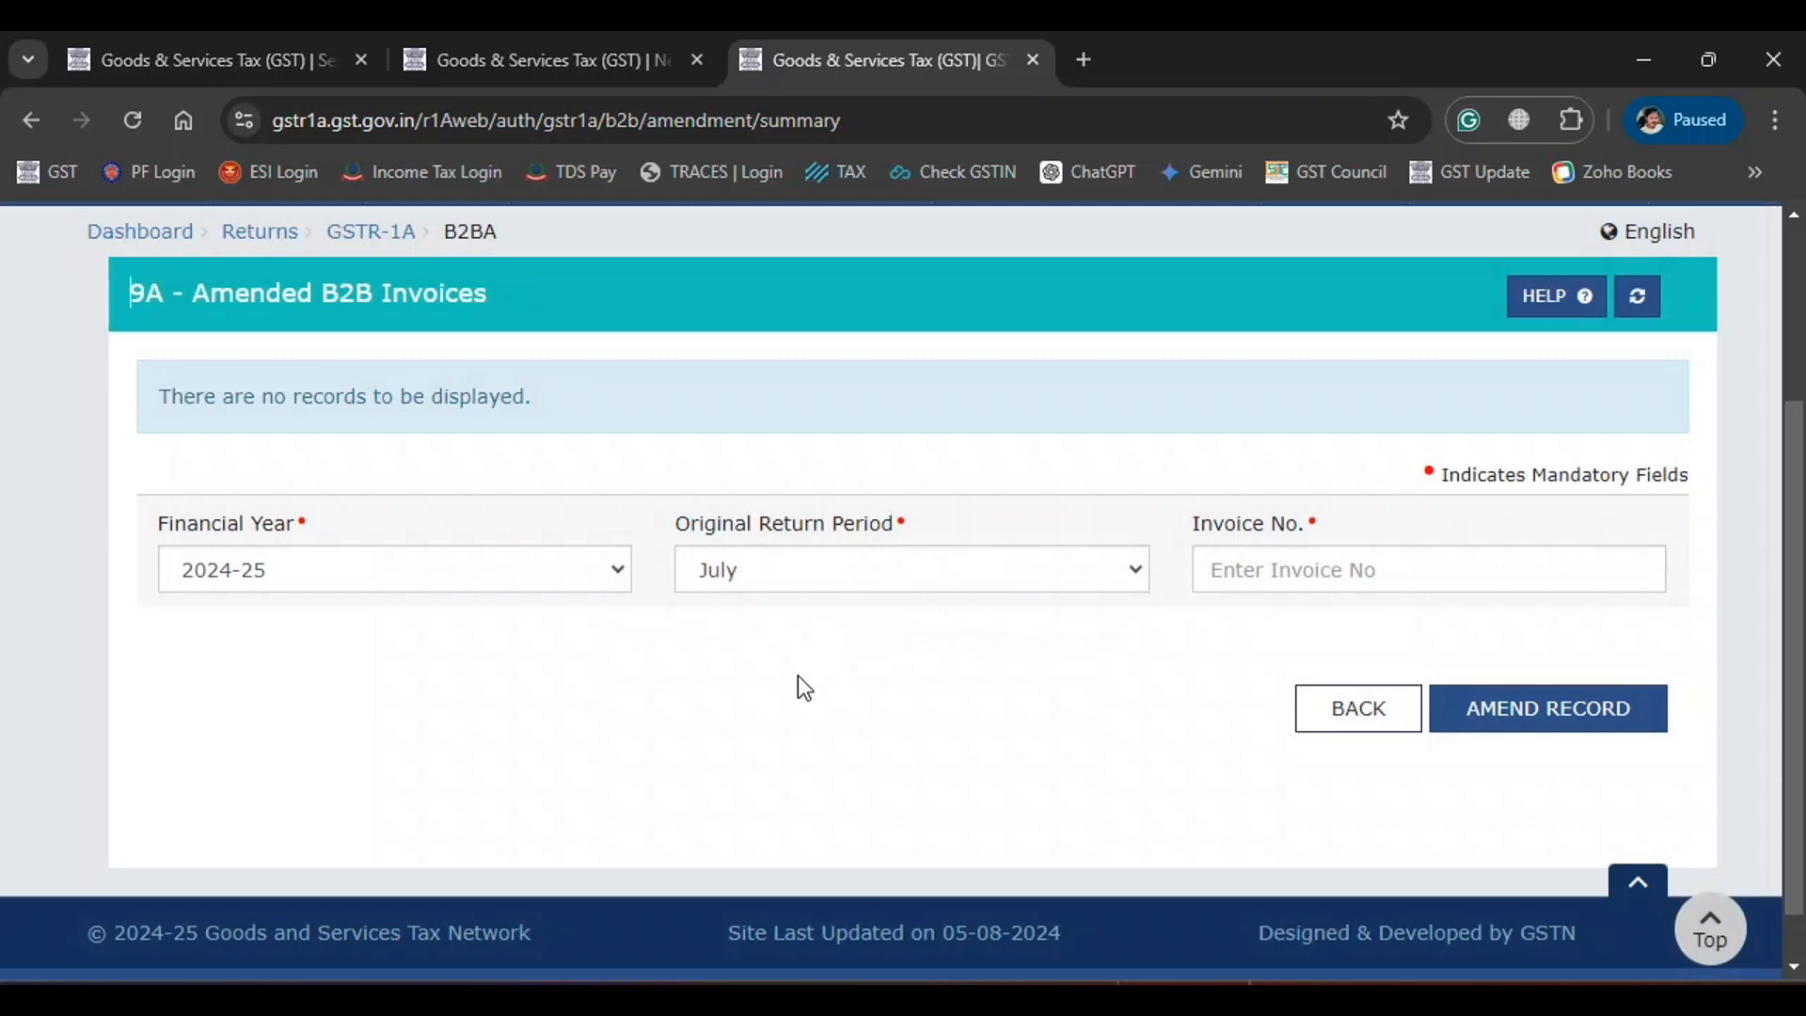
Enter the copied invoice number for financial year 2024-25, return period July, and open that invoice's amendment form.
left_click(320, 564)
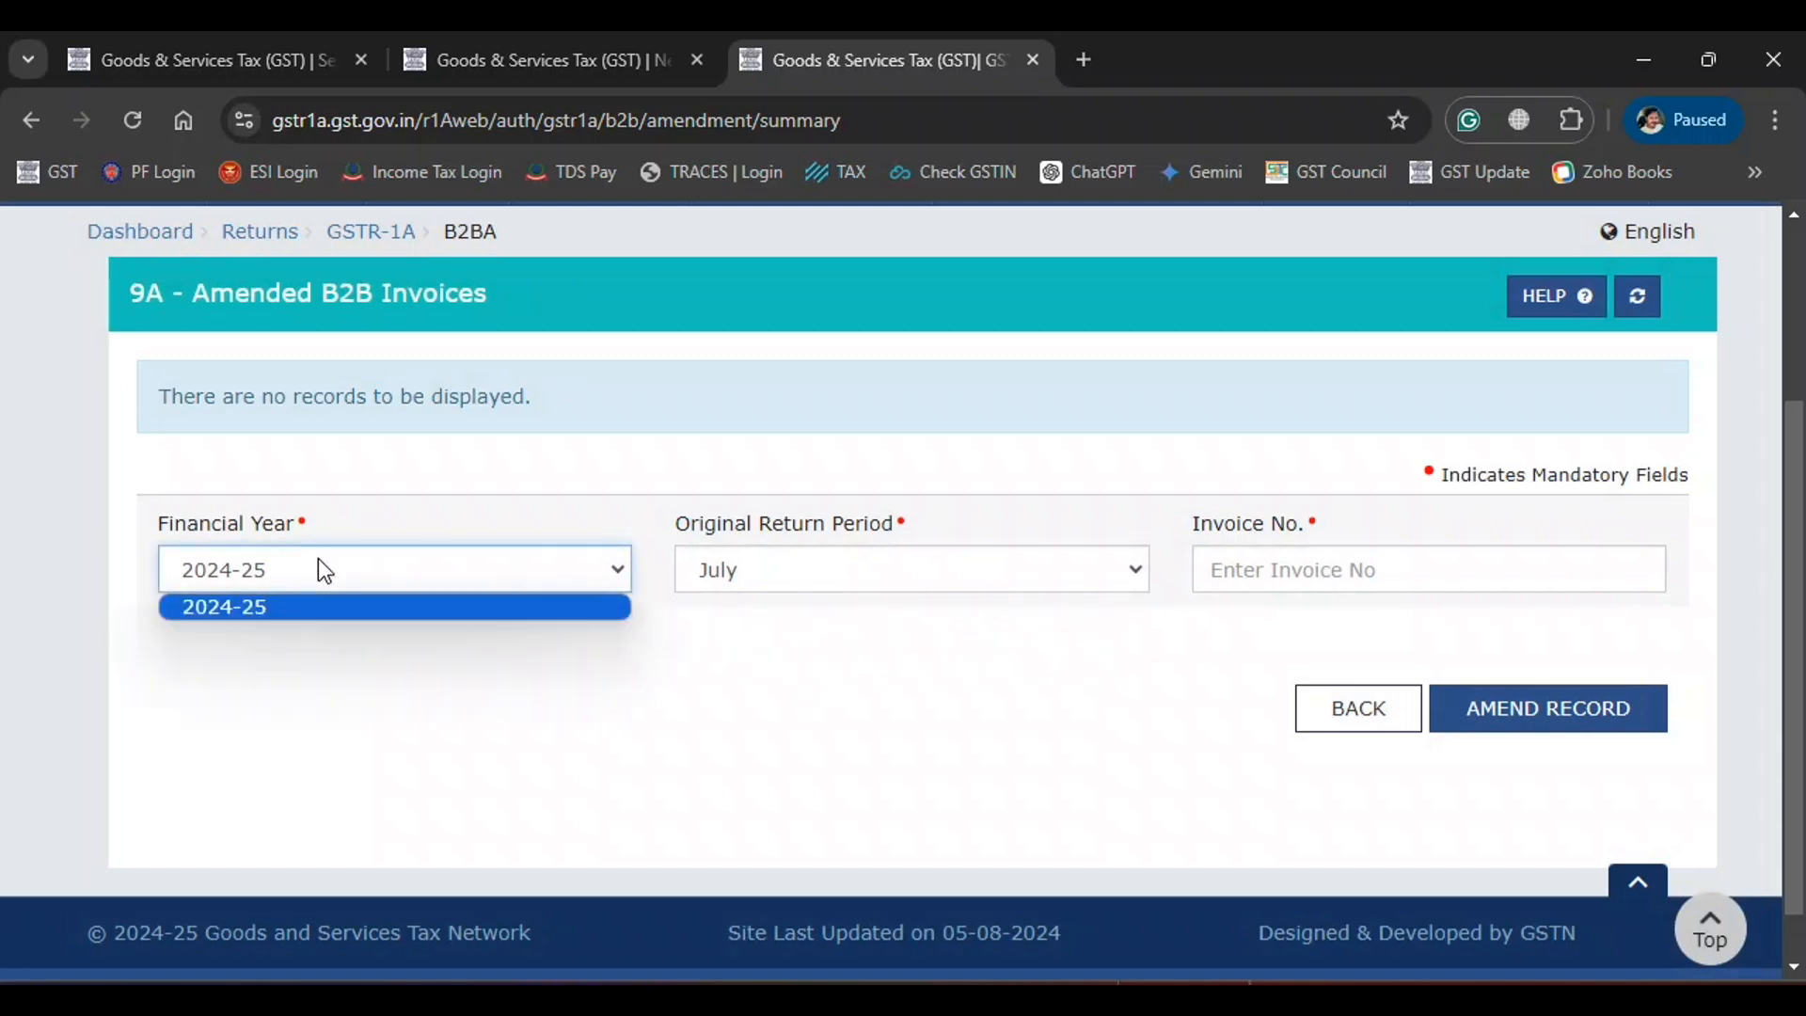
left_click(318, 569)
left_click(726, 570)
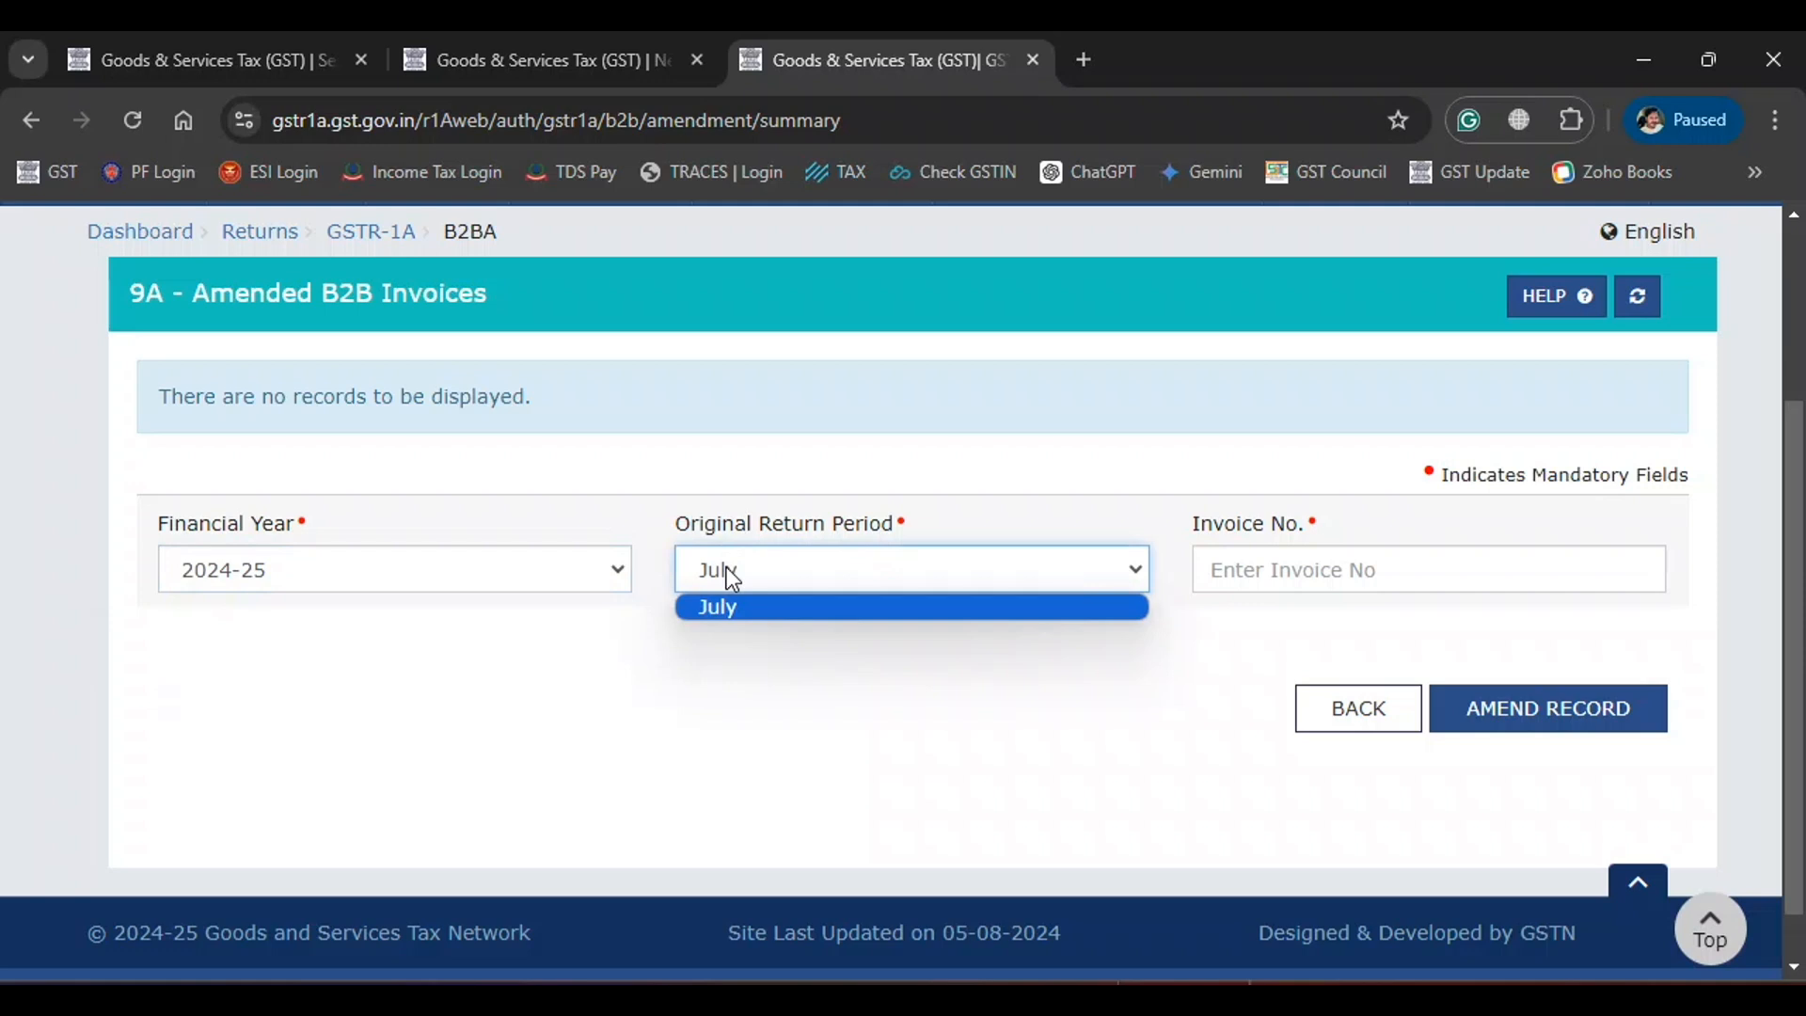
left_click(1273, 577)
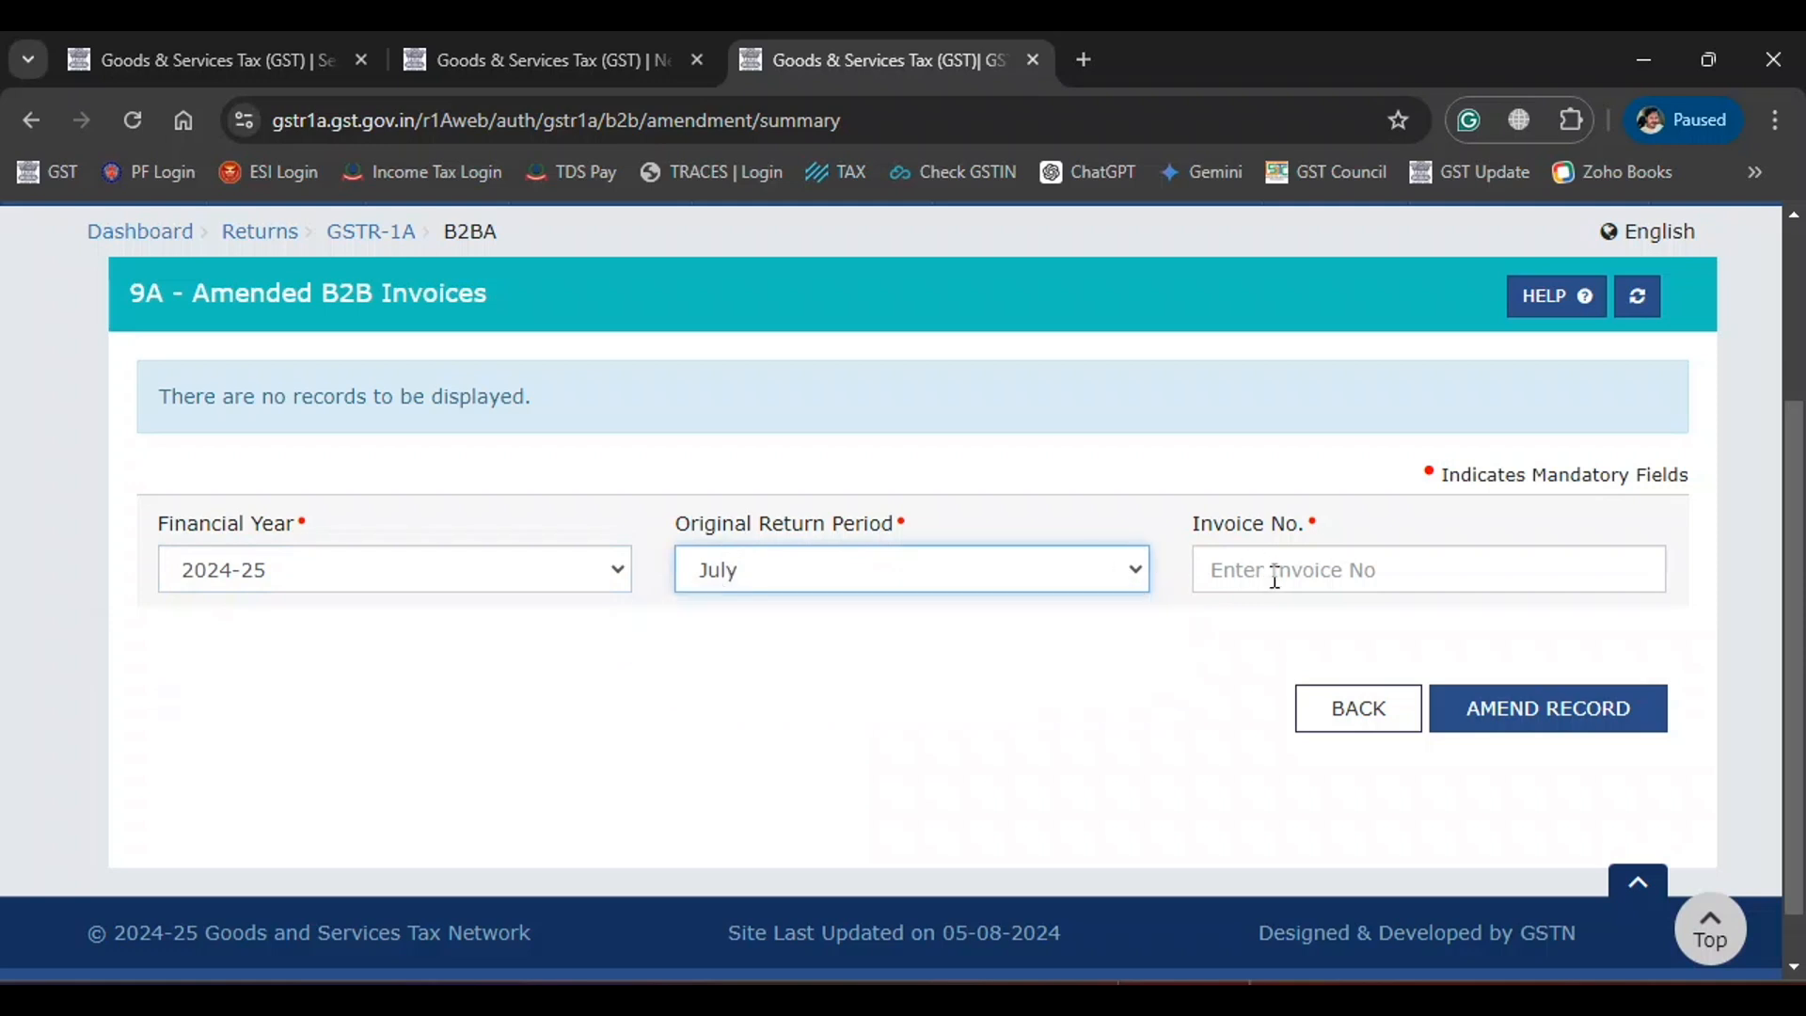
key("ctrl+v")
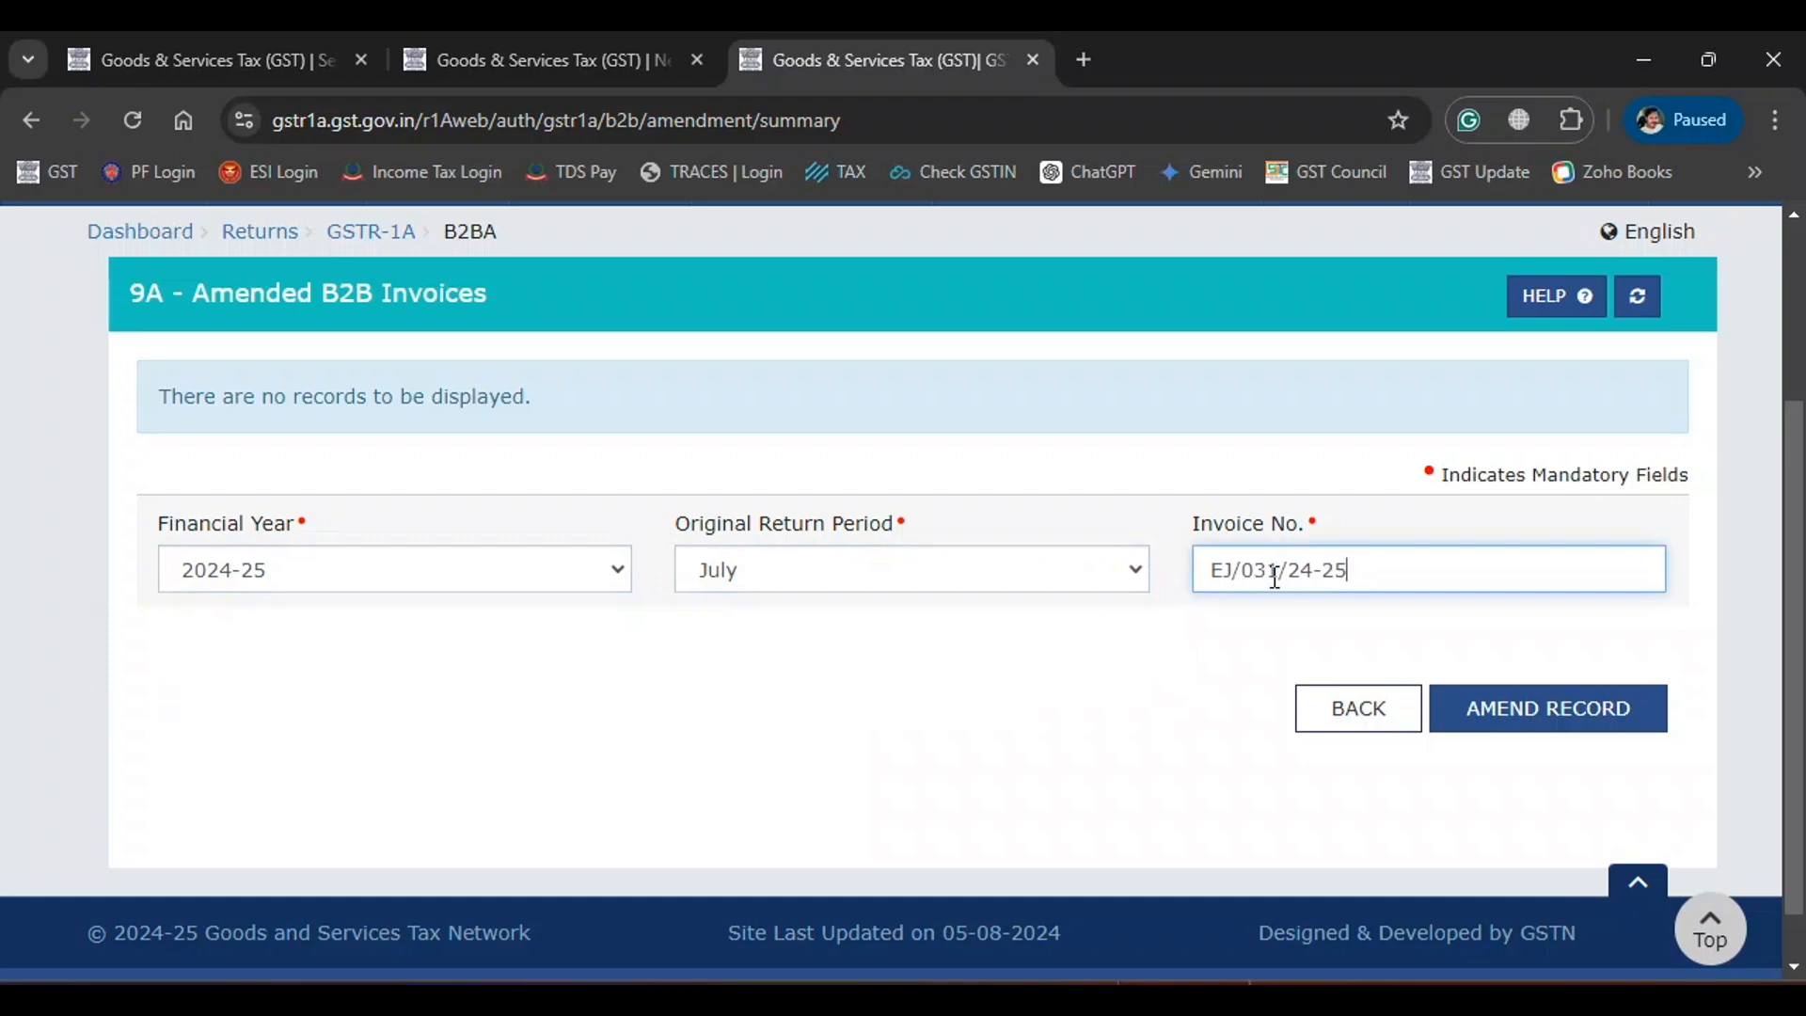
left_click(1517, 708)
scroll(957, 528, "down", 8)
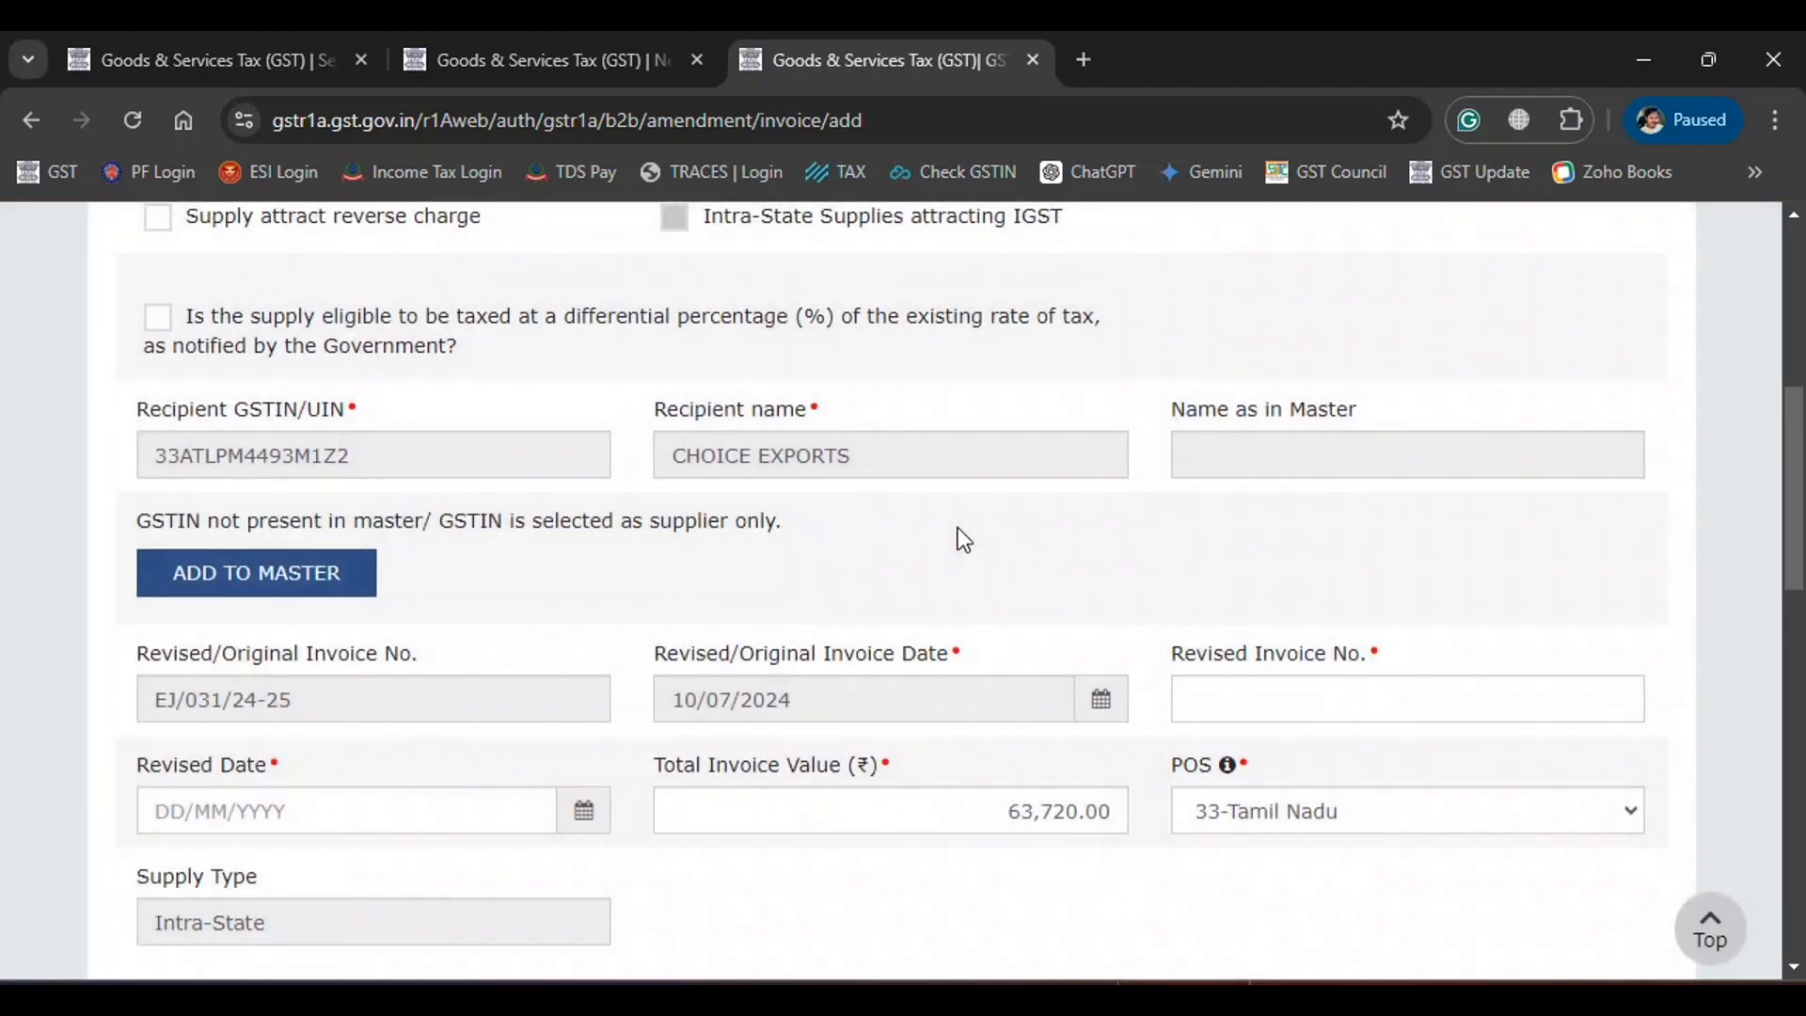
scroll(963, 540, "down", 3)
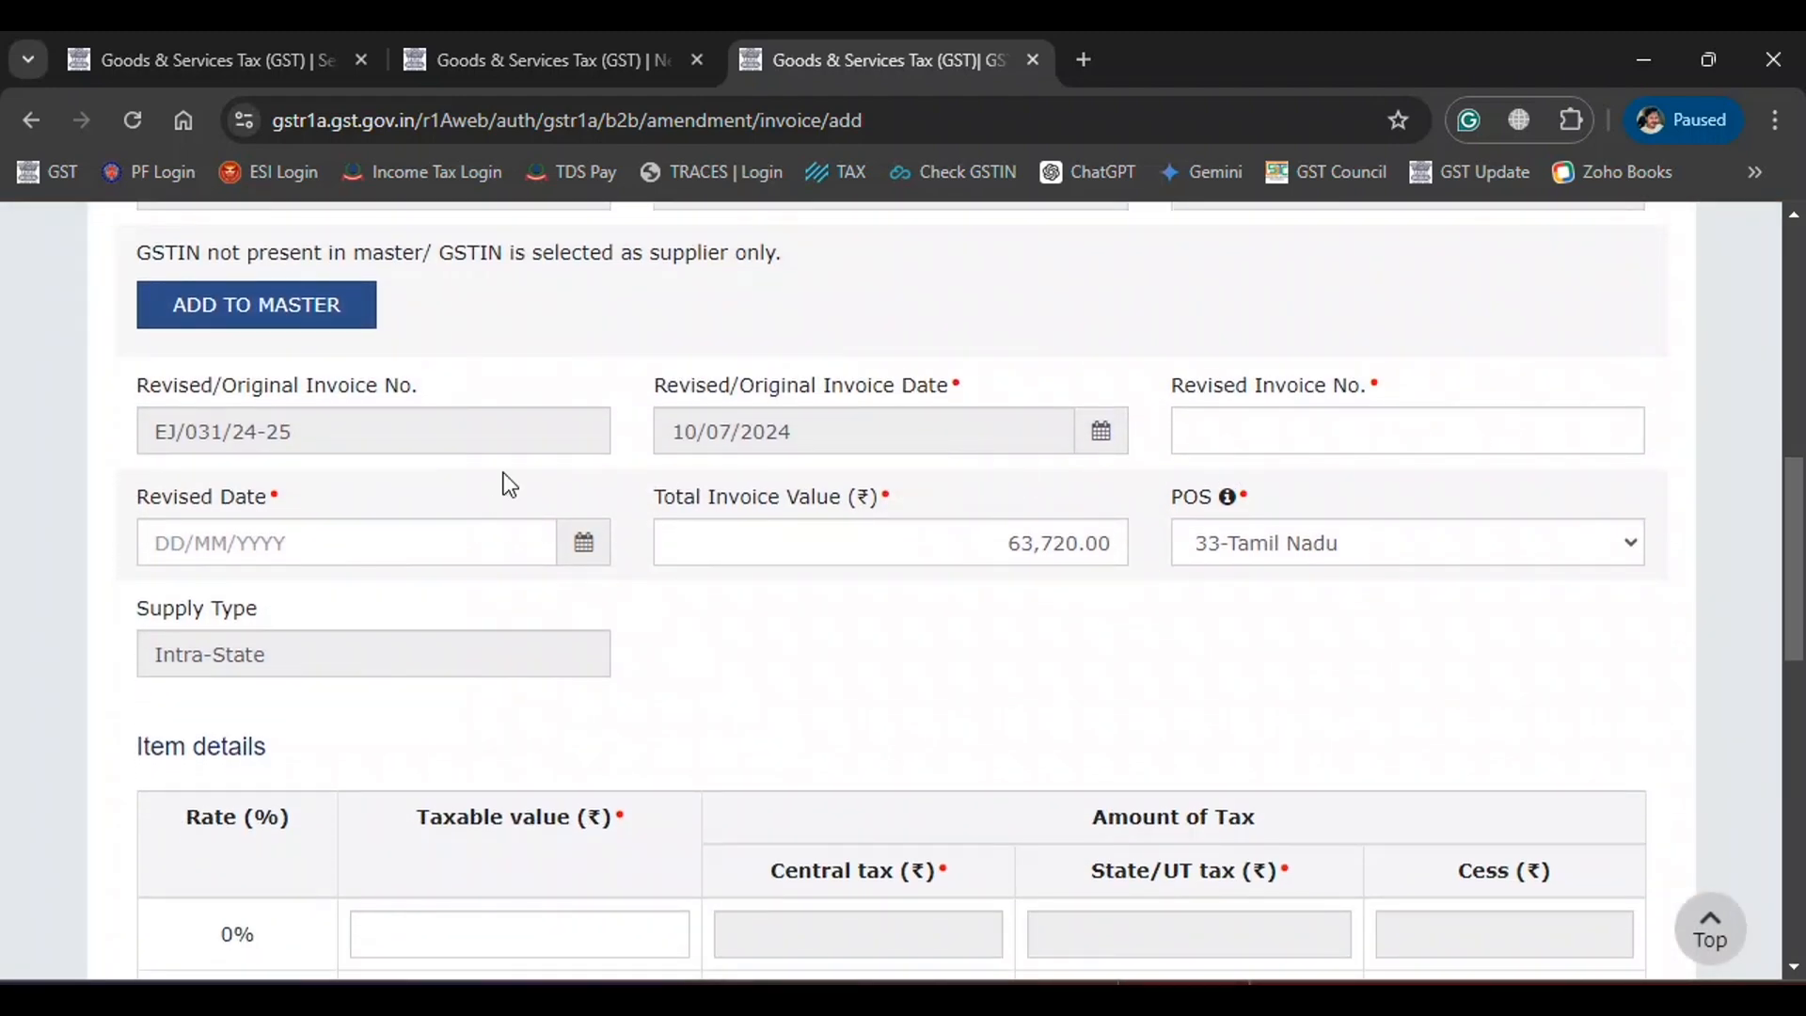
scroll(766, 499, "up", 2)
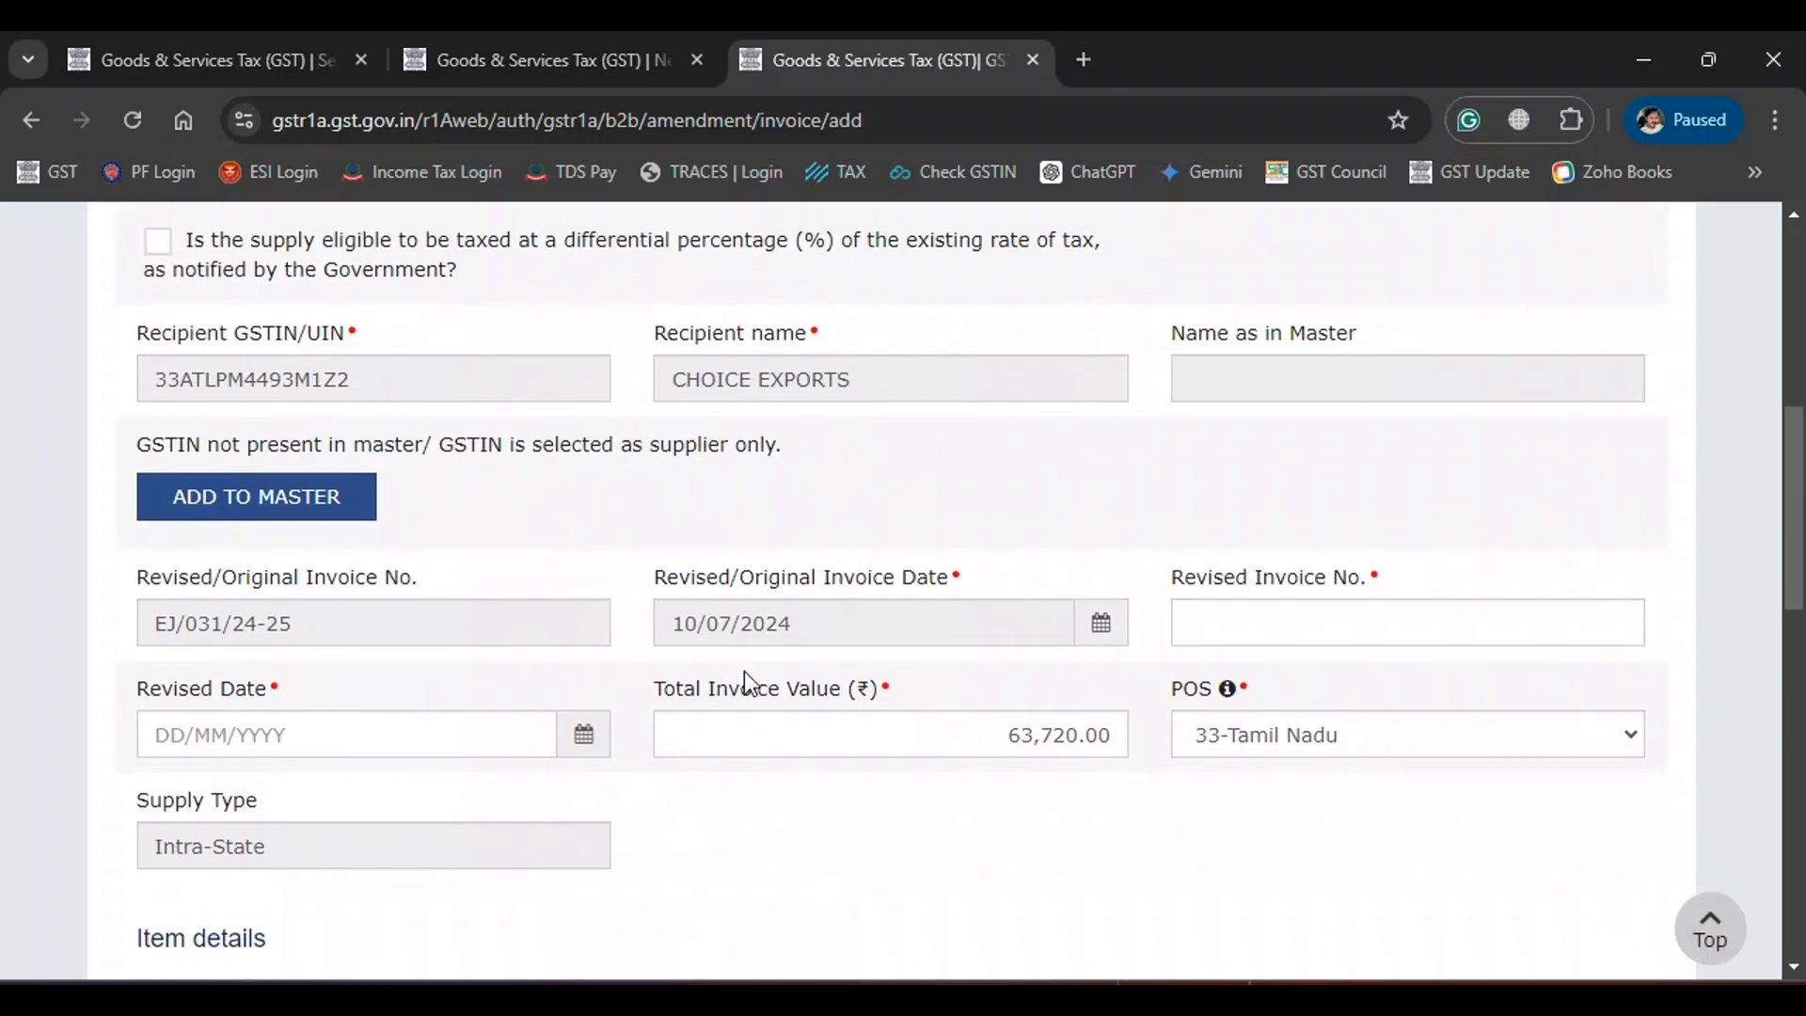
Review the invoice amendment form, including the recipient, revised invoice number and date, total invoice value, and 18% item details.
scroll(743, 669, "down", 10)
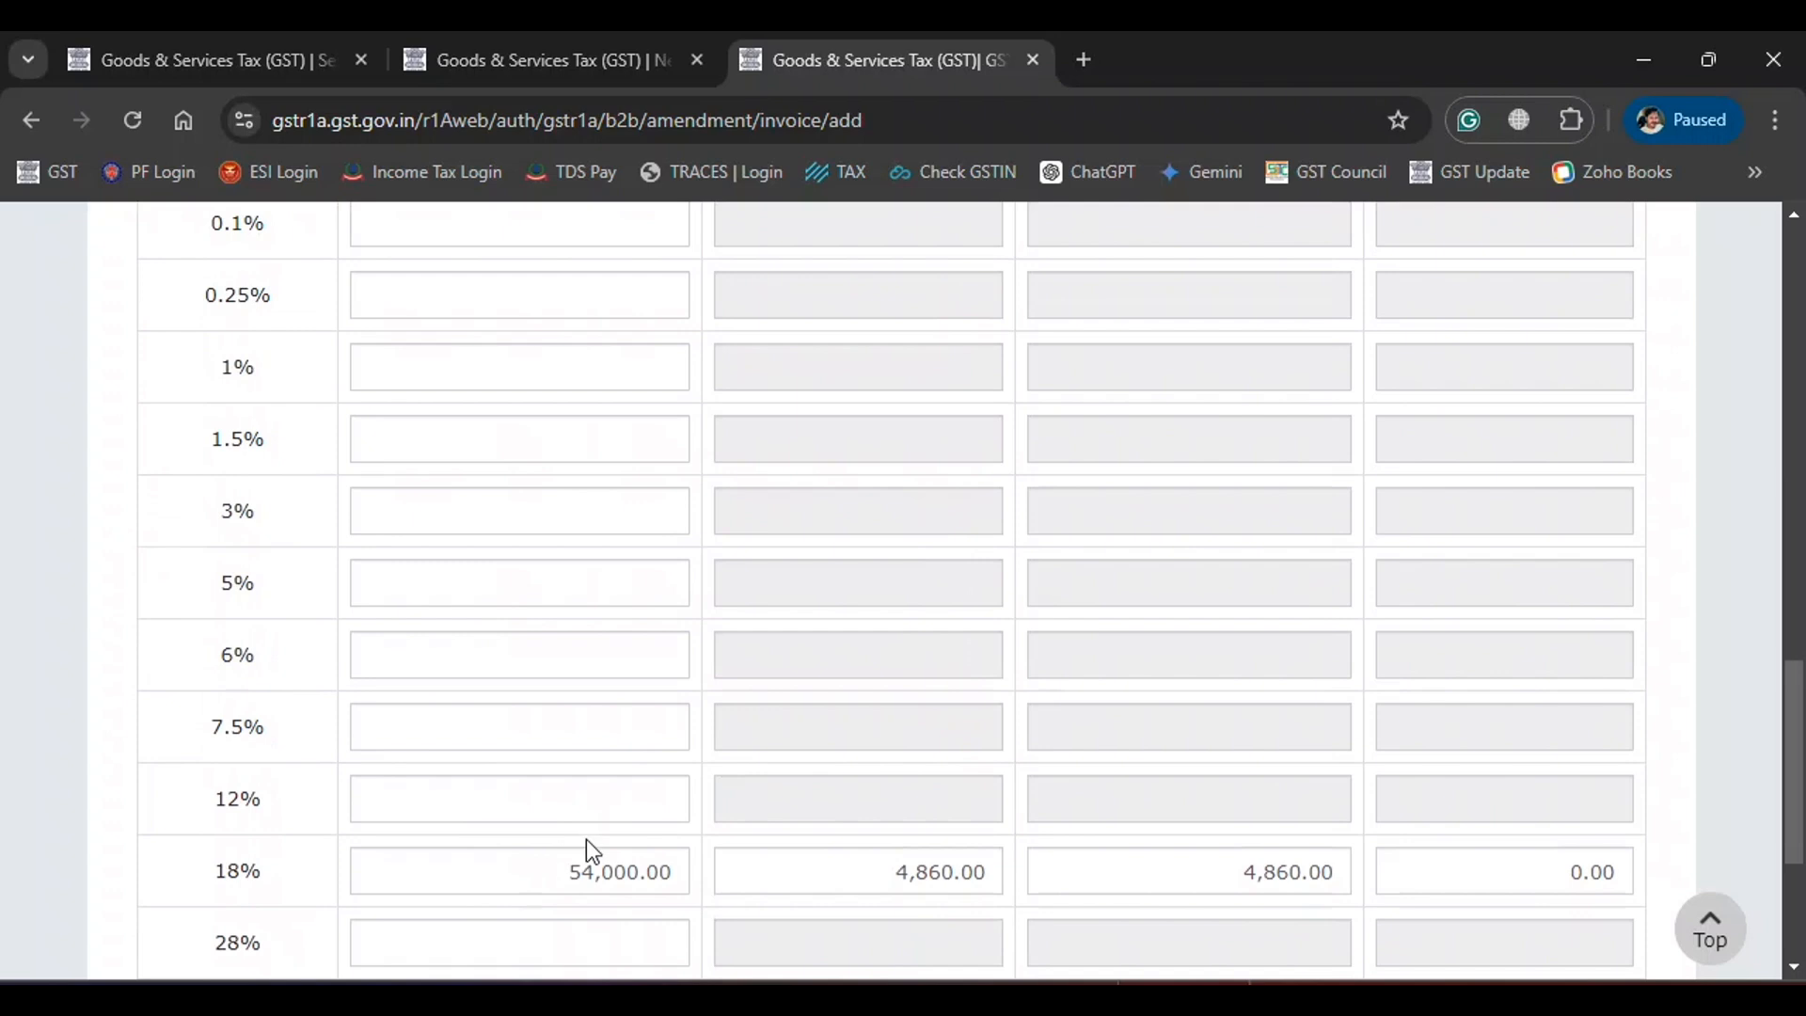
scroll(657, 890, "up", 10)
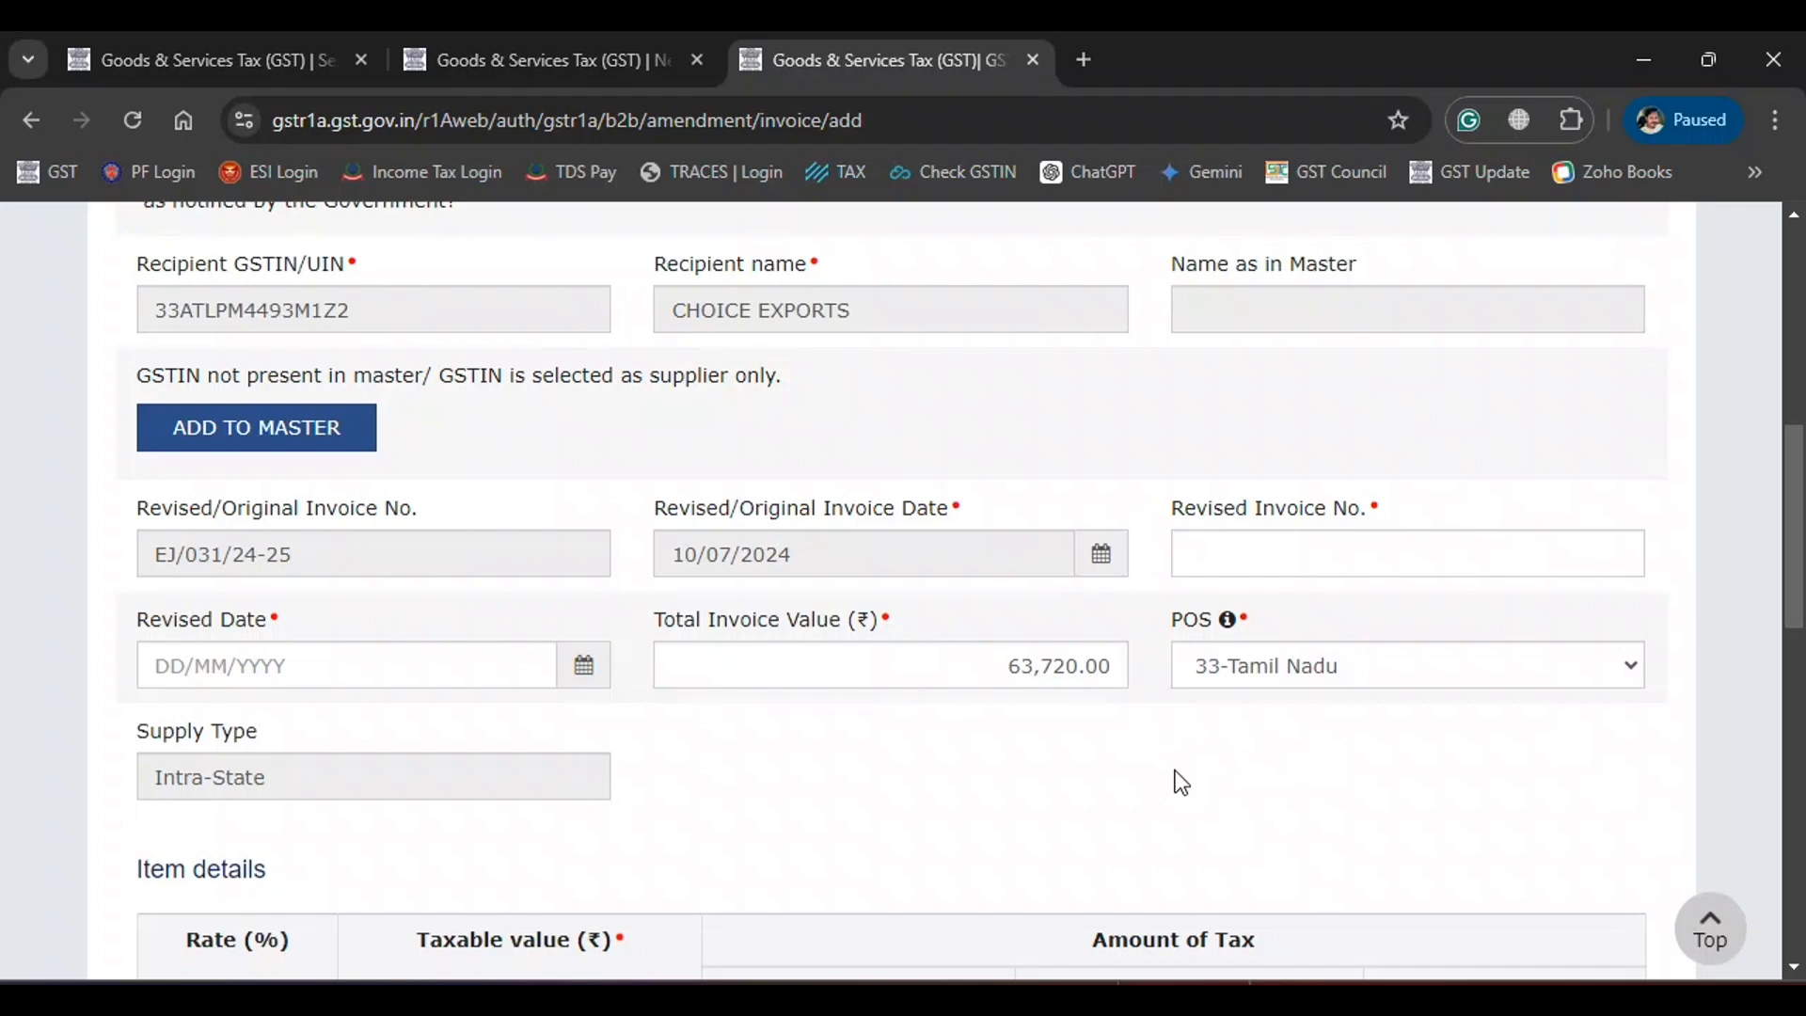
scroll(1176, 777, "down", 6)
scroll(428, 758, "down", 3)
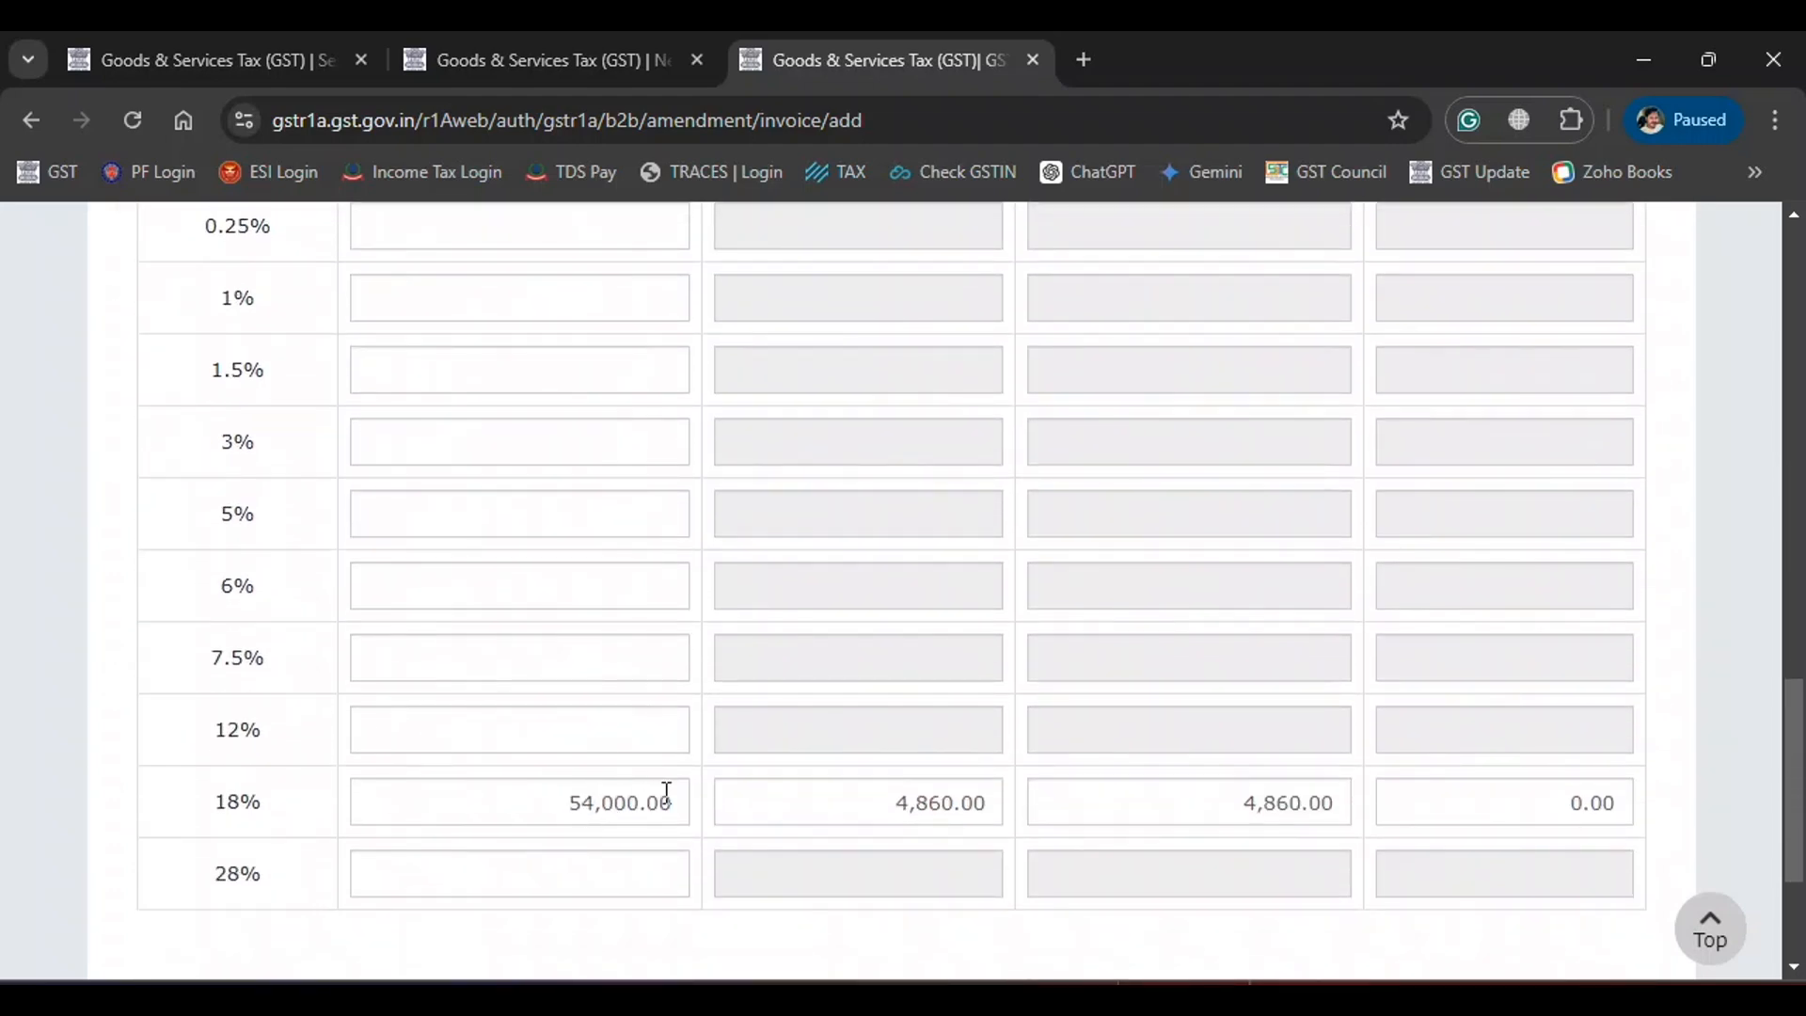
scroll(701, 769, "up", 6)
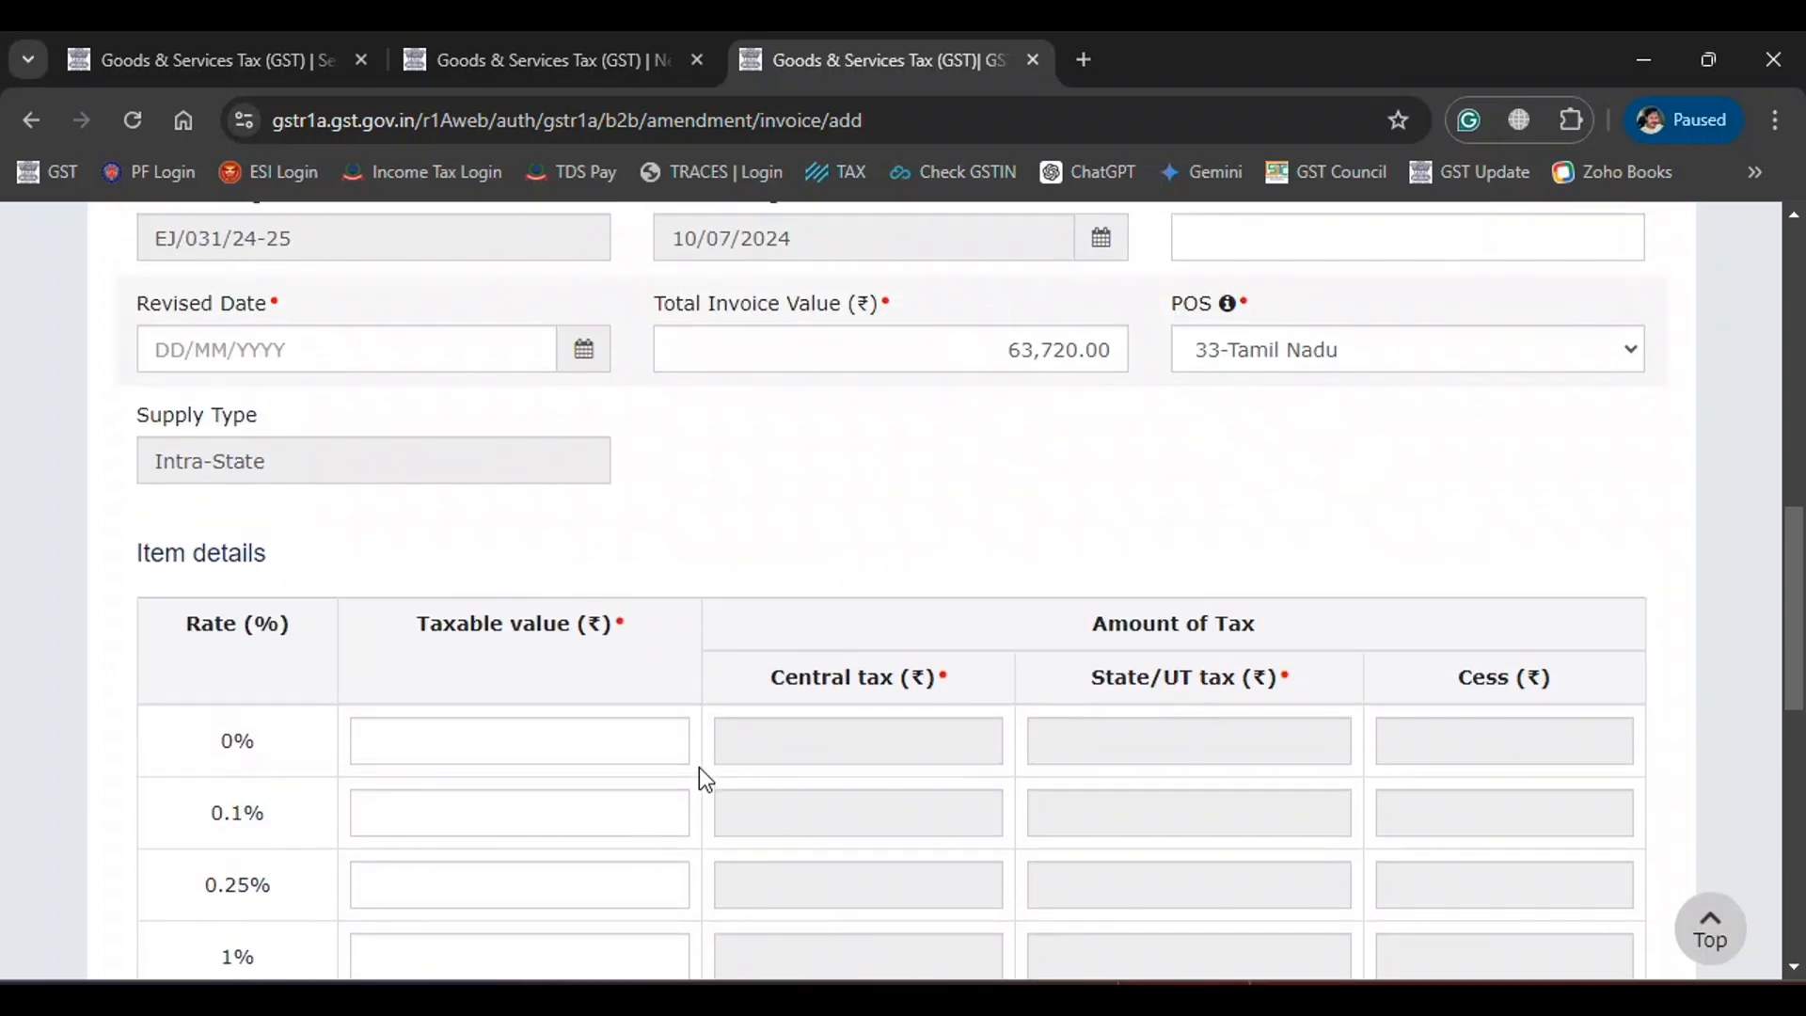
scroll(698, 766, "up", 5)
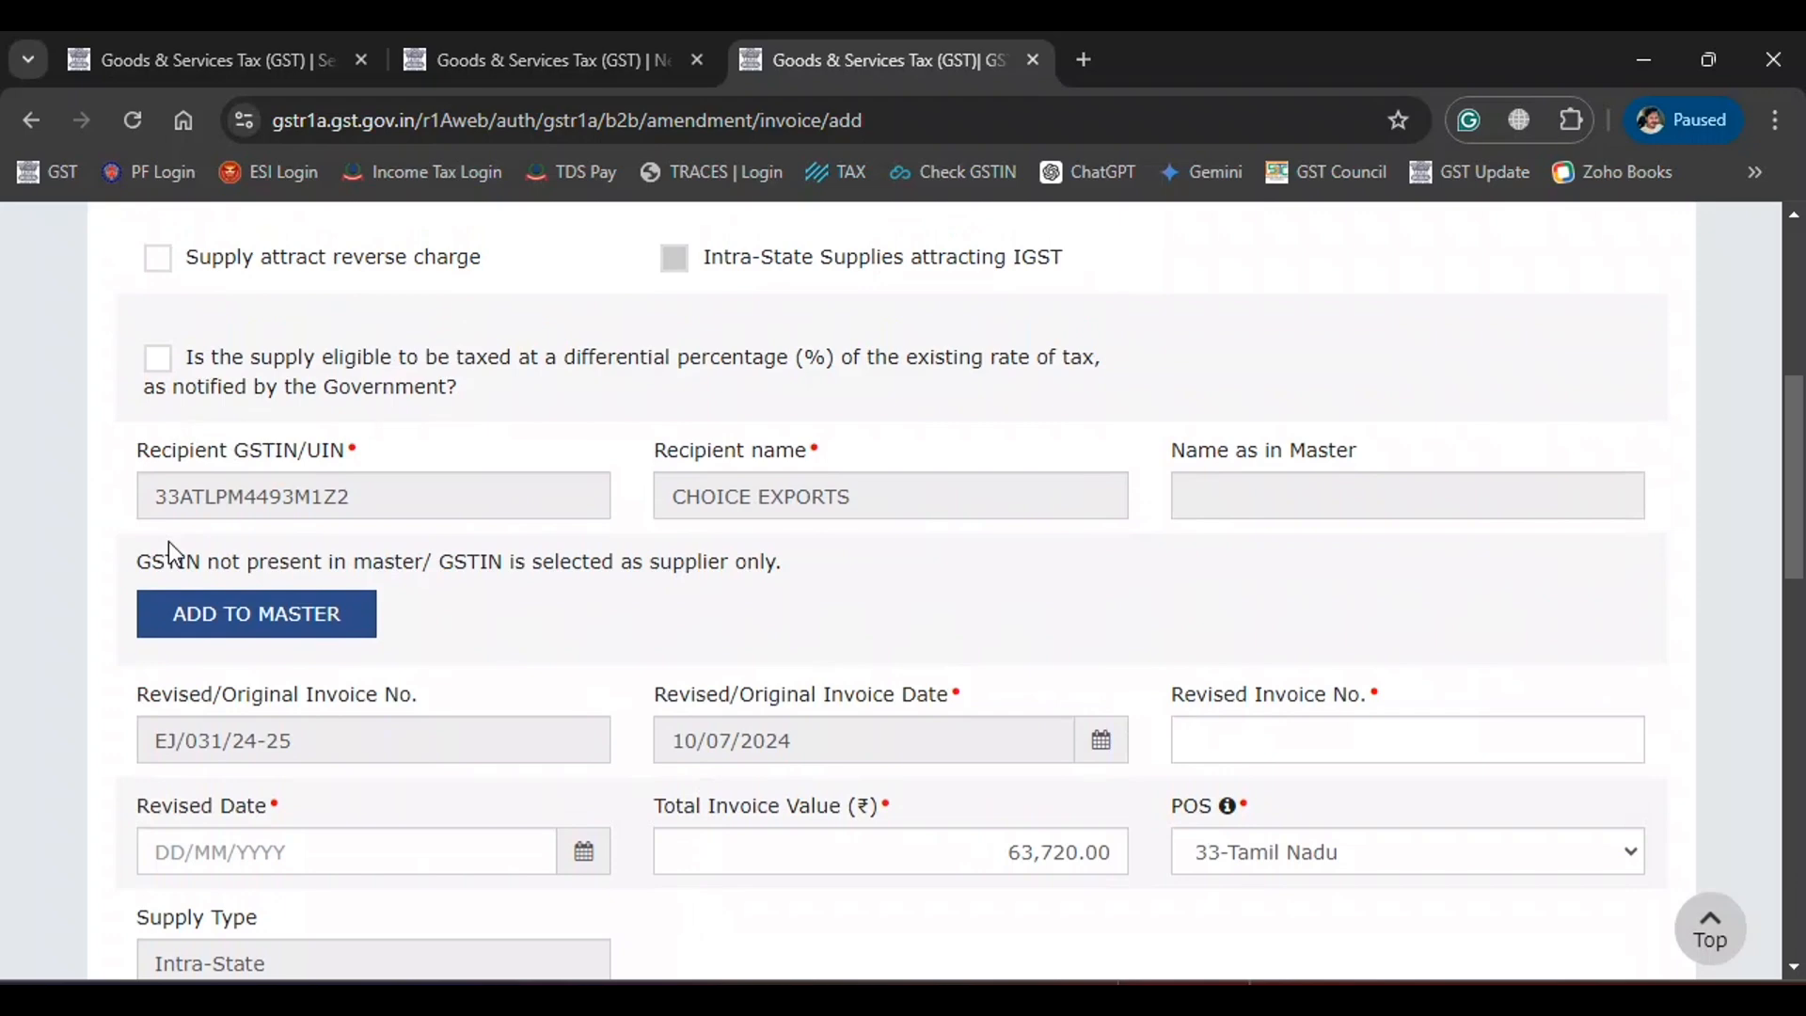
scroll(167, 540, "down", 15)
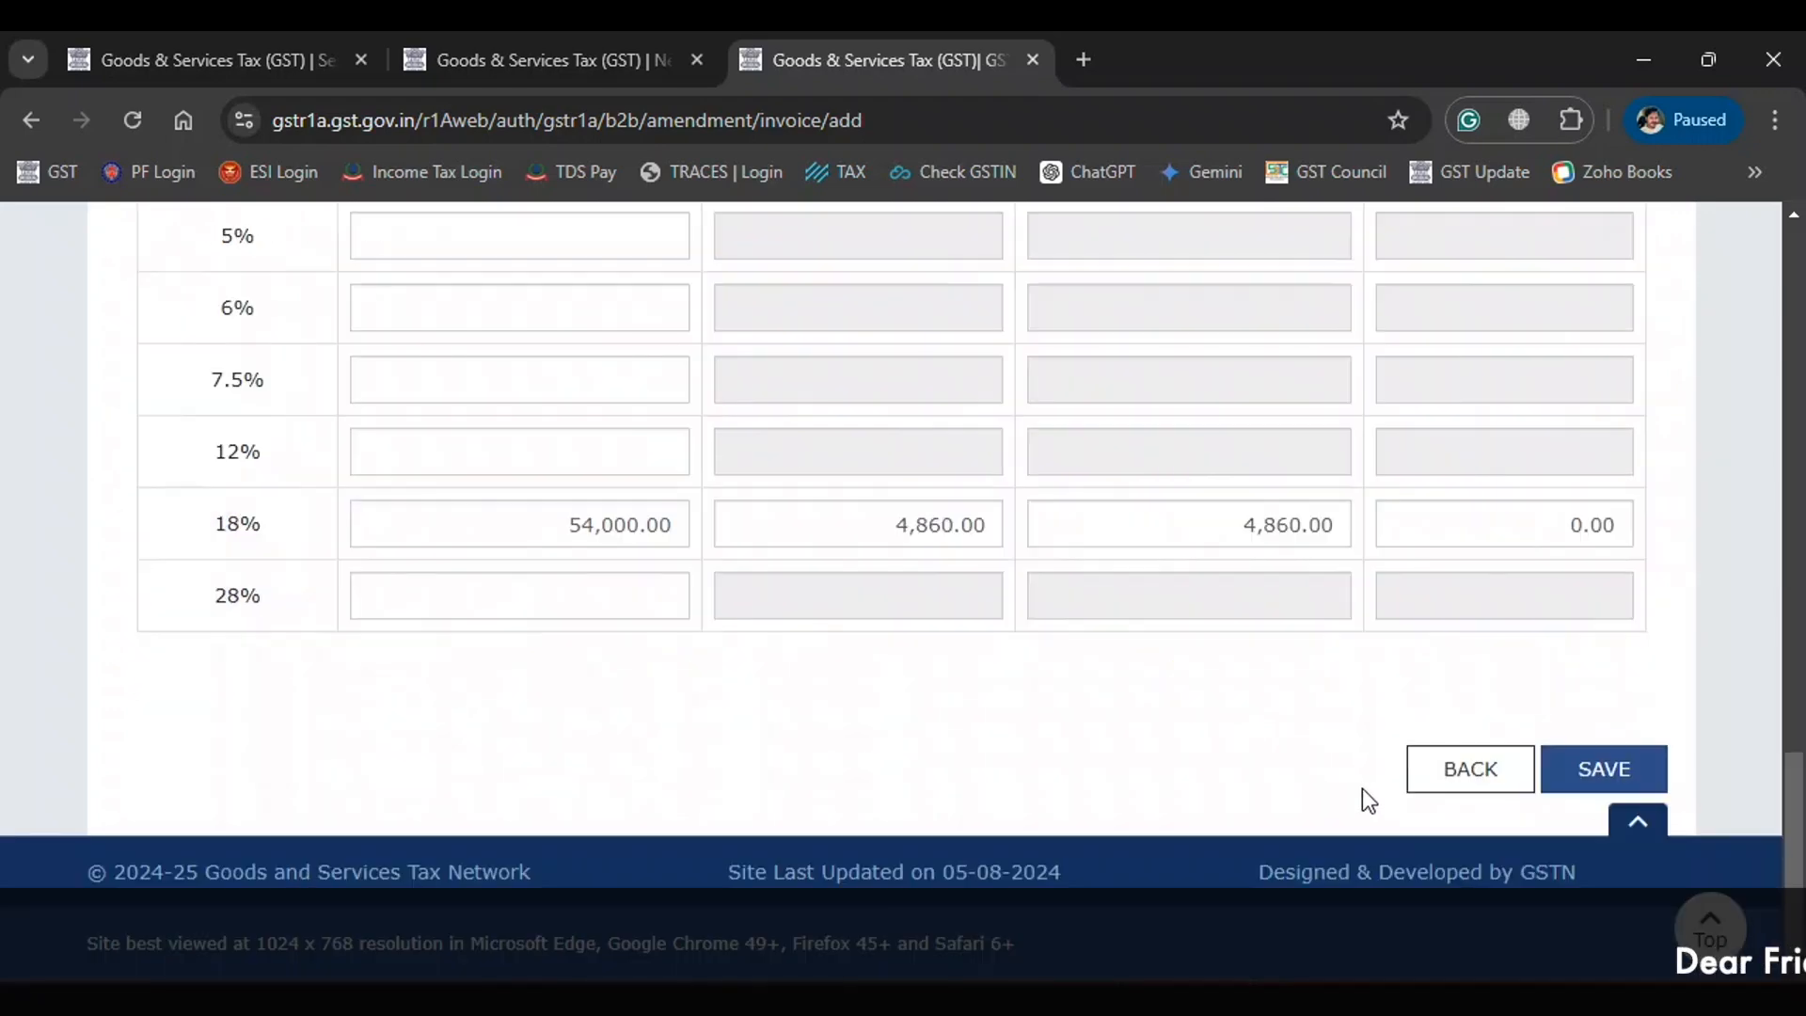
Leave the invoice amendment form without saving and return from 9A - Amended B2B Invoices to the GSTR-1A record sections.
left_click(1437, 776)
scroll(1392, 714, "down", 3)
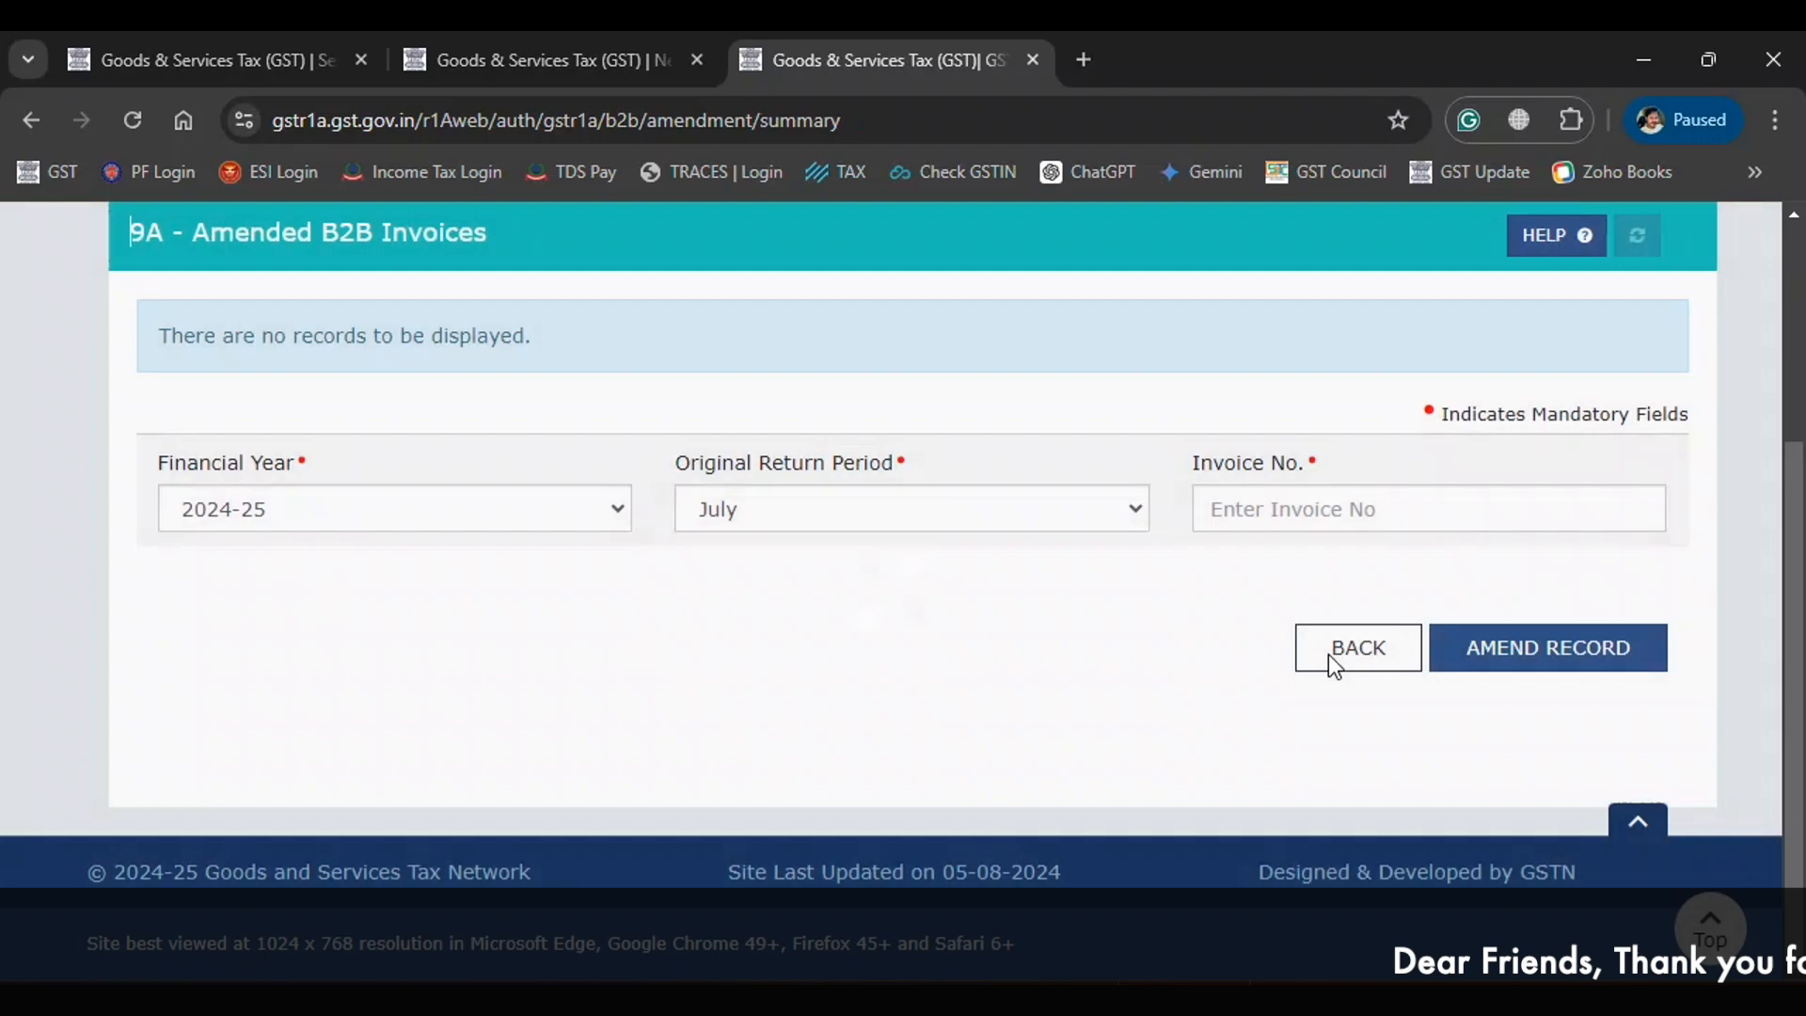
left_click(1328, 653)
Open 4A, 4B, 6B, 6C - B2B, SEZ, DE Invoices, start adding a record and review the blank invoice form.
scroll(1328, 653, "down", 5)
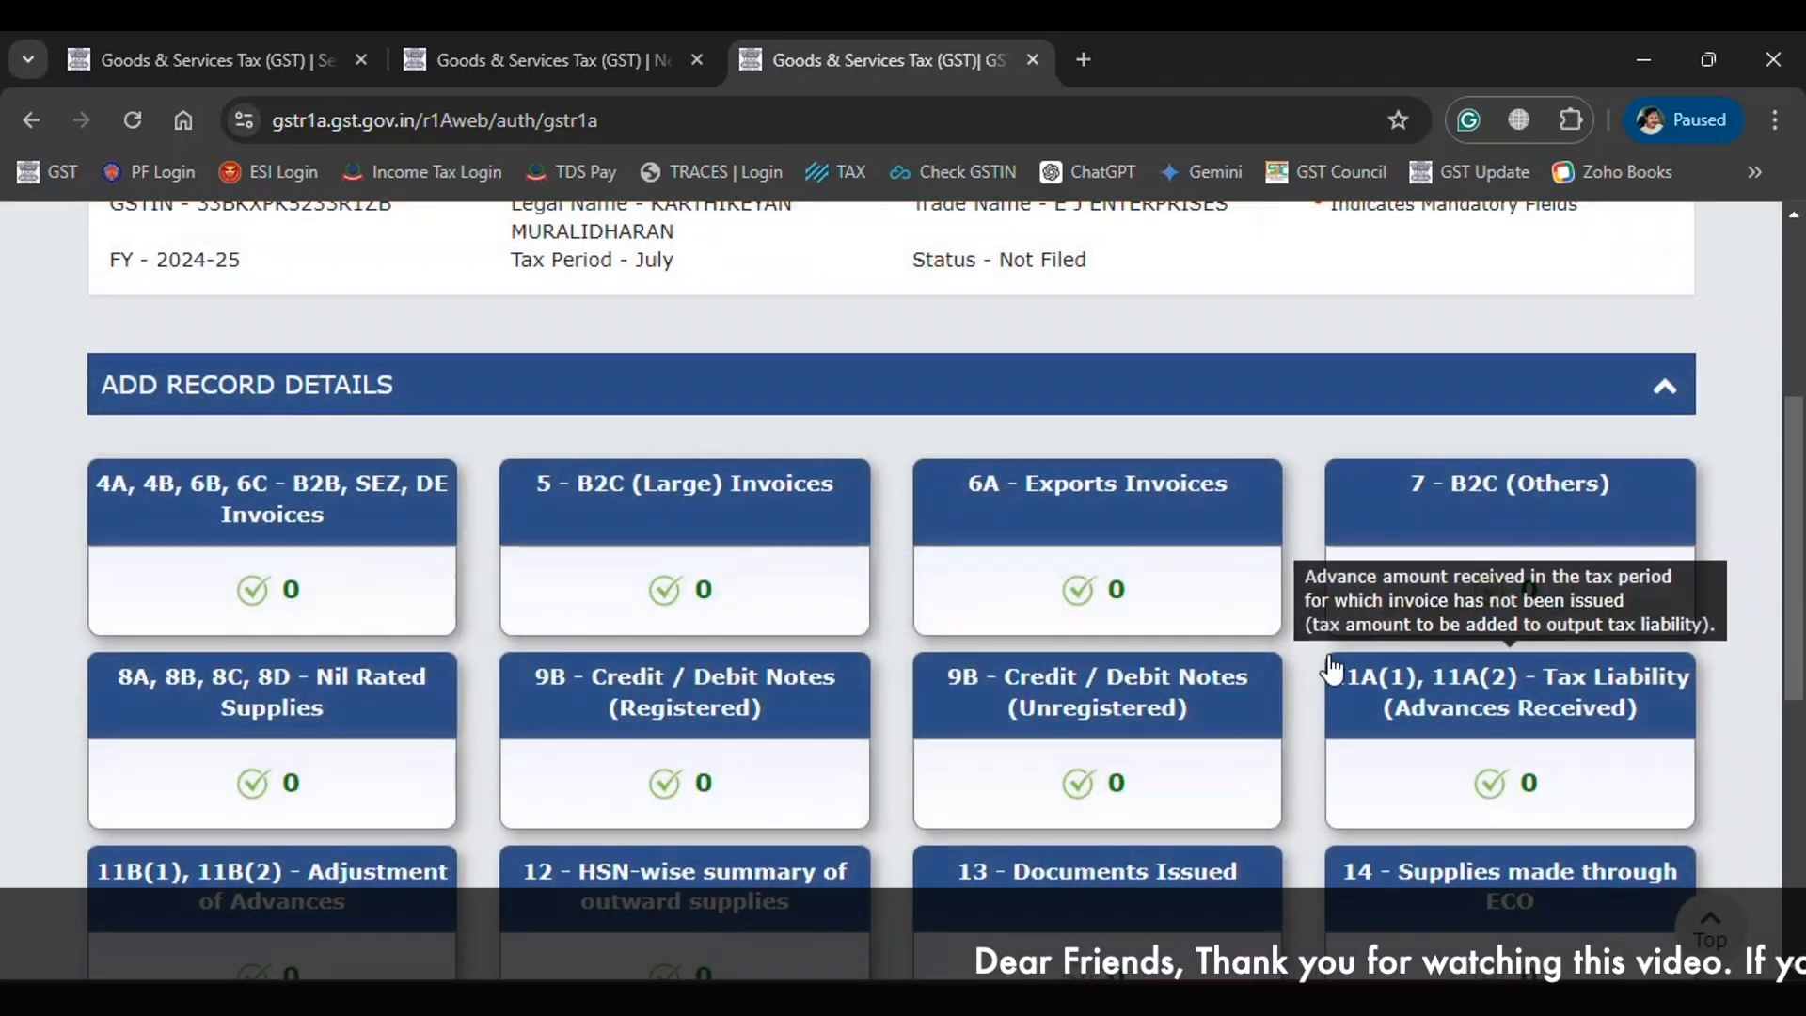
left_click(282, 576)
scroll(900, 718, "down", 3)
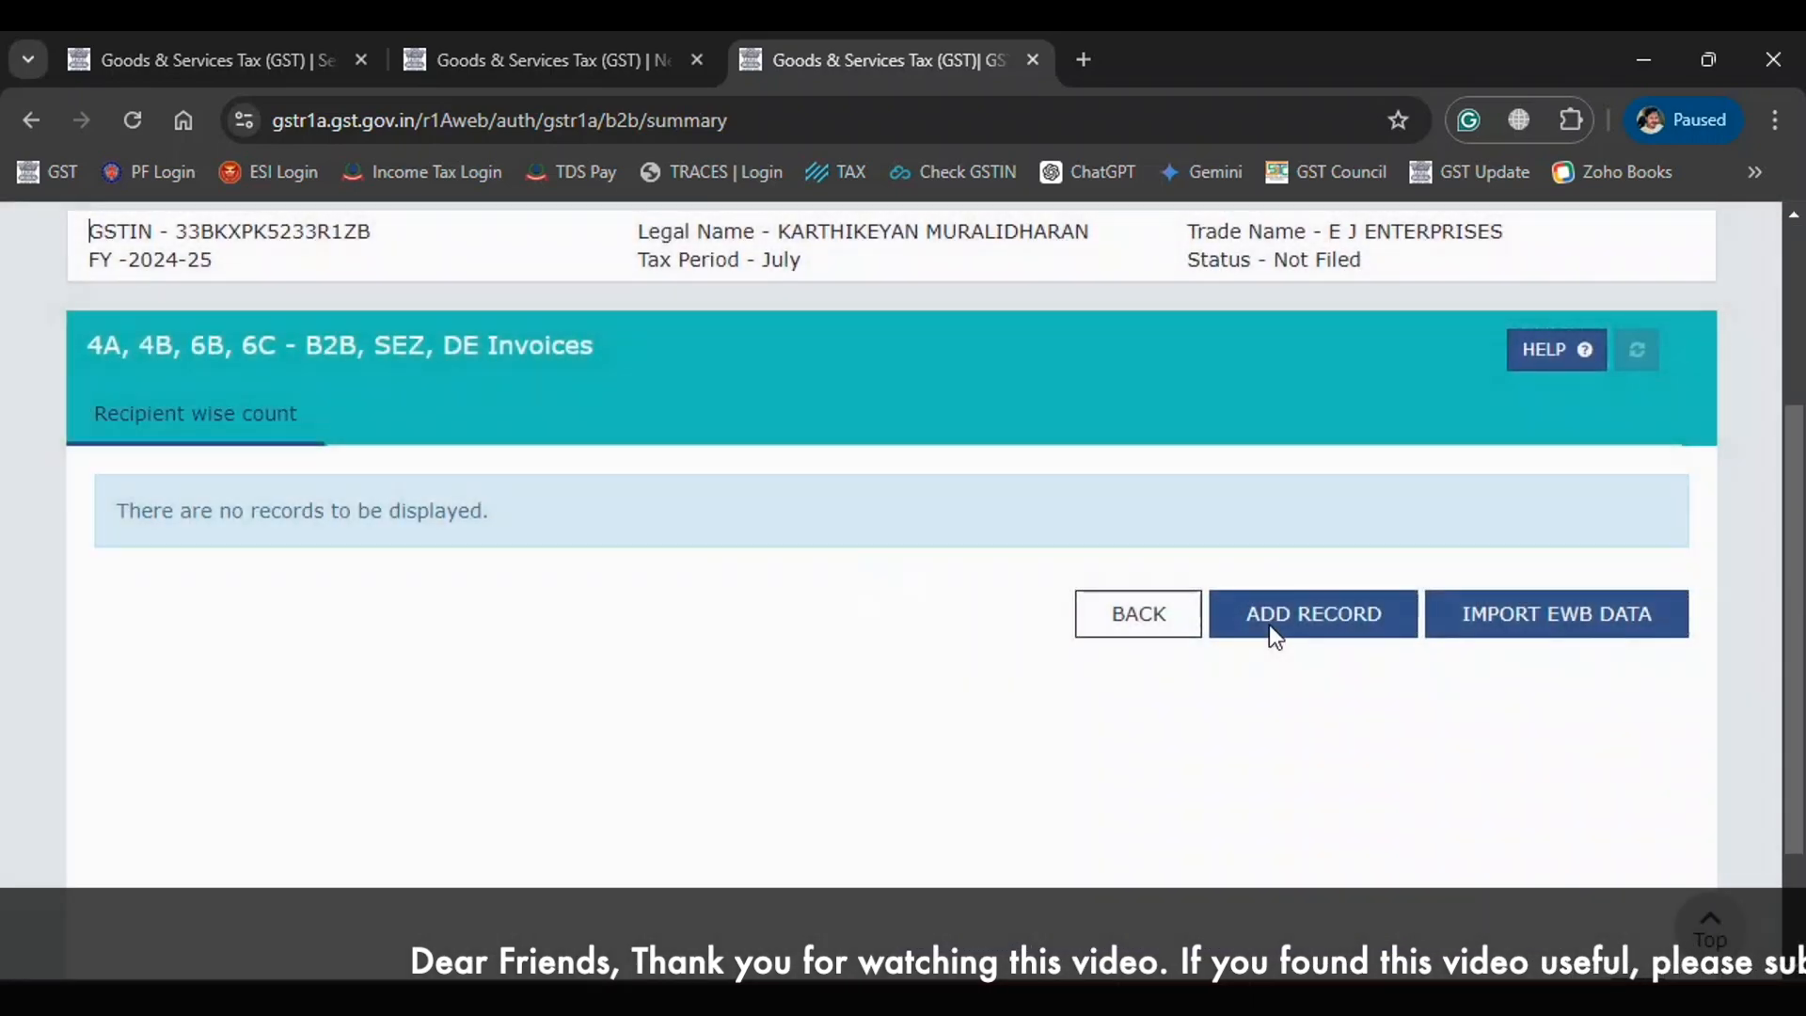
left_click(1268, 624)
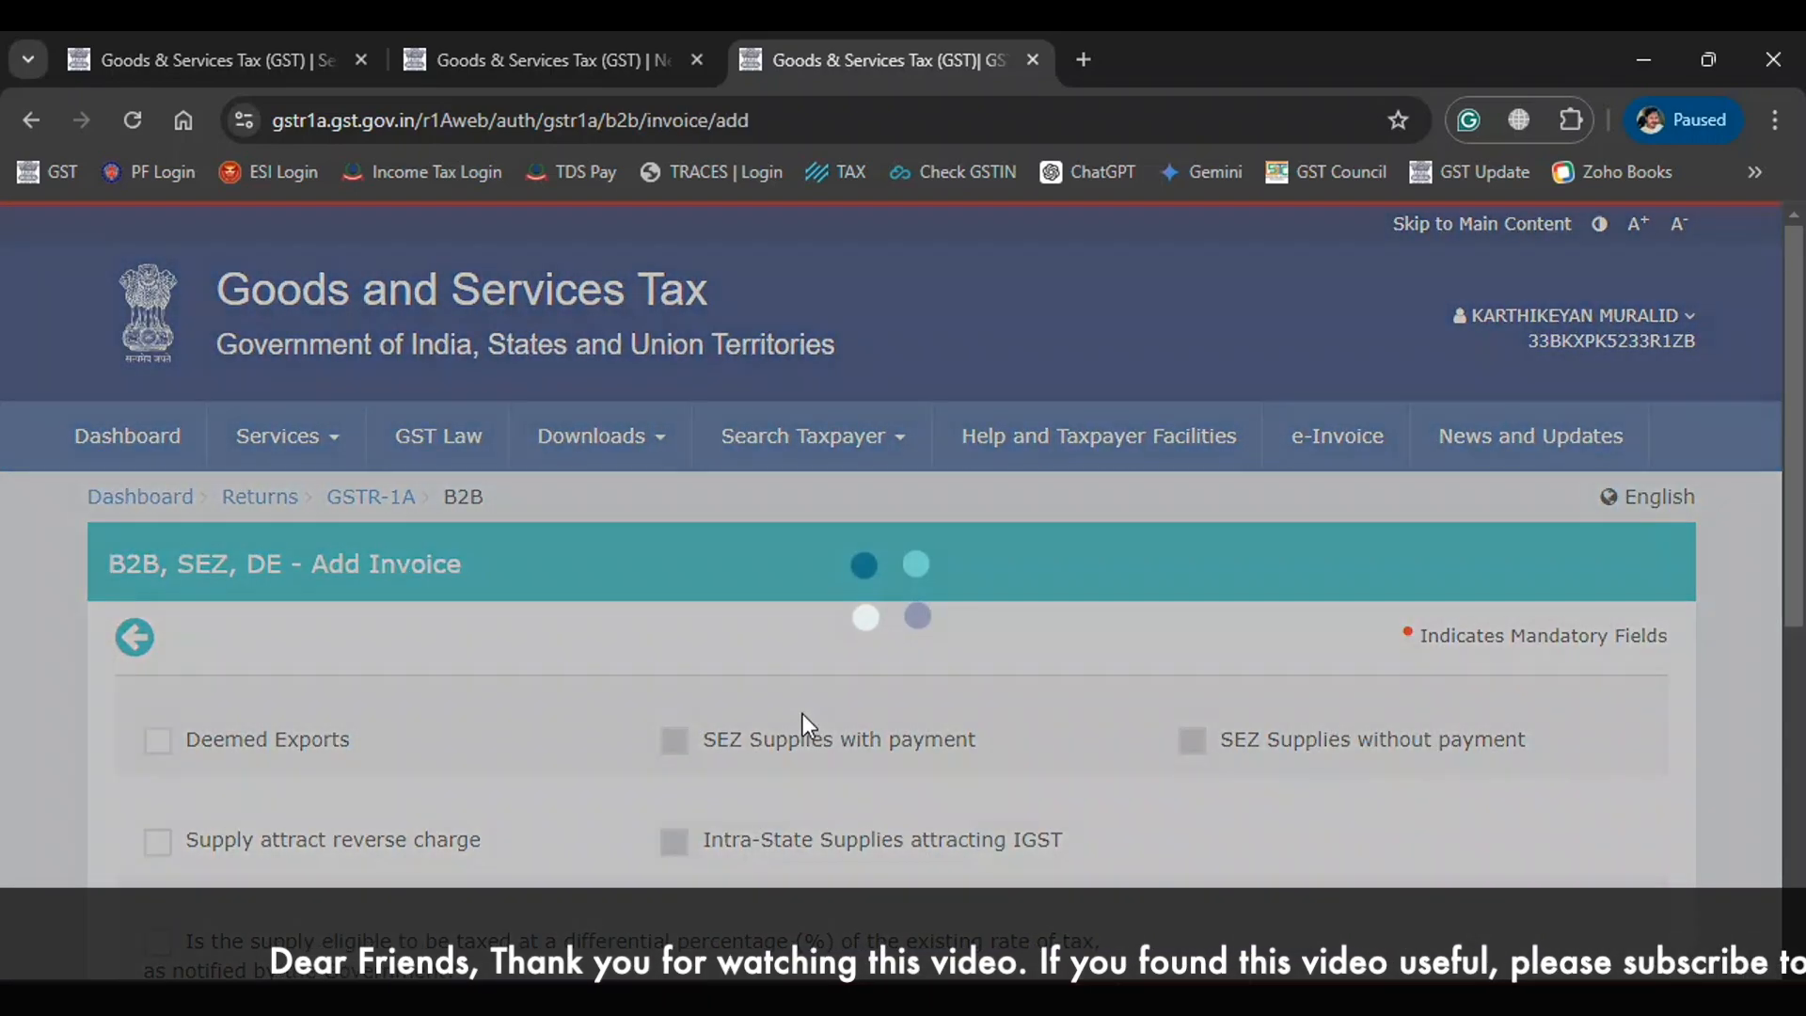
scroll(803, 713, "down", 5)
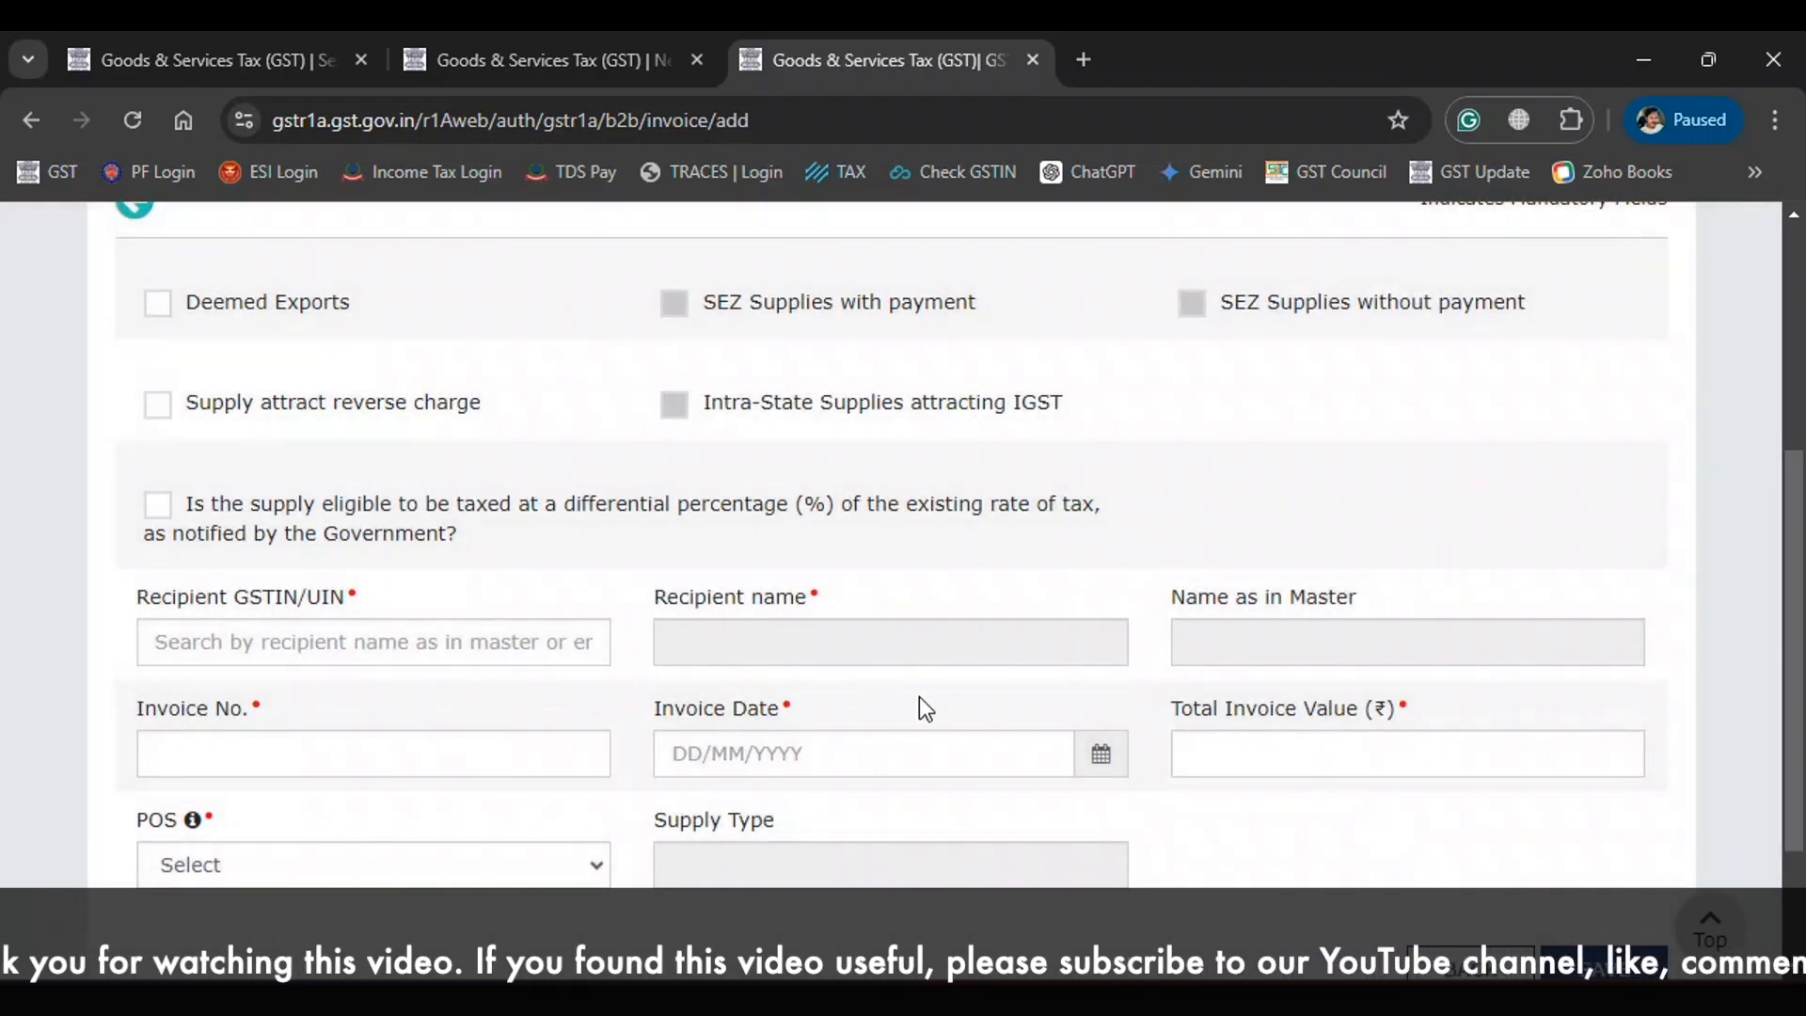
scroll(997, 812, "down", 3)
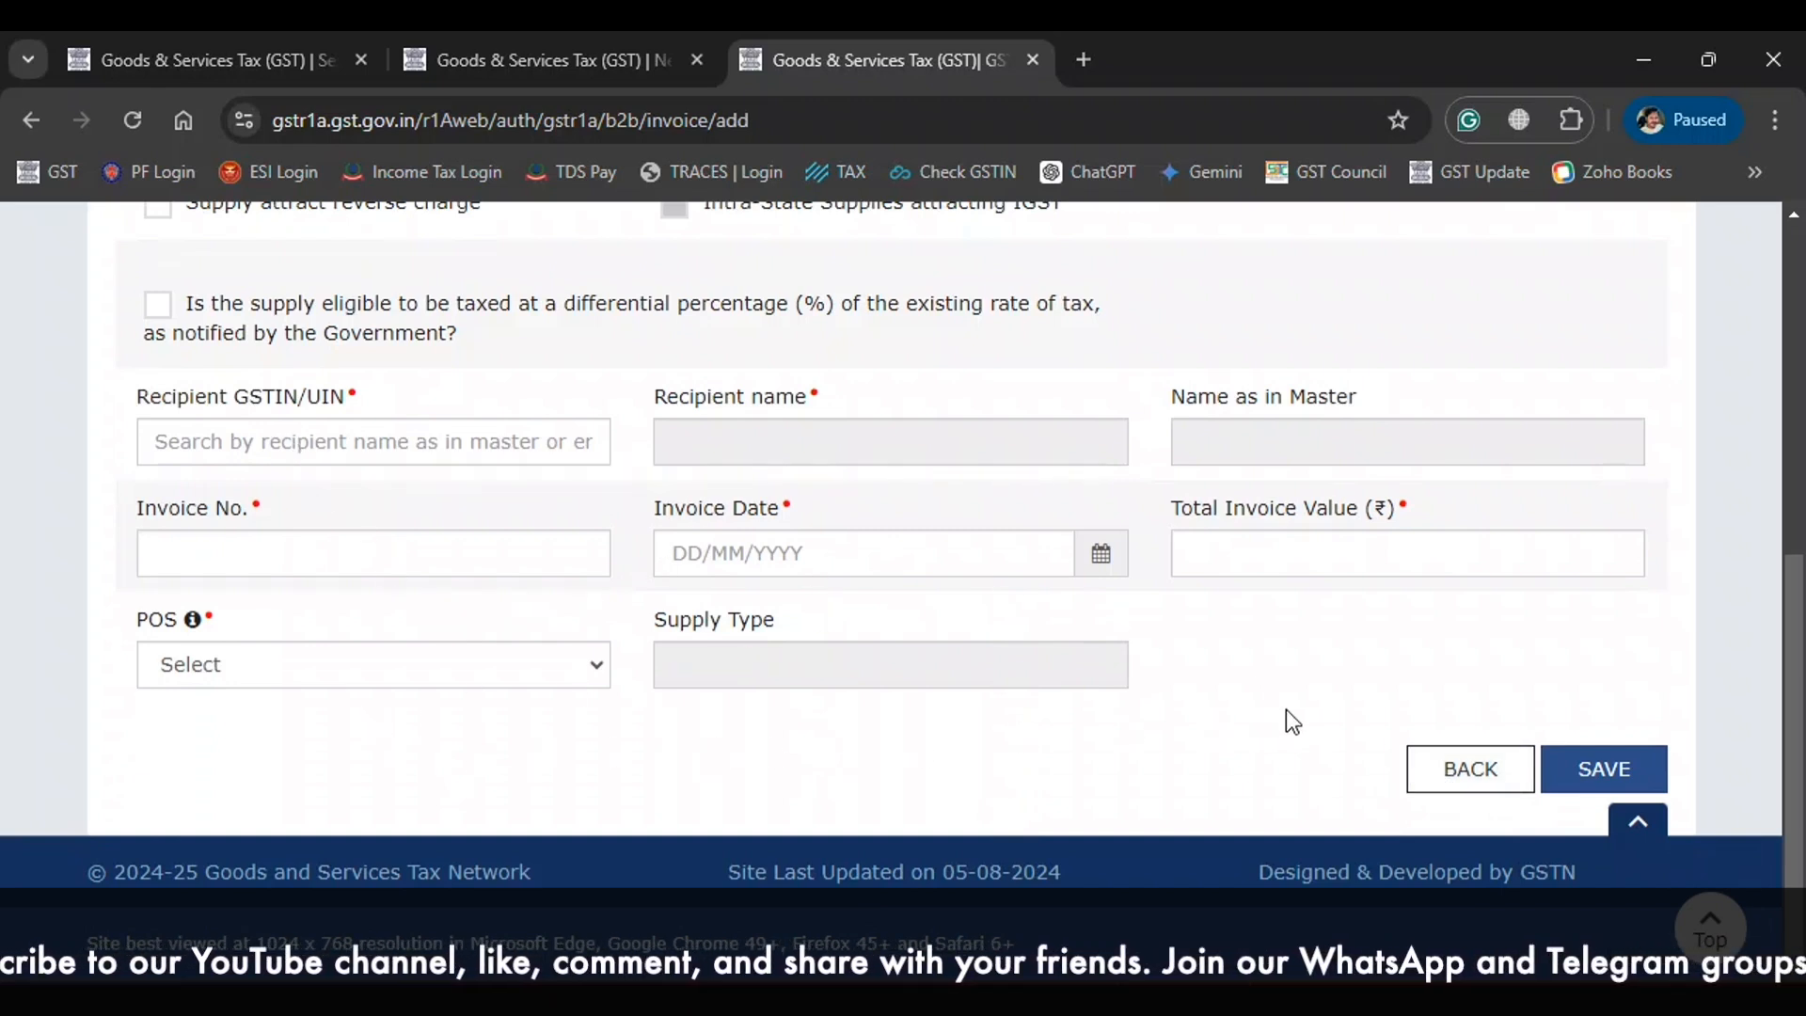
Leave the blank invoice form without saving and back out of GSTR-1A to the File Returns dashboard.
left_click(1517, 772)
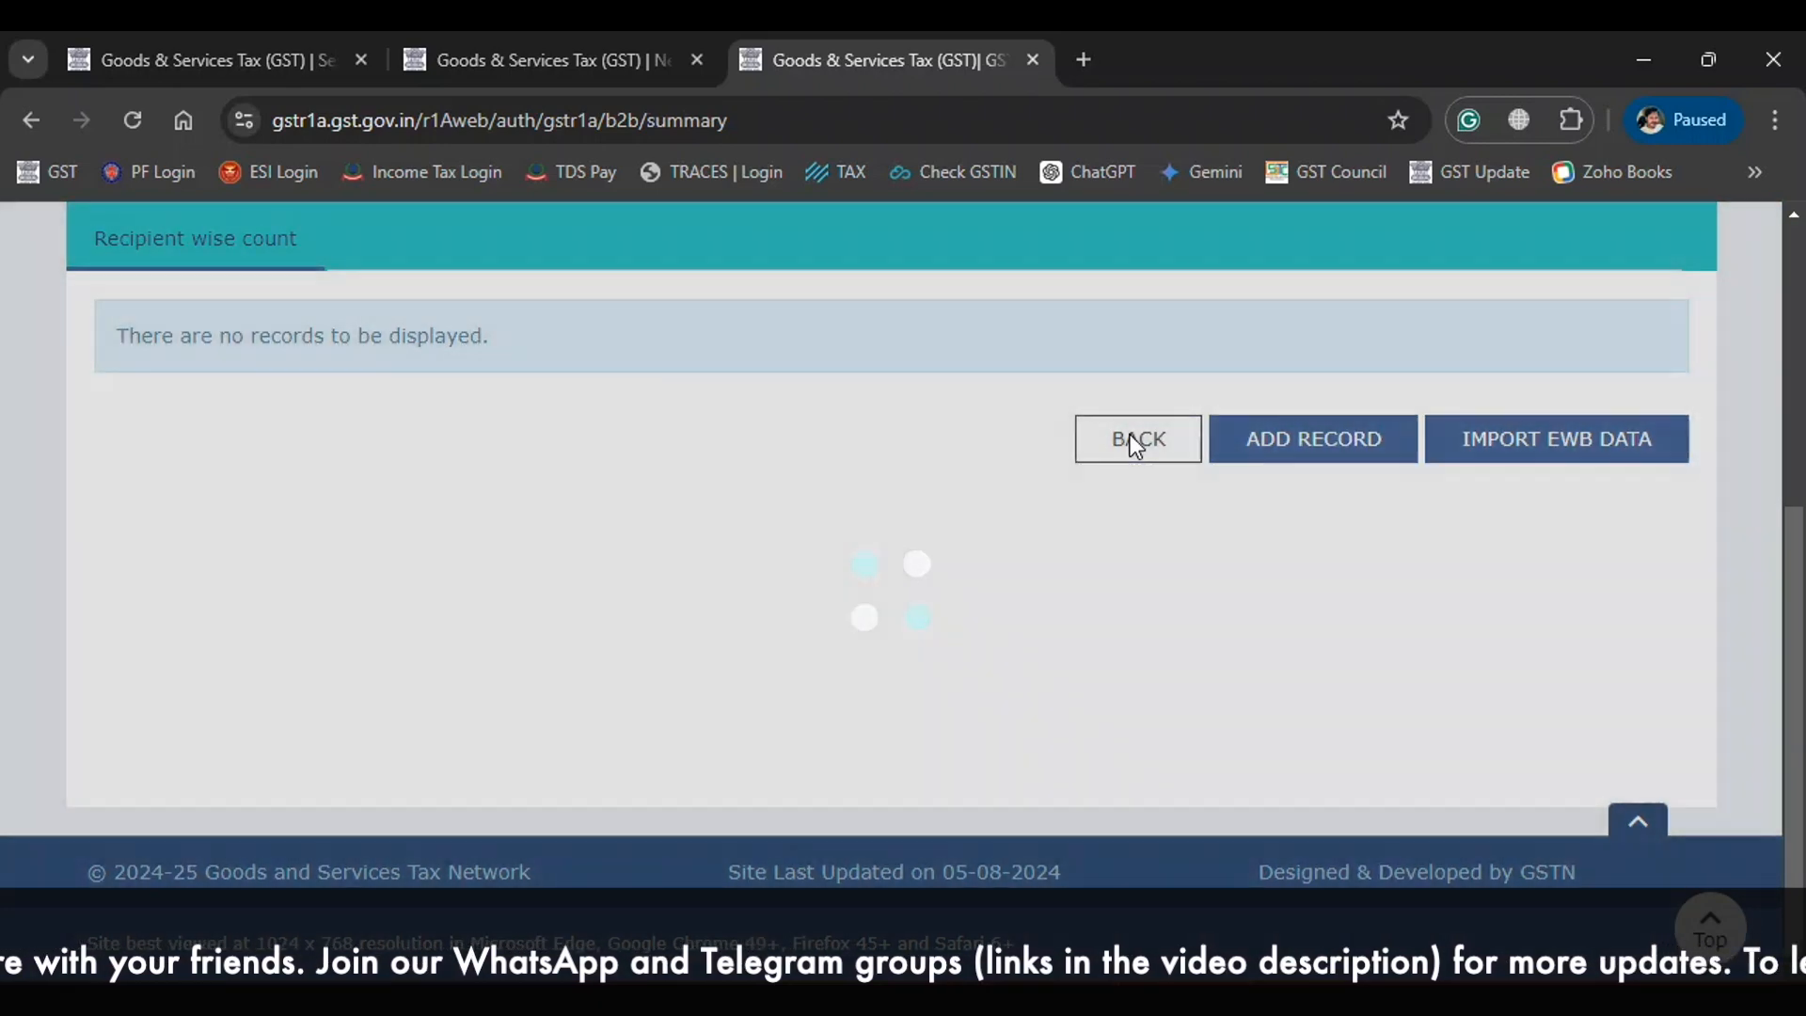
left_click(1131, 438)
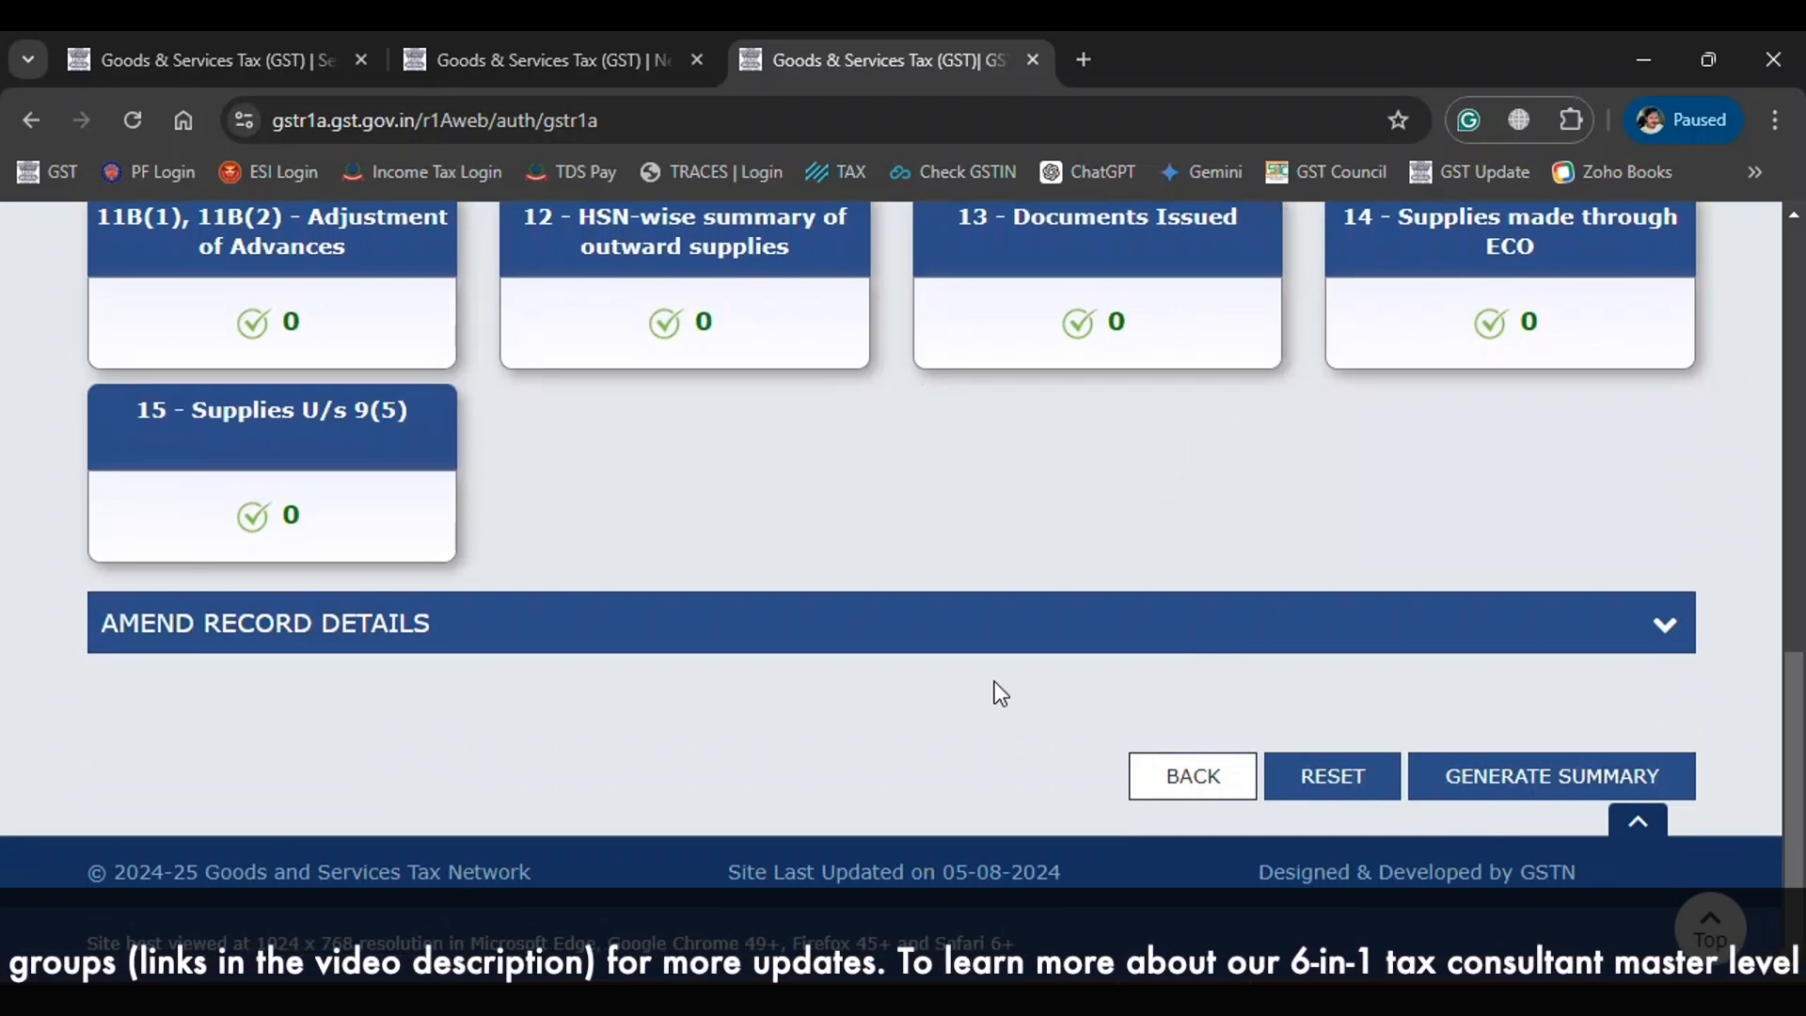
left_click(1150, 777)
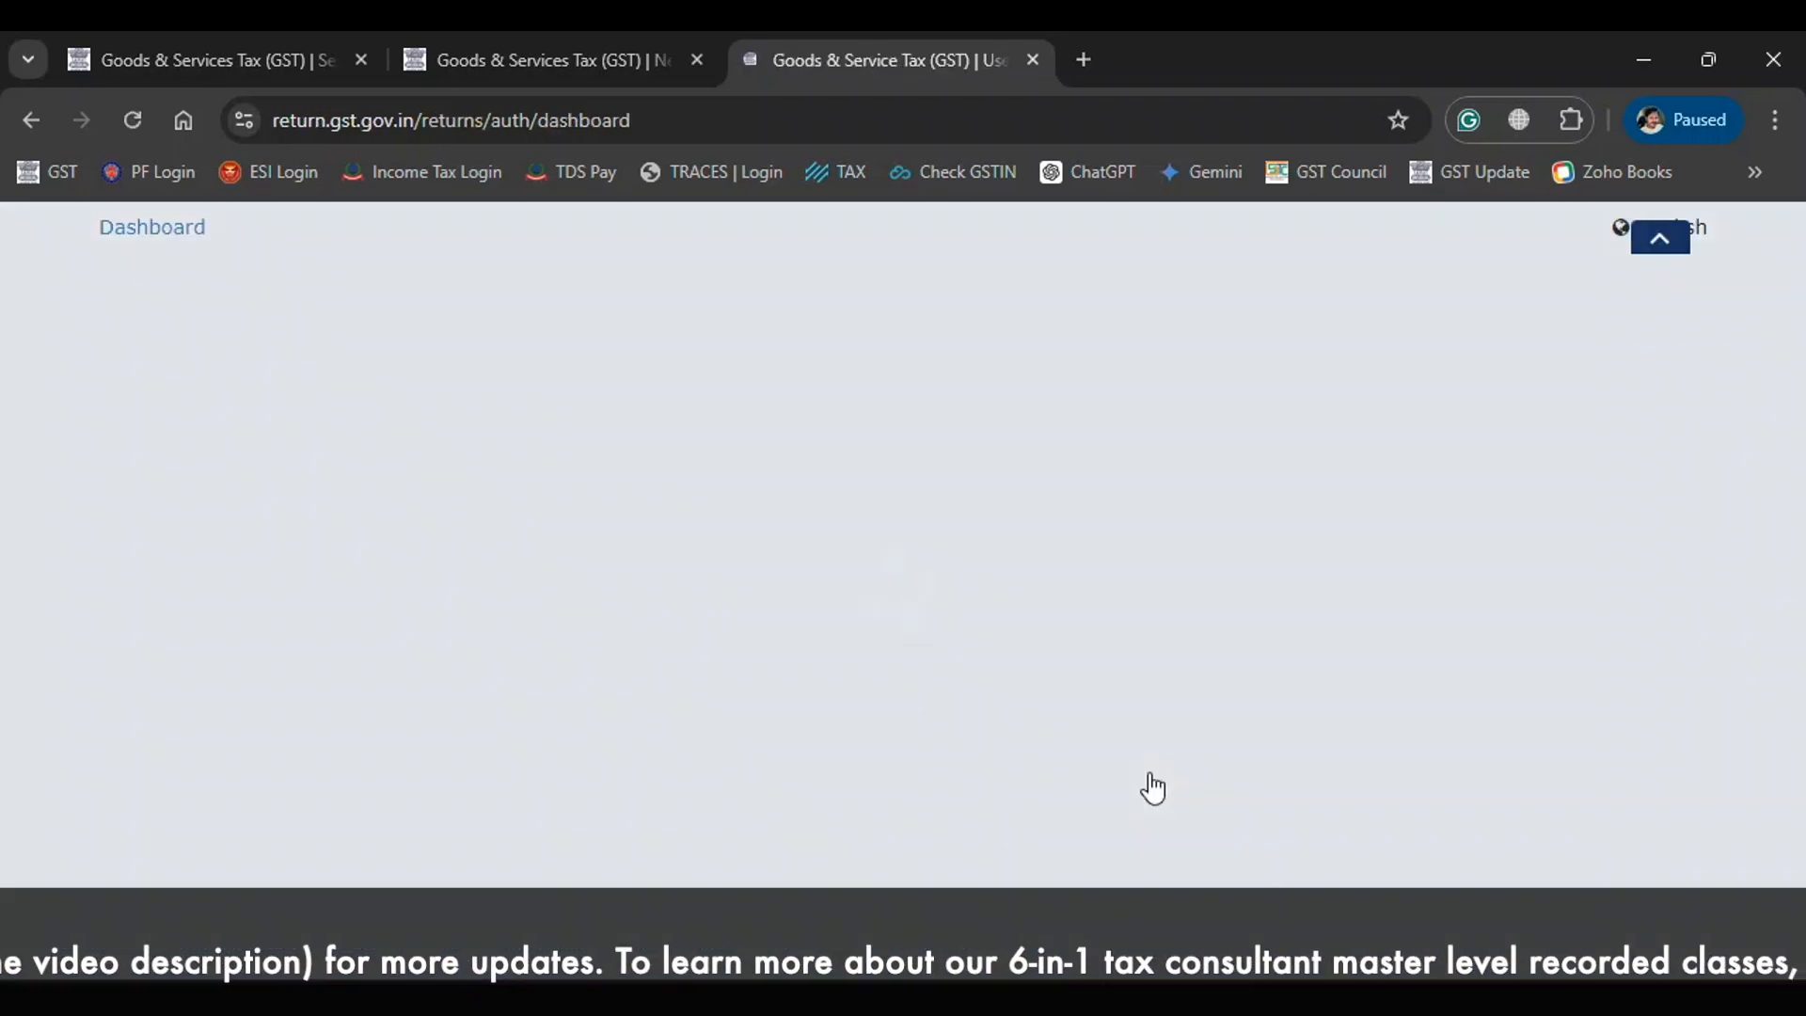
Search returns for July in Quarter 2 of 2024-25 and review the GSTR-1, GSTR-1A and GSTR-3B tiles.
scroll(1081, 602, "down", 3)
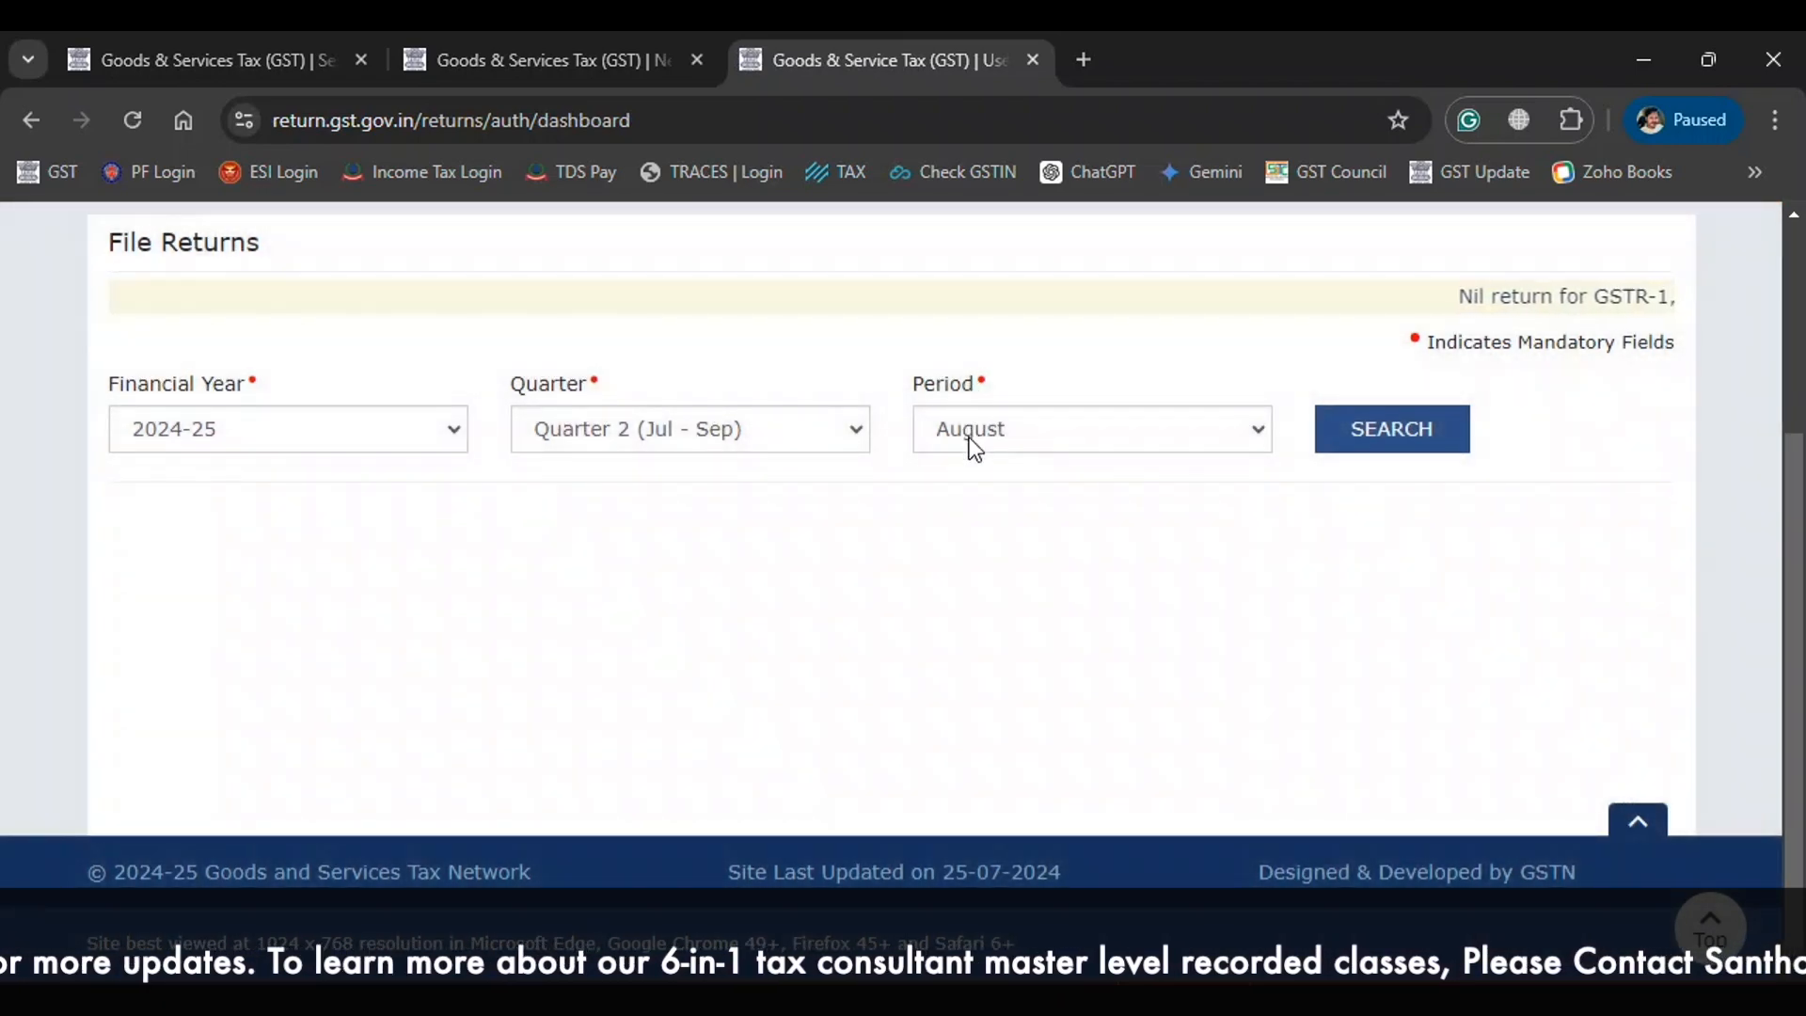
left_click(967, 440)
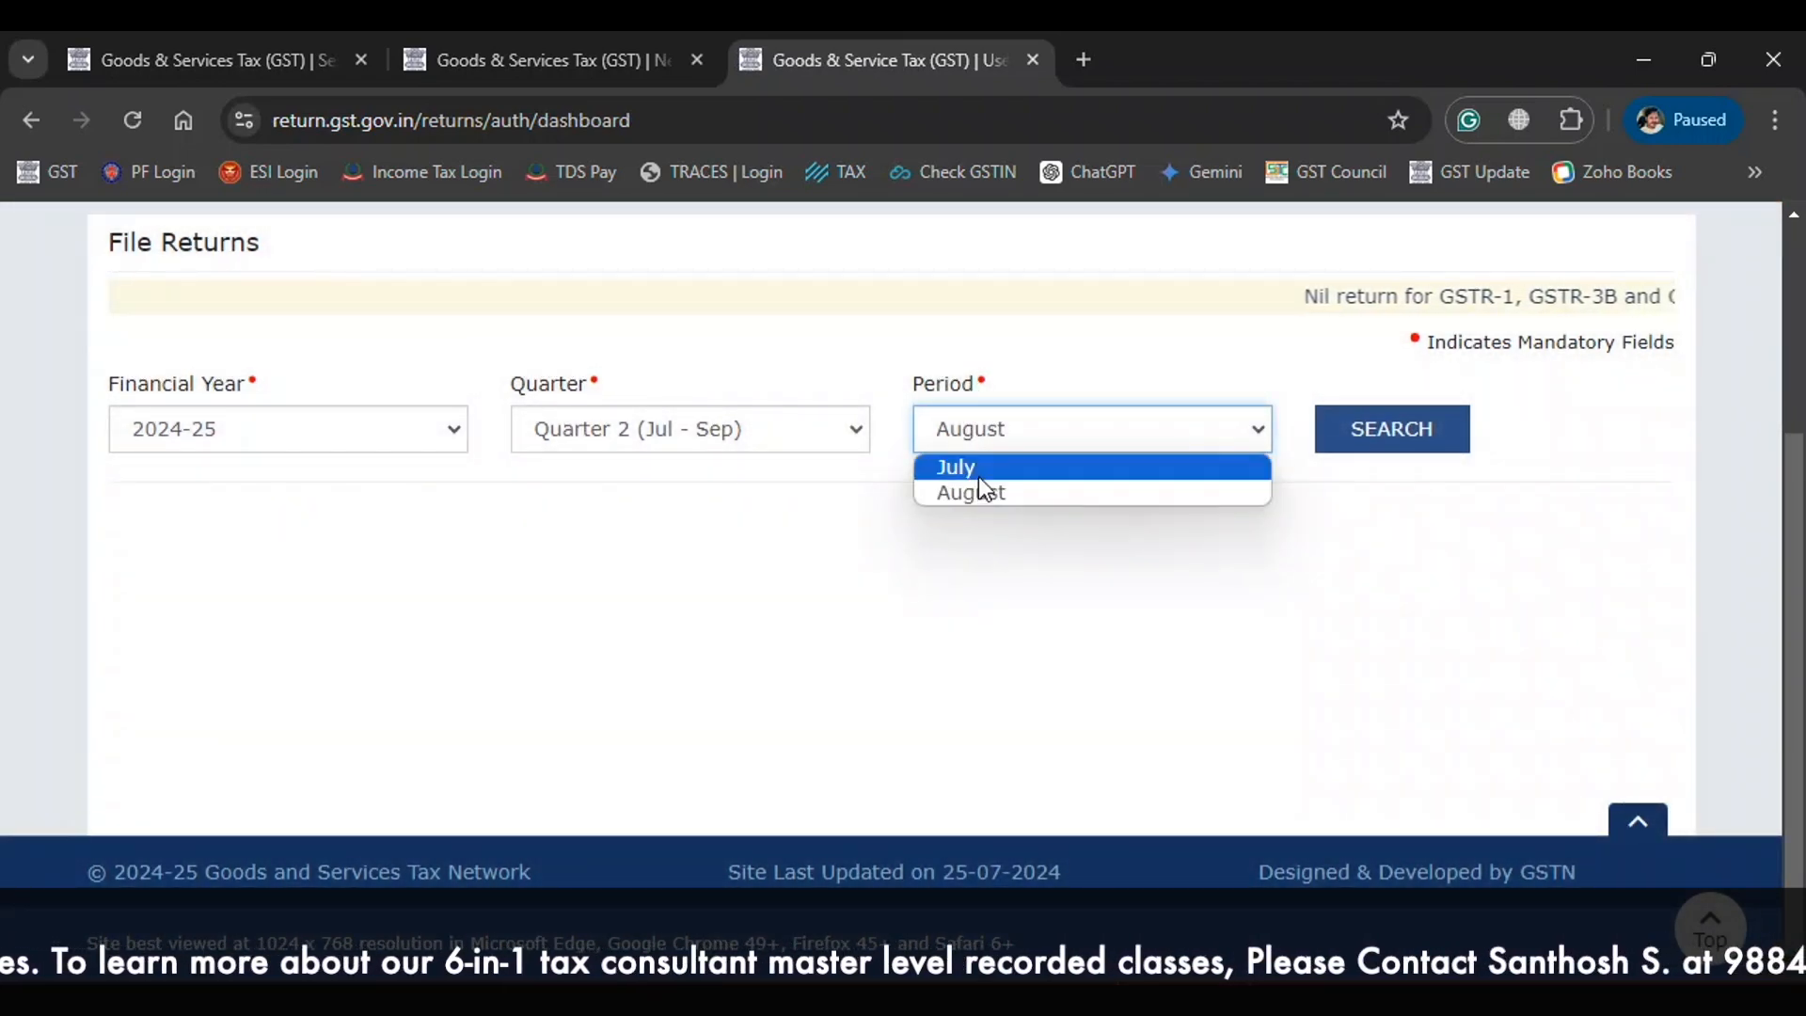
left_click(978, 475)
left_click(1339, 425)
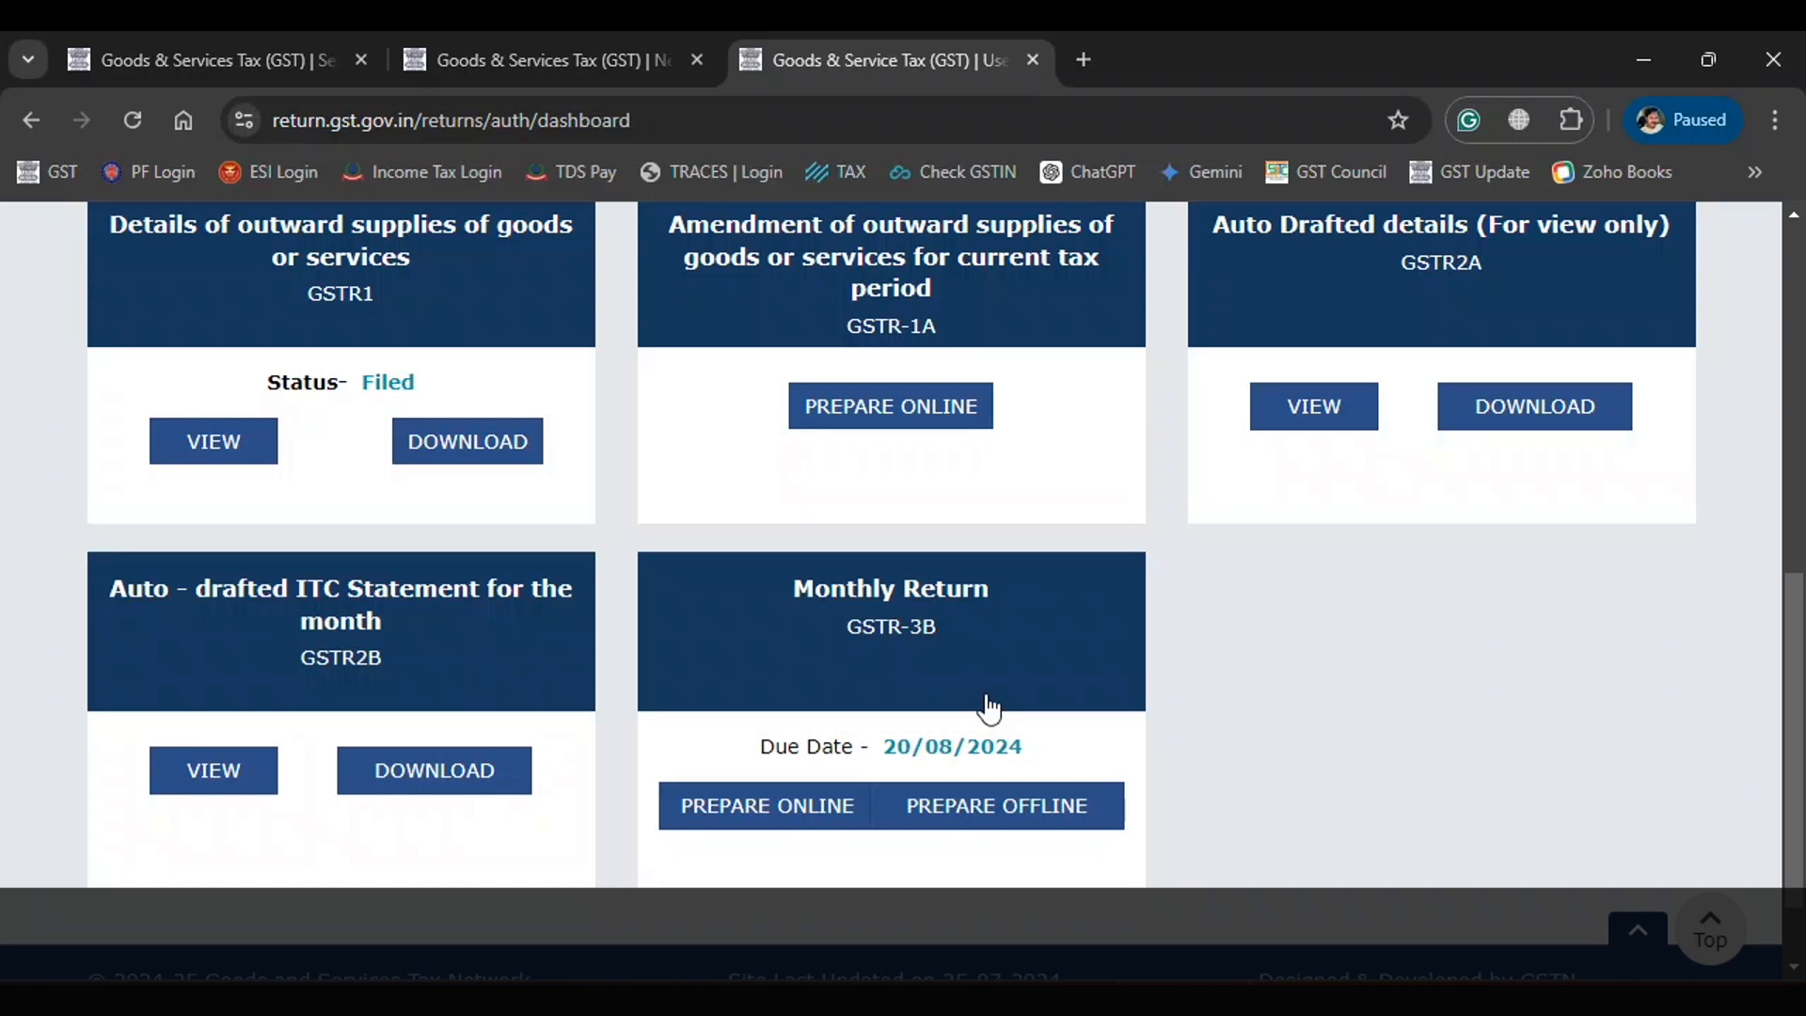
scroll(988, 708, "up", 10)
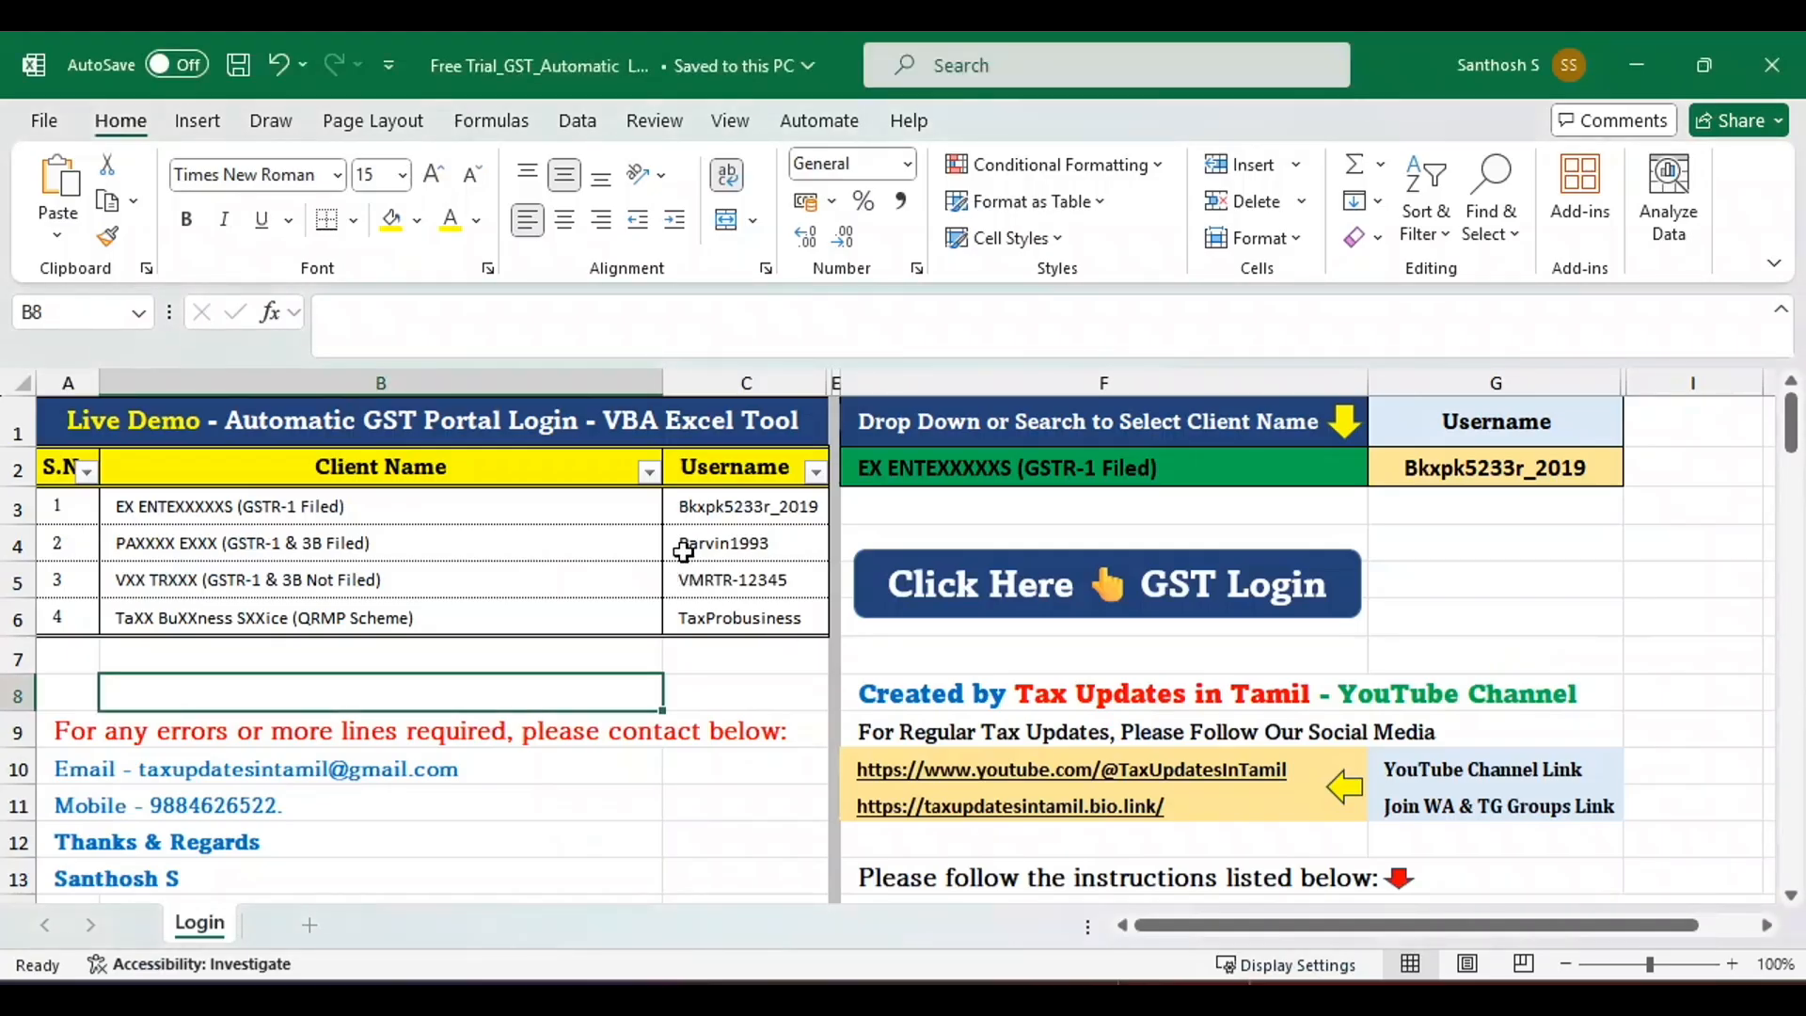
In the Excel GST login workbook, select the client marked GSTR-1 & 3B Filed and launch its GST portal login.
left_click(683, 550)
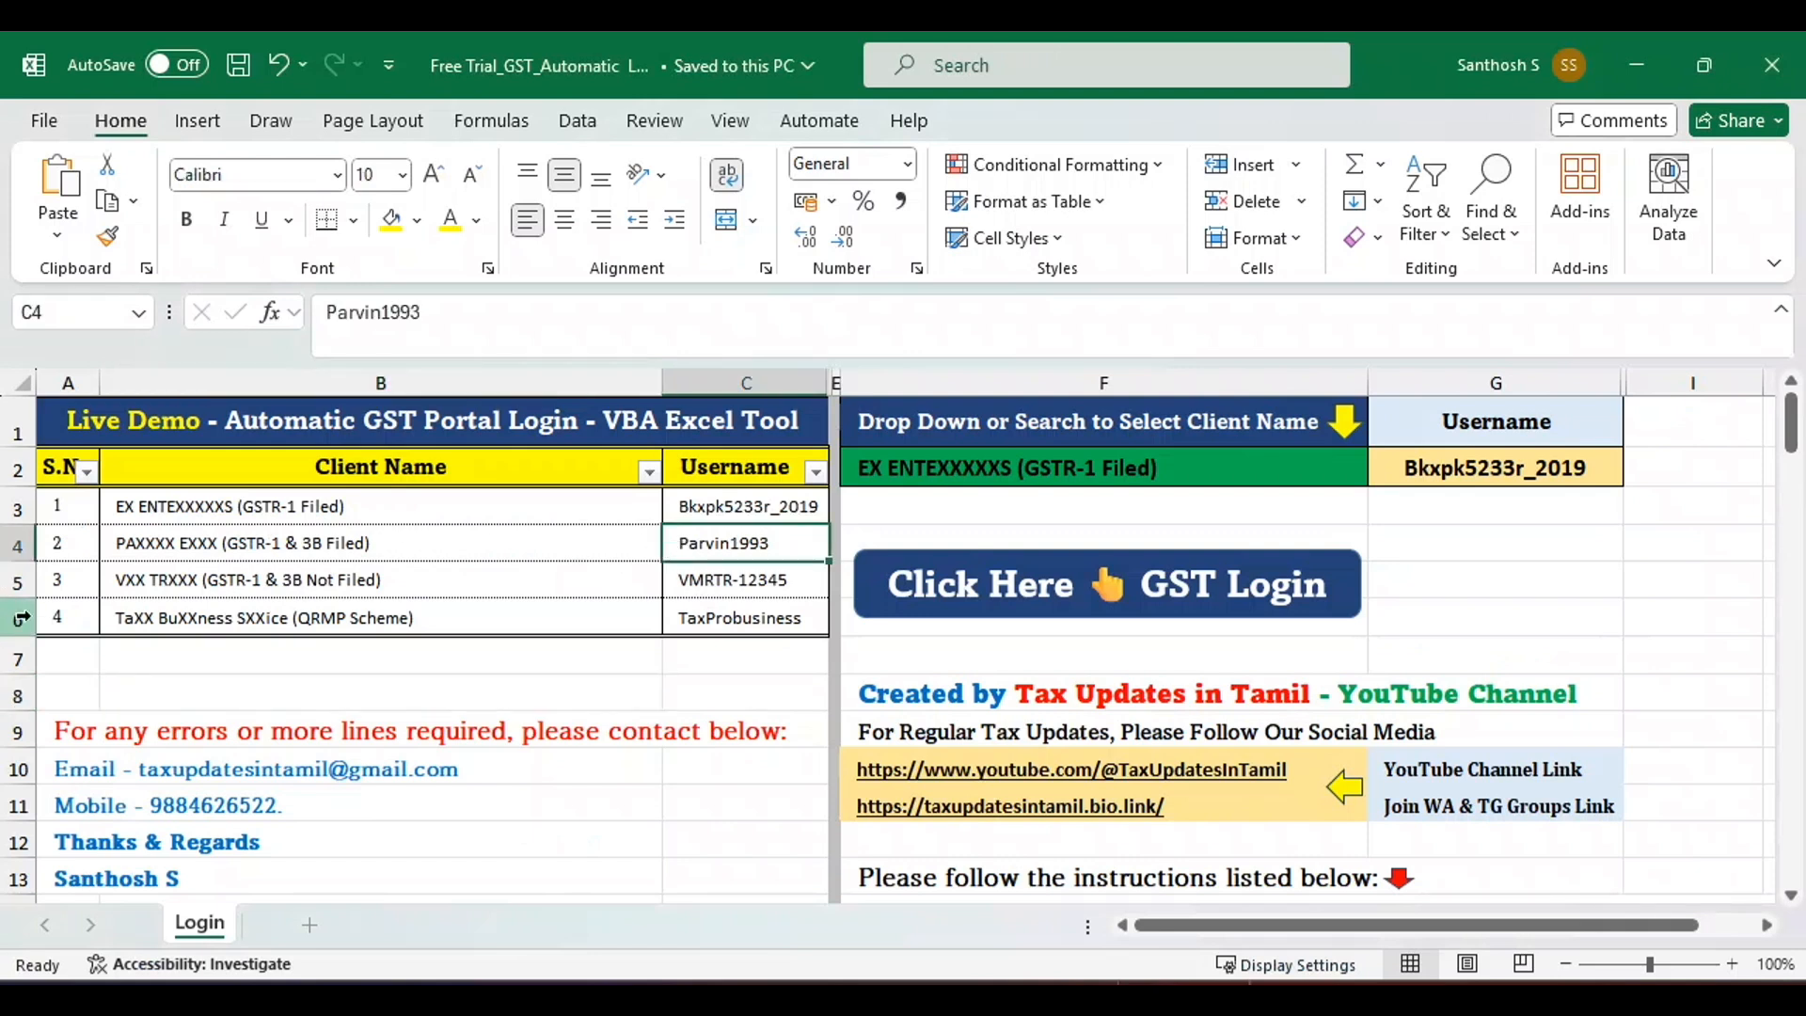
left_click(1044, 477)
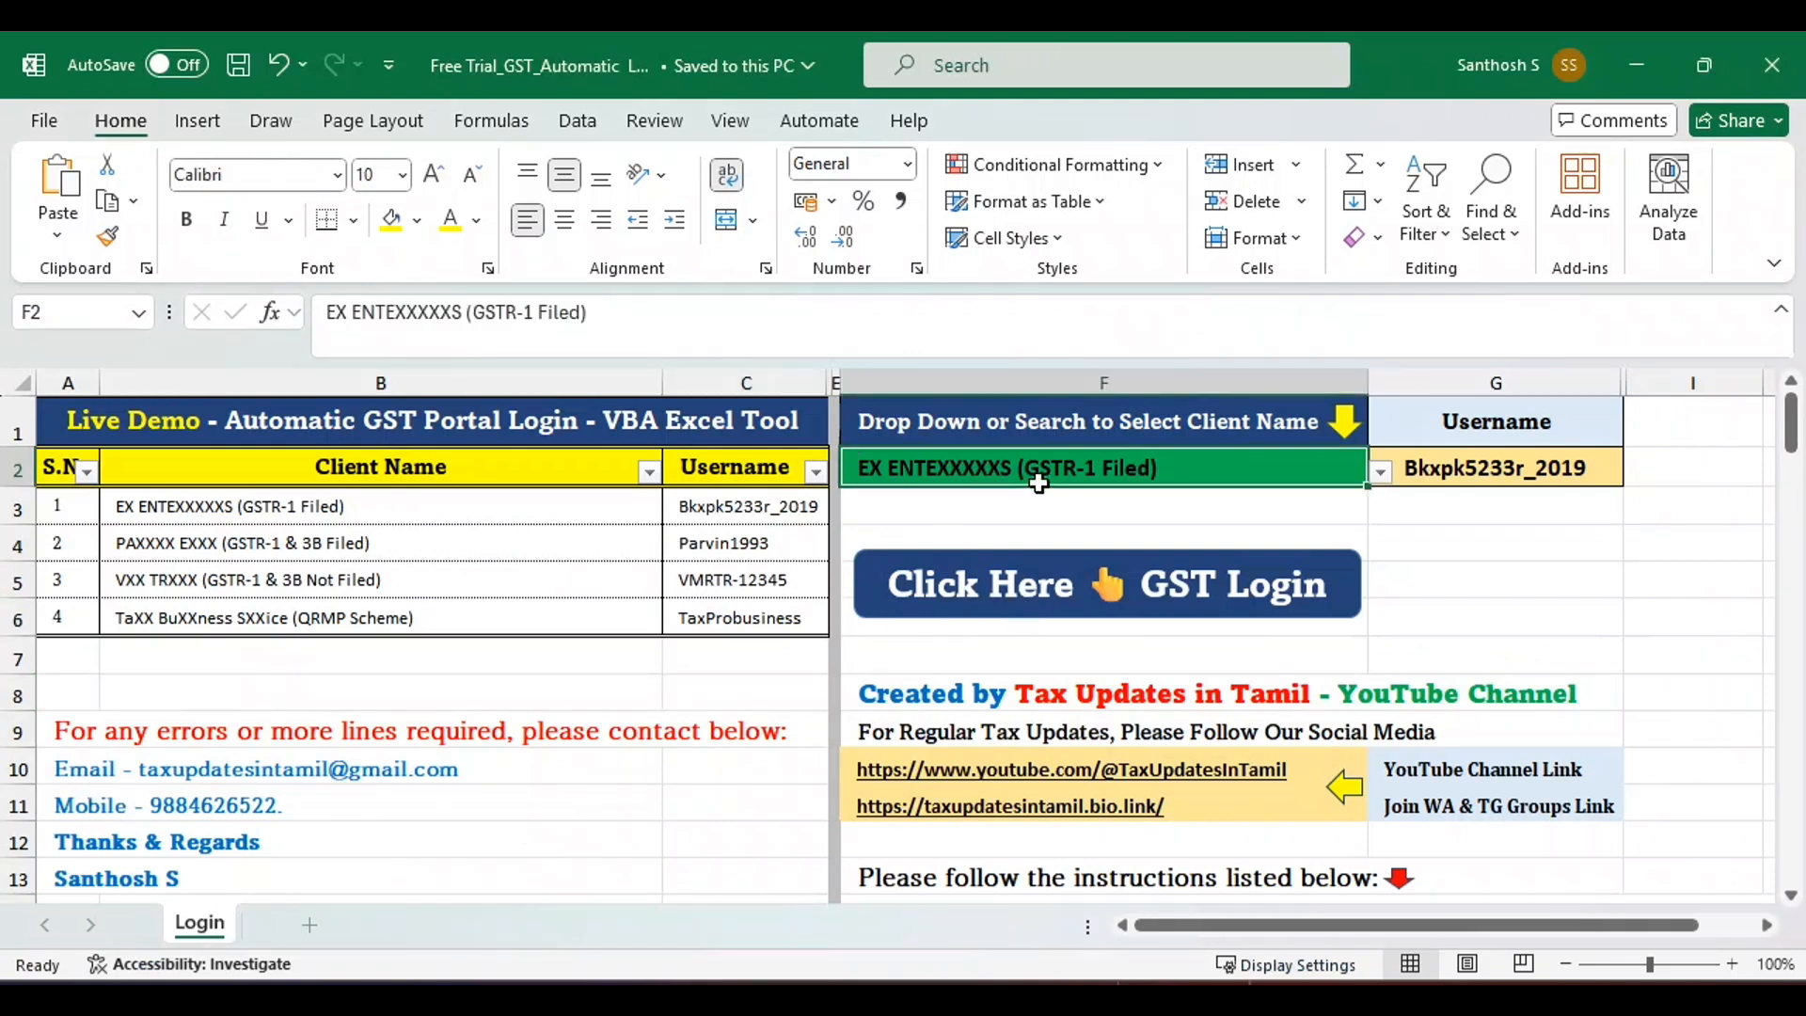
left_click(1380, 473)
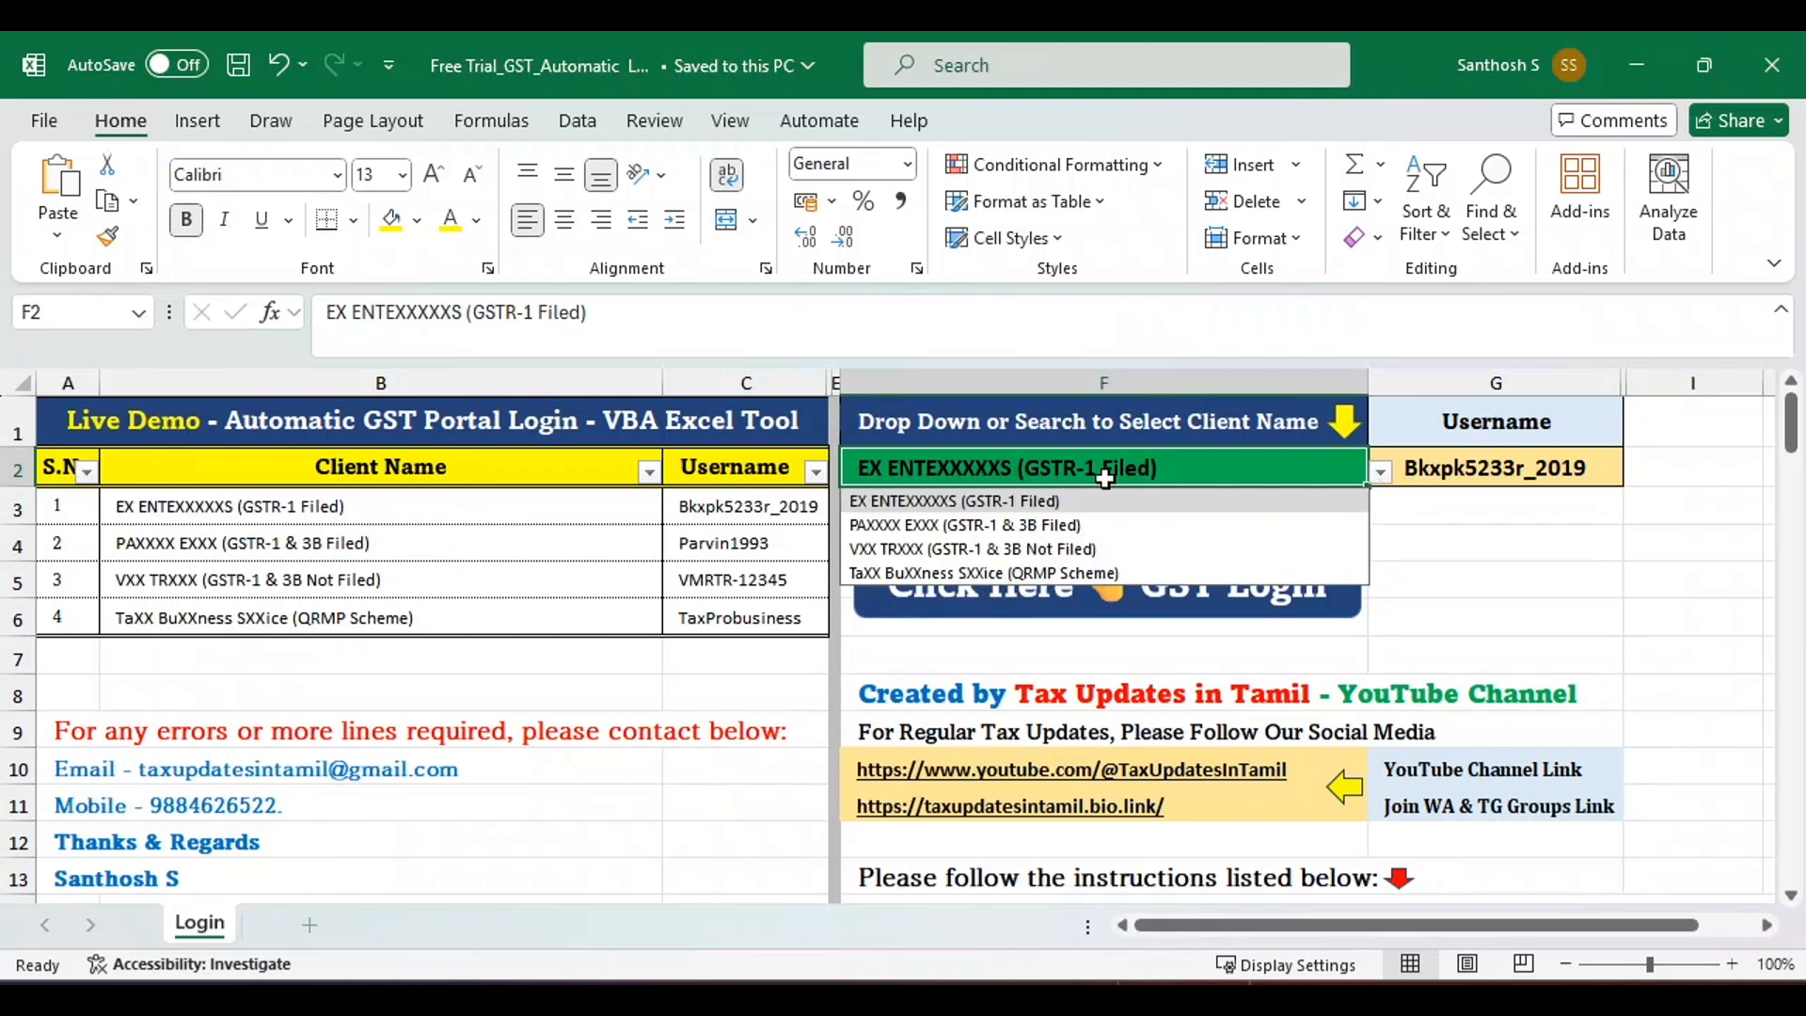
left_click(981, 523)
left_click(994, 595)
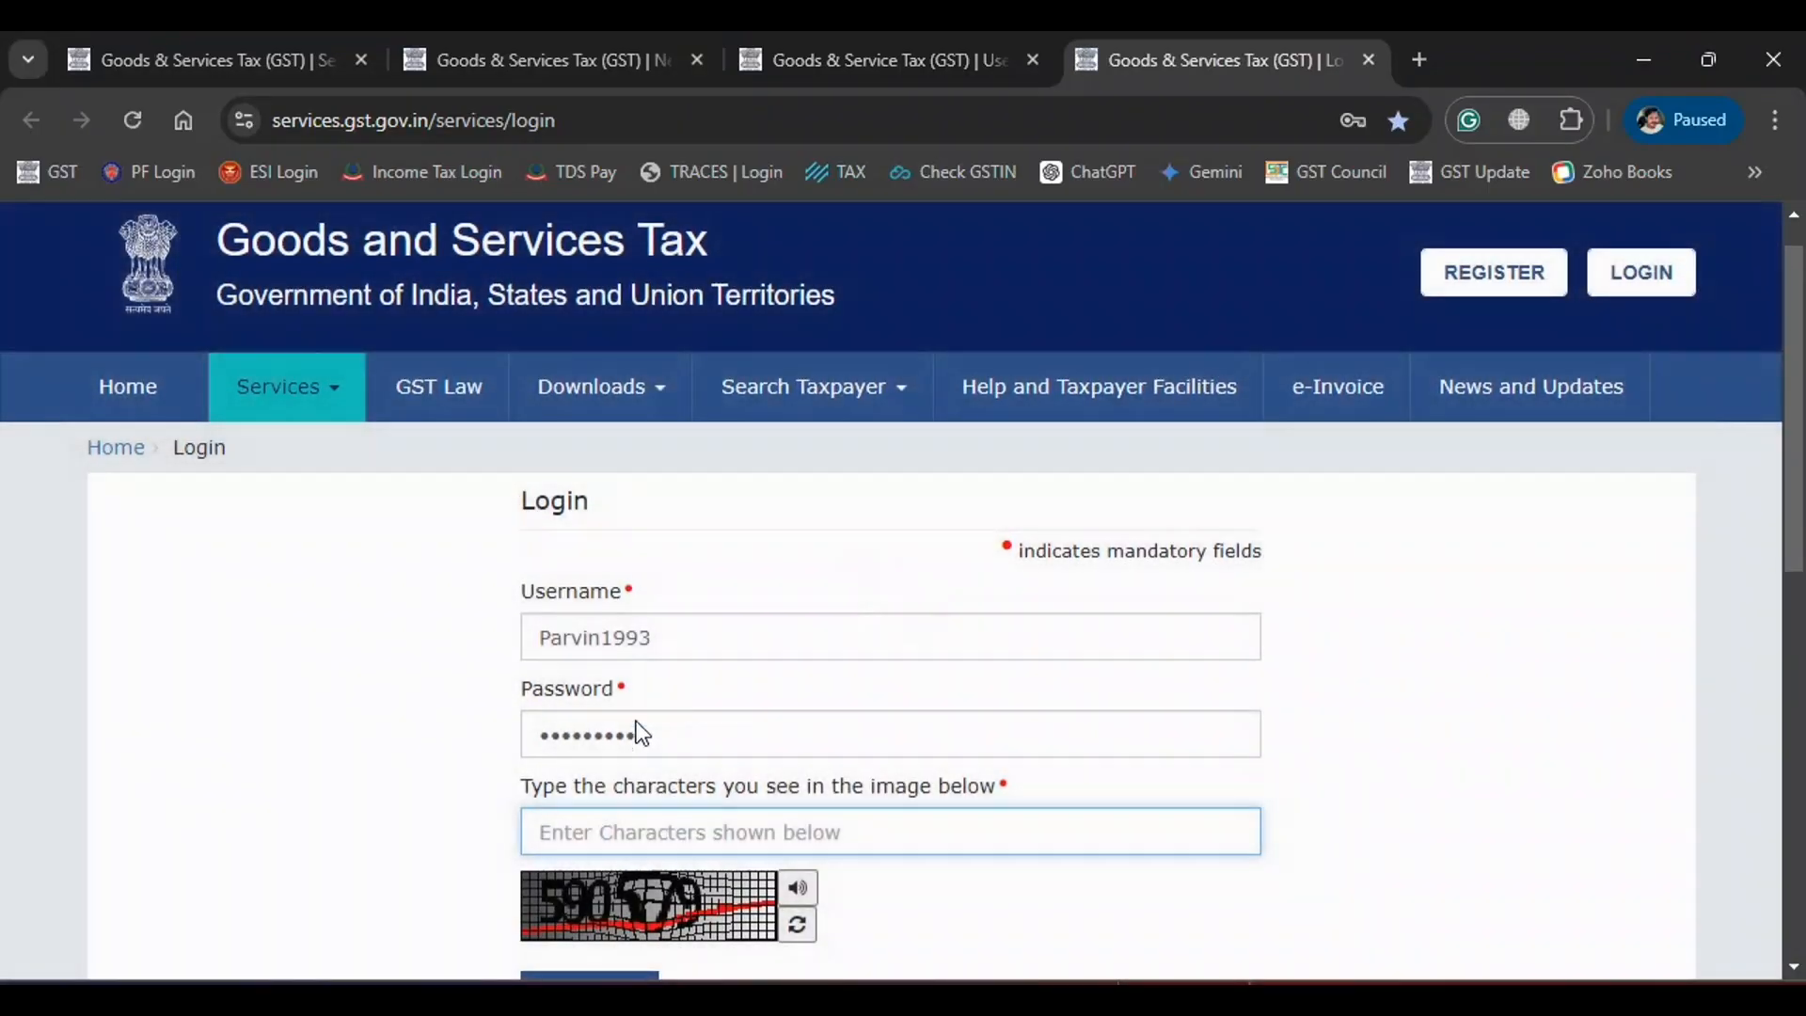
Enter the captcha characters to log in, and search the File Returns dashboard for the July 2024-25 period.
type("590579")
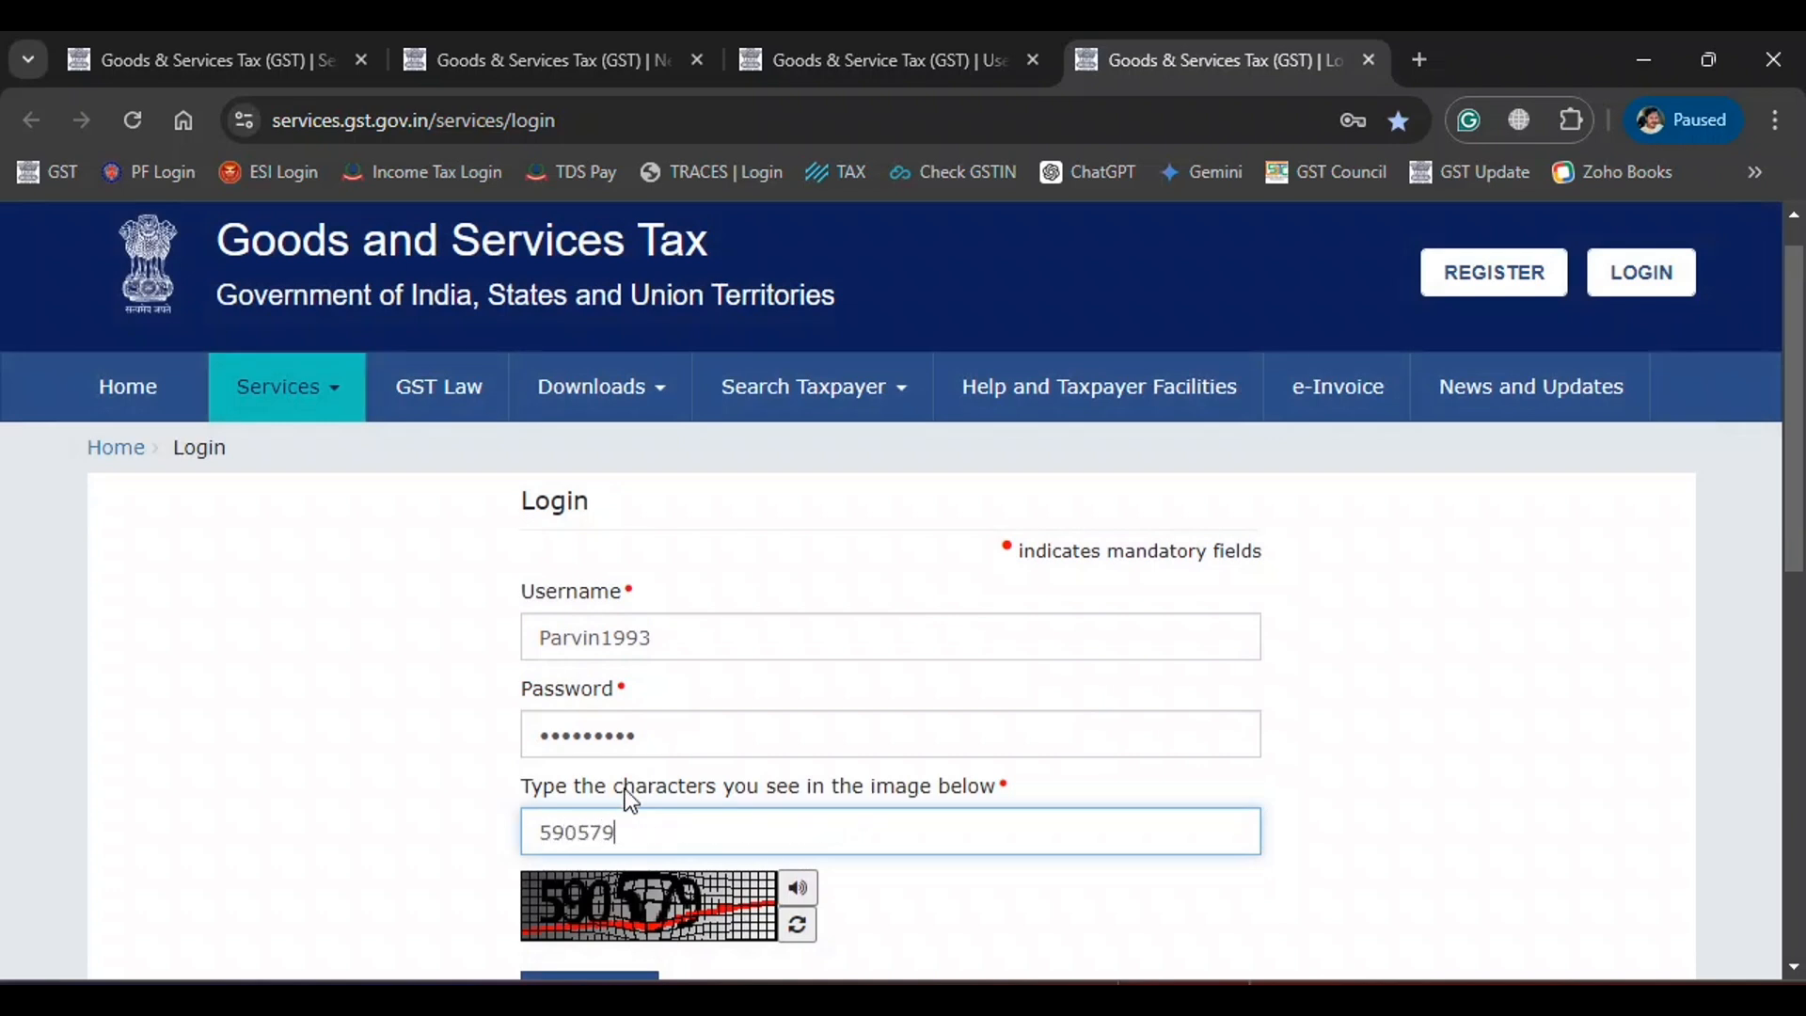
key("Return")
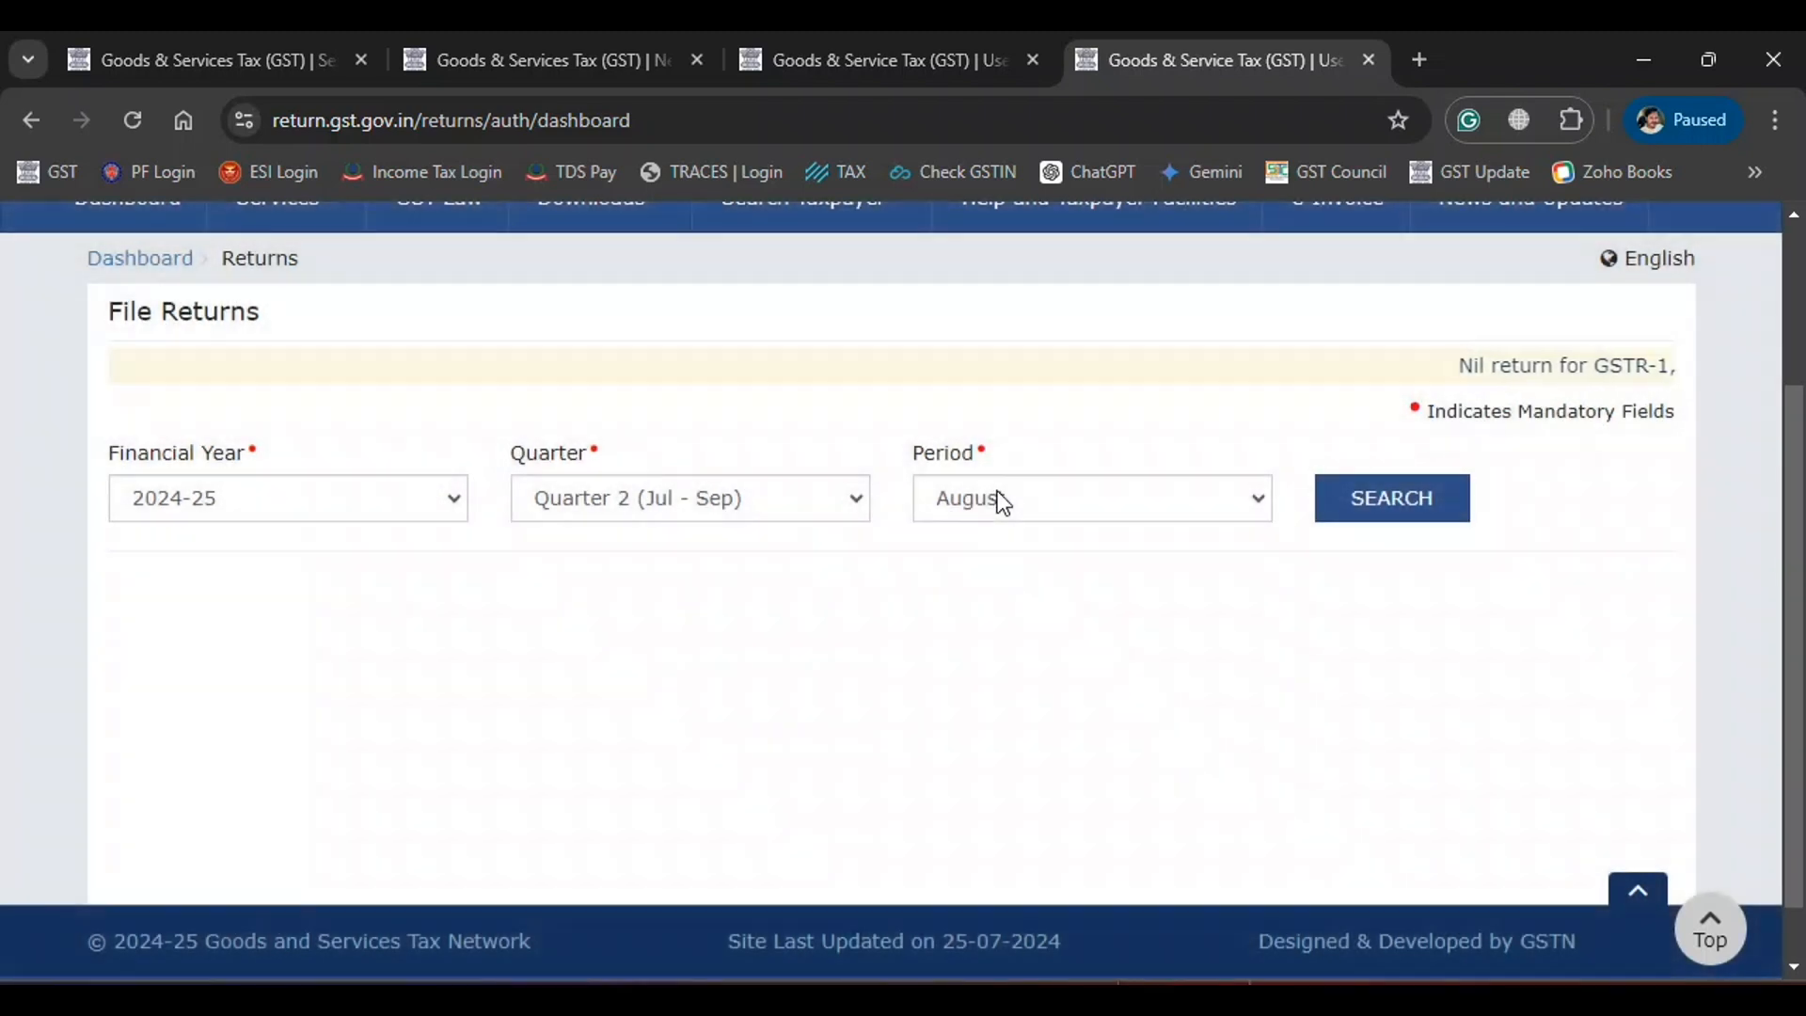
left_click(997, 493)
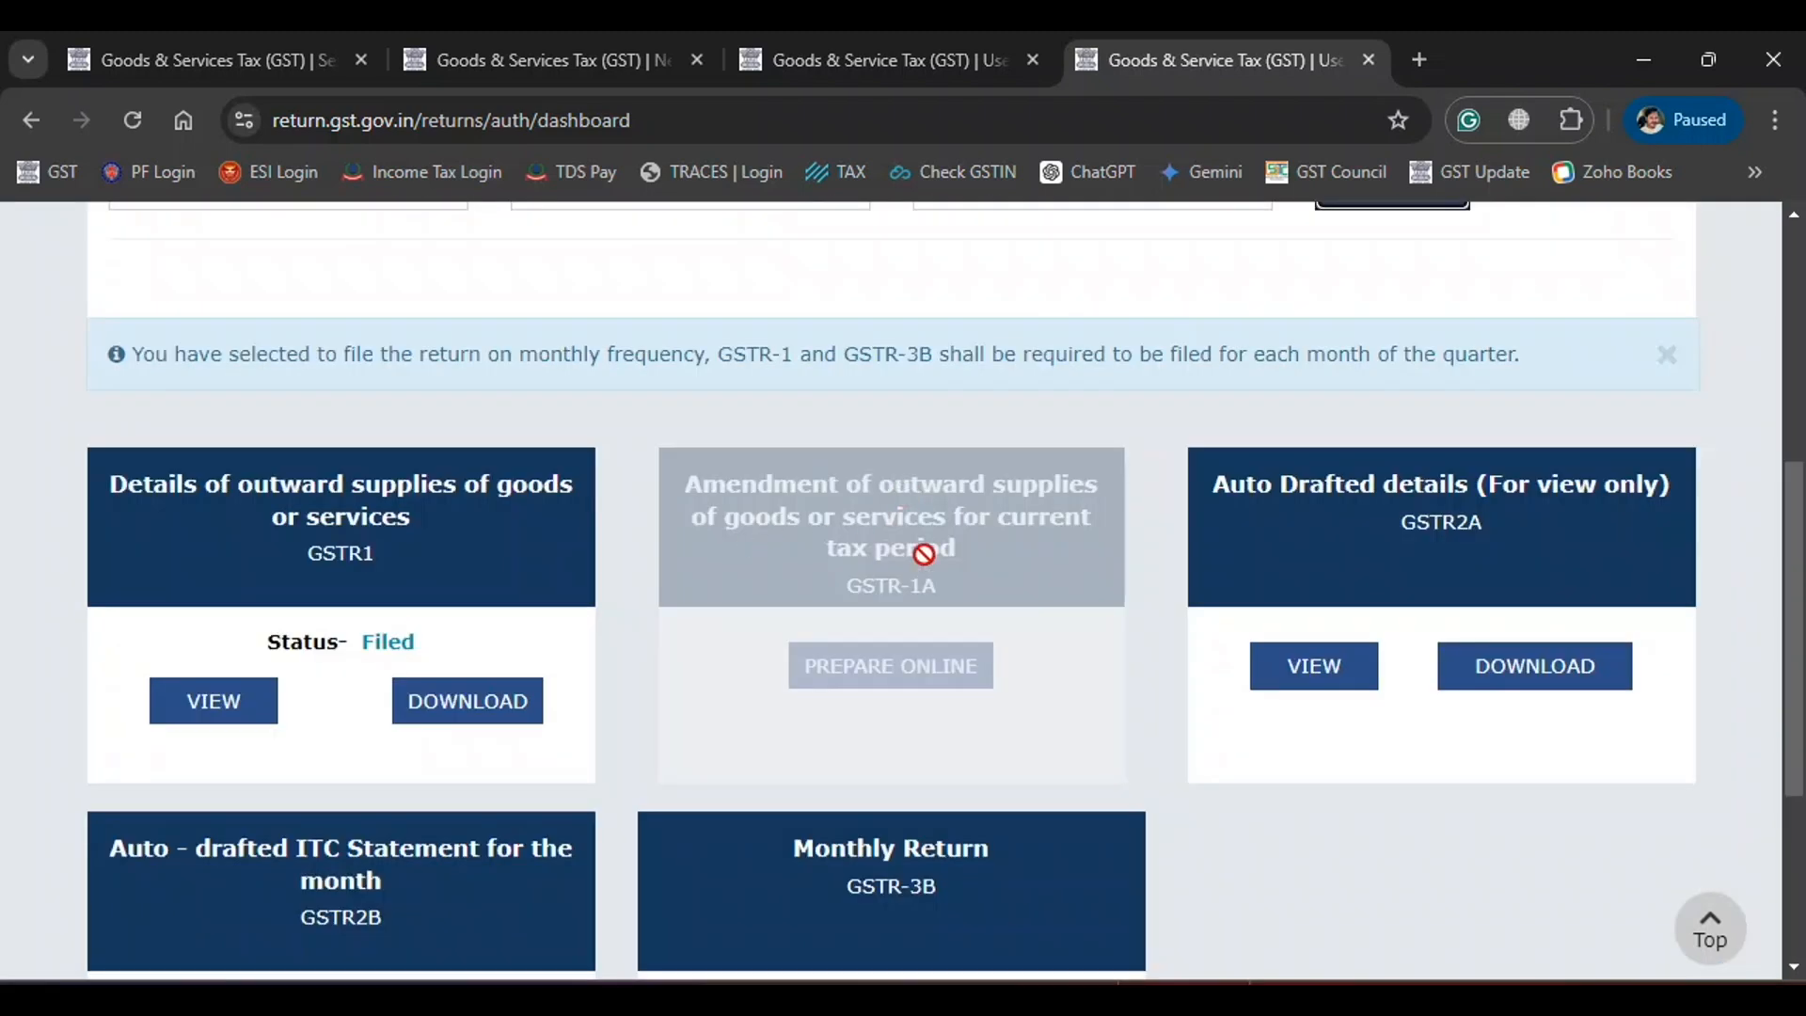
Examine the July return tiles, comparing GSTR-1A availability with the filing status of GSTR-1 and GSTR-3B.
scroll(1023, 673, "down", 2)
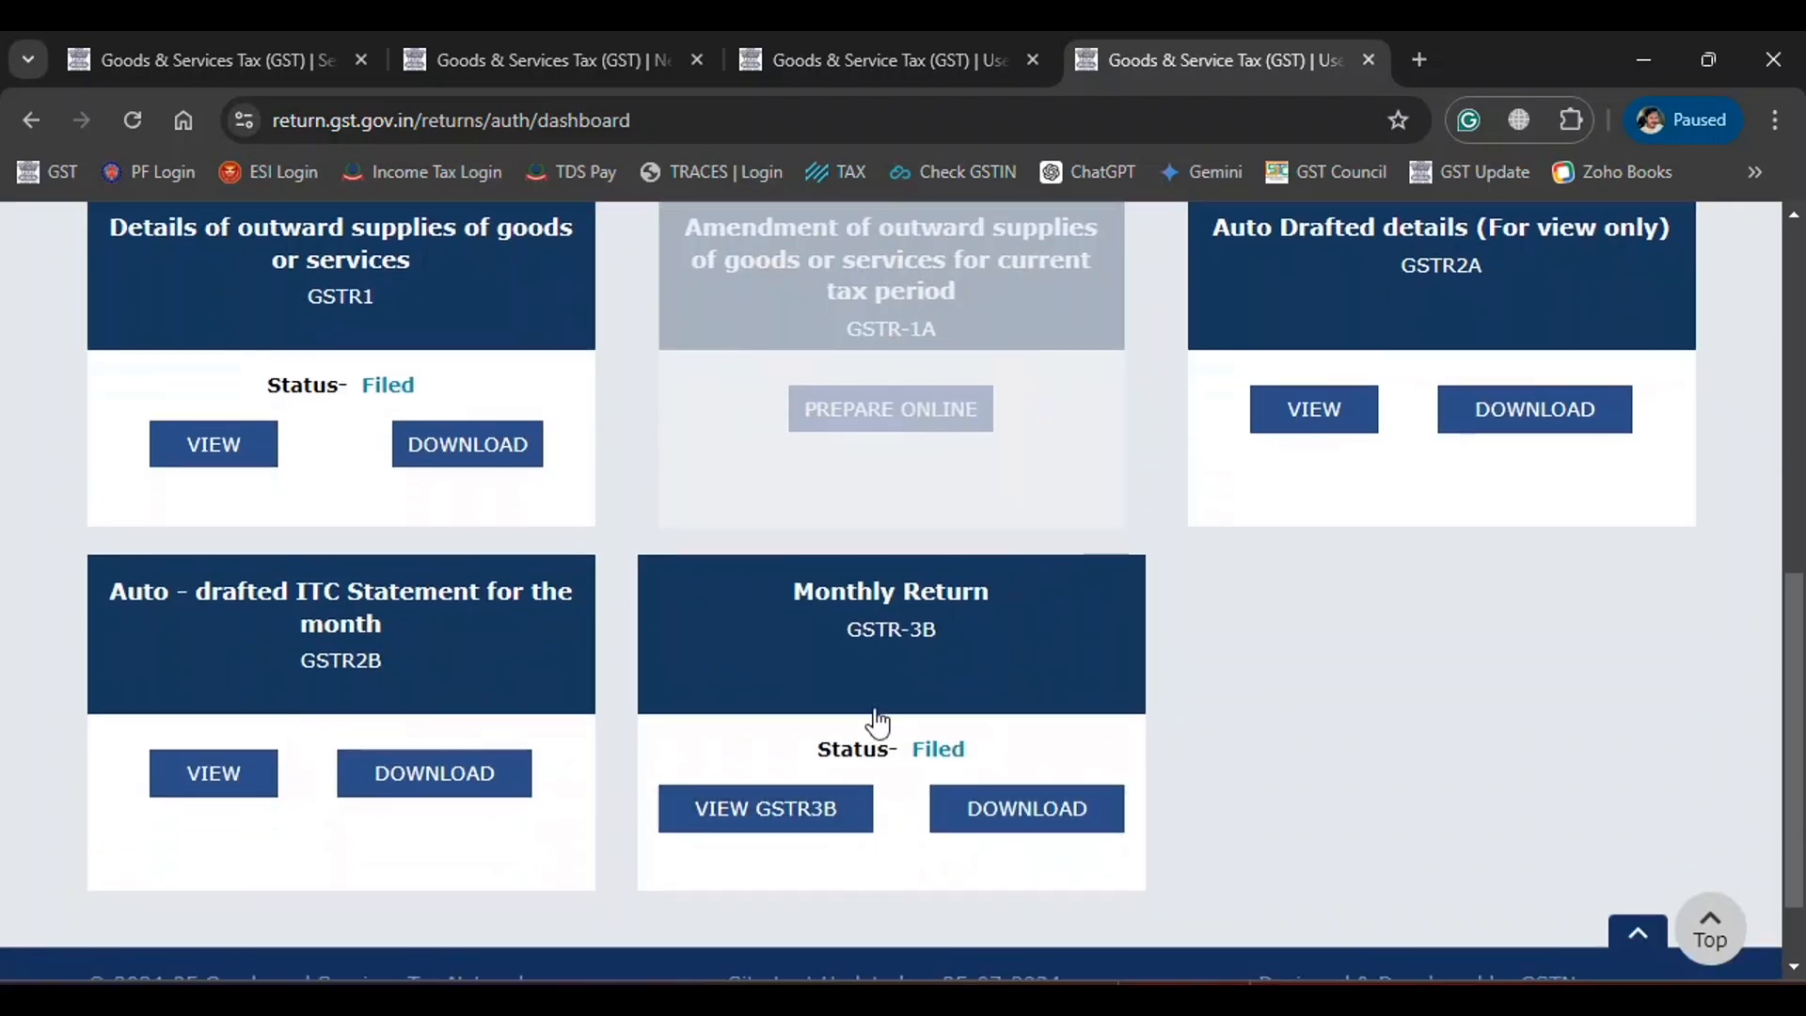
scroll(900, 520, "up", 2)
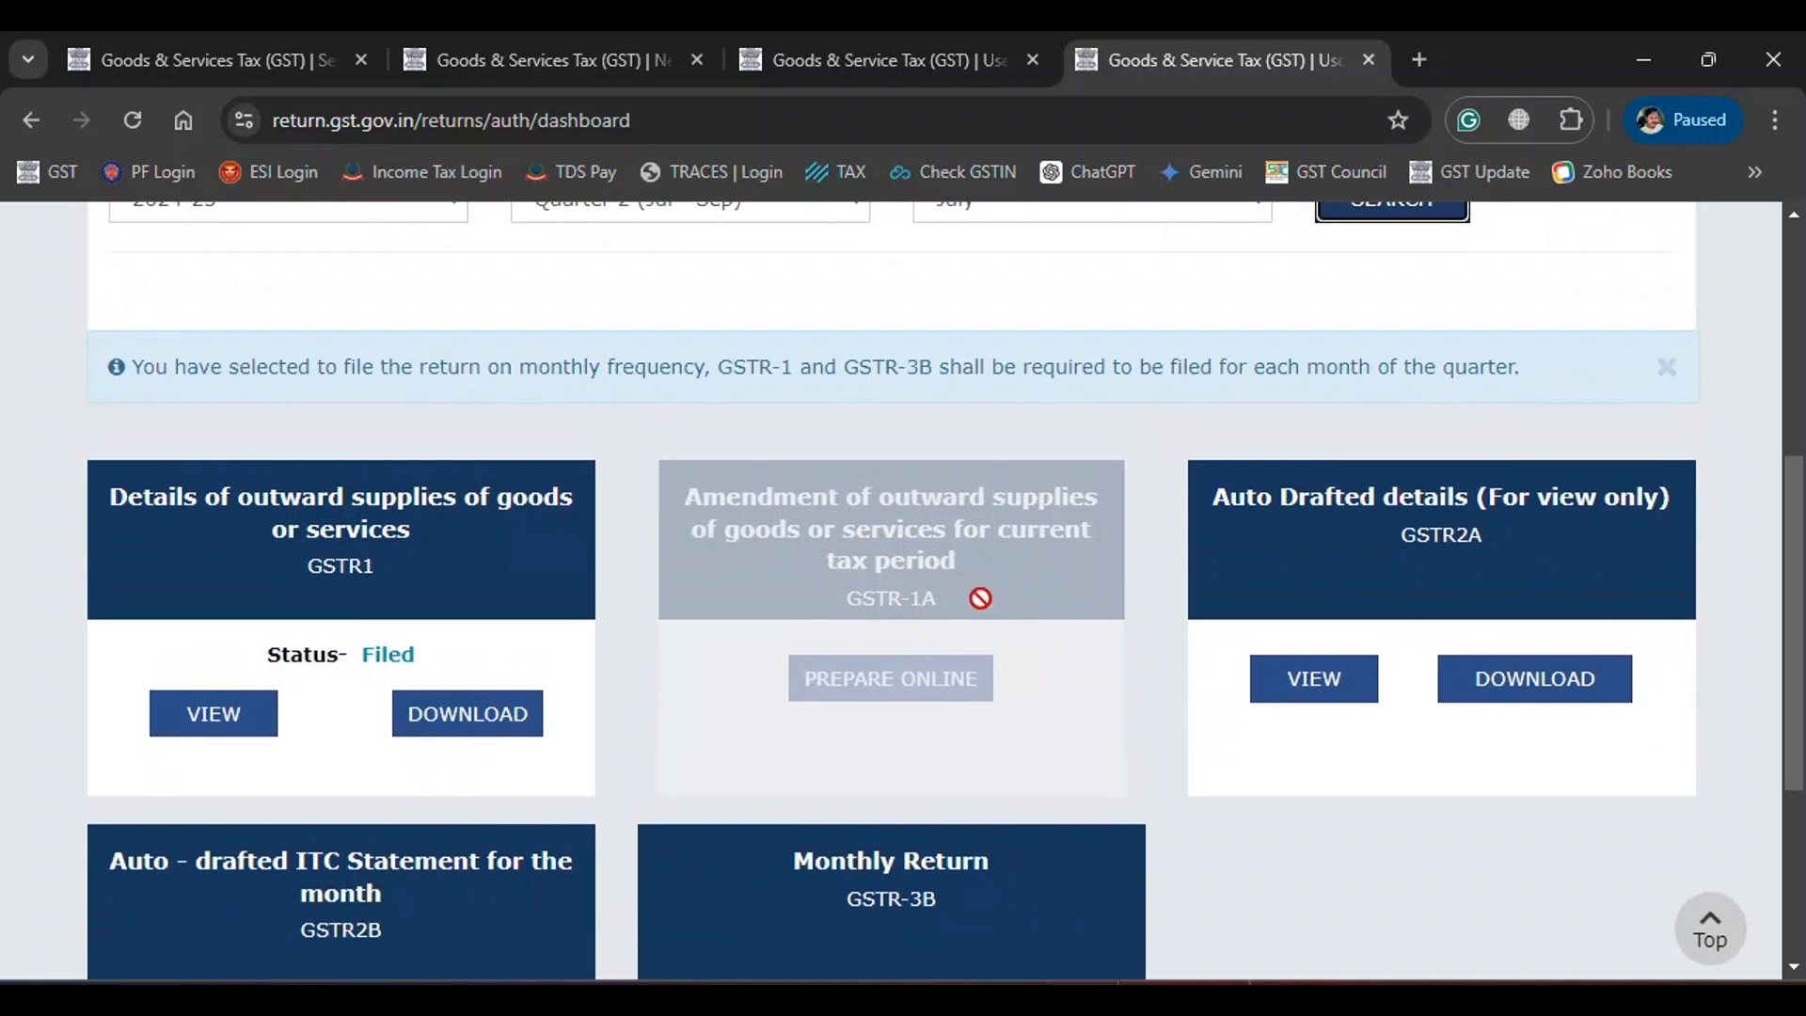
left_click(828, 557)
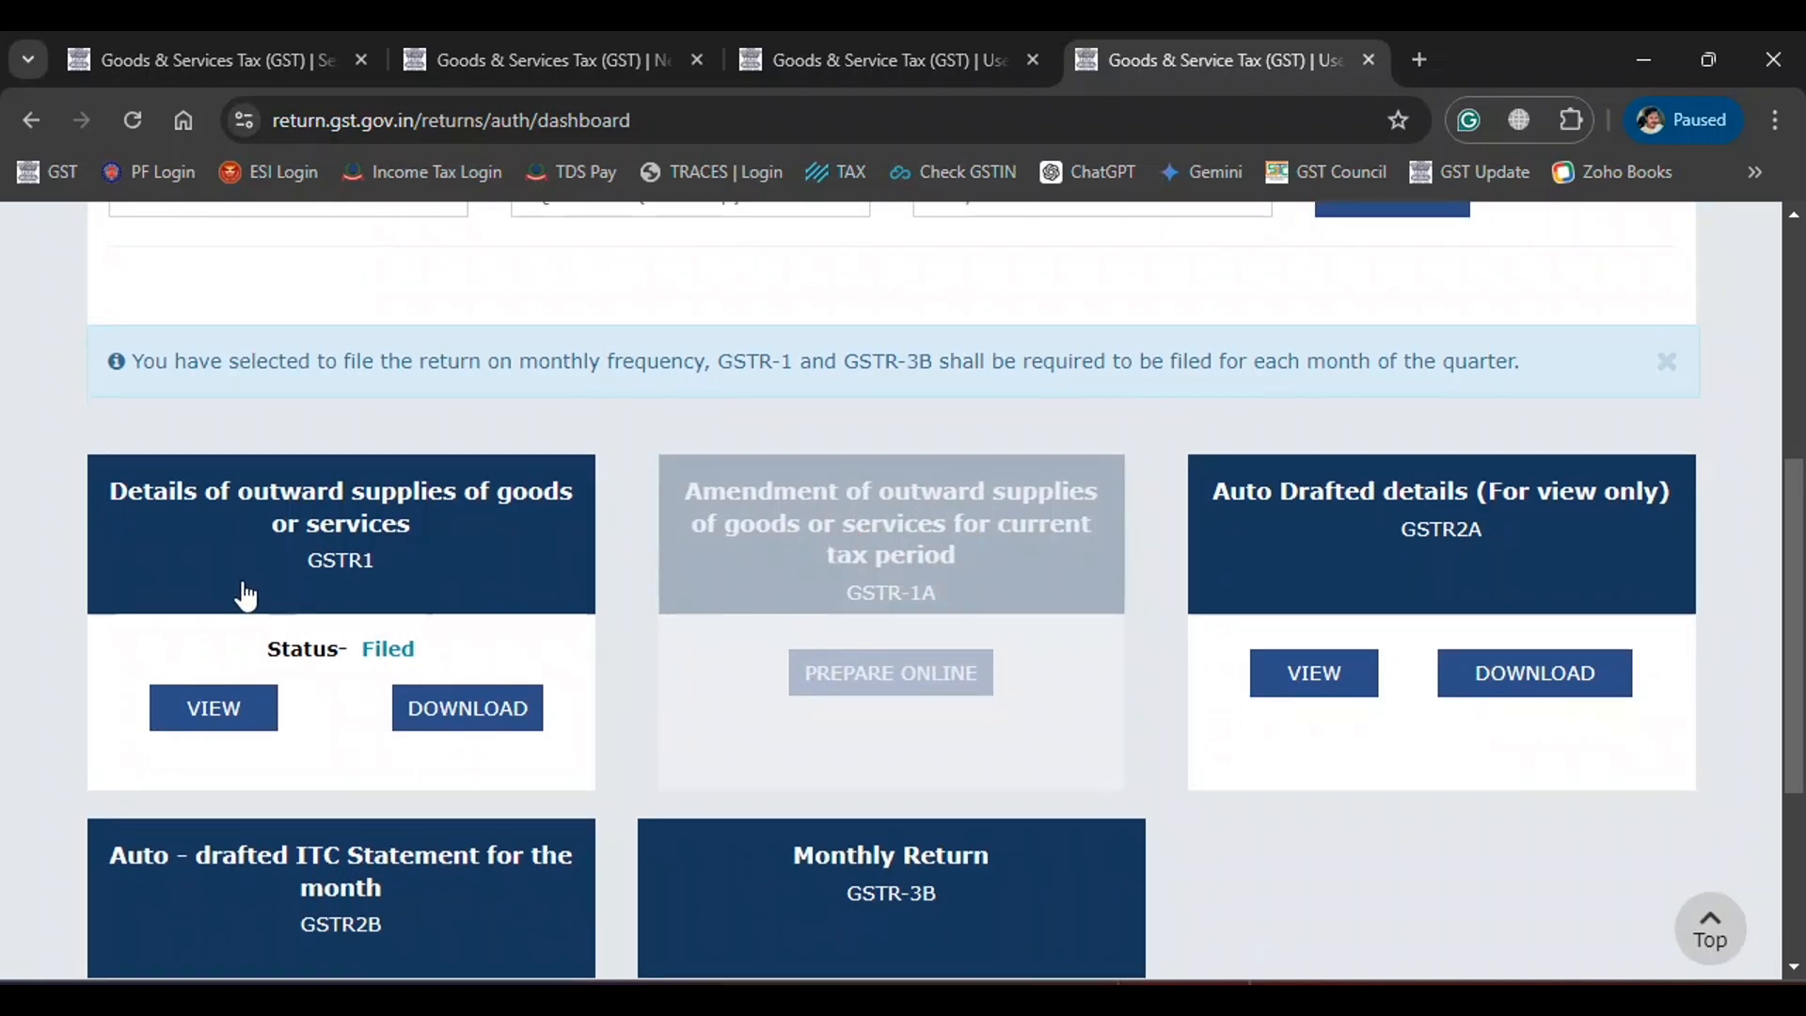
scroll(283, 564, "down", 1)
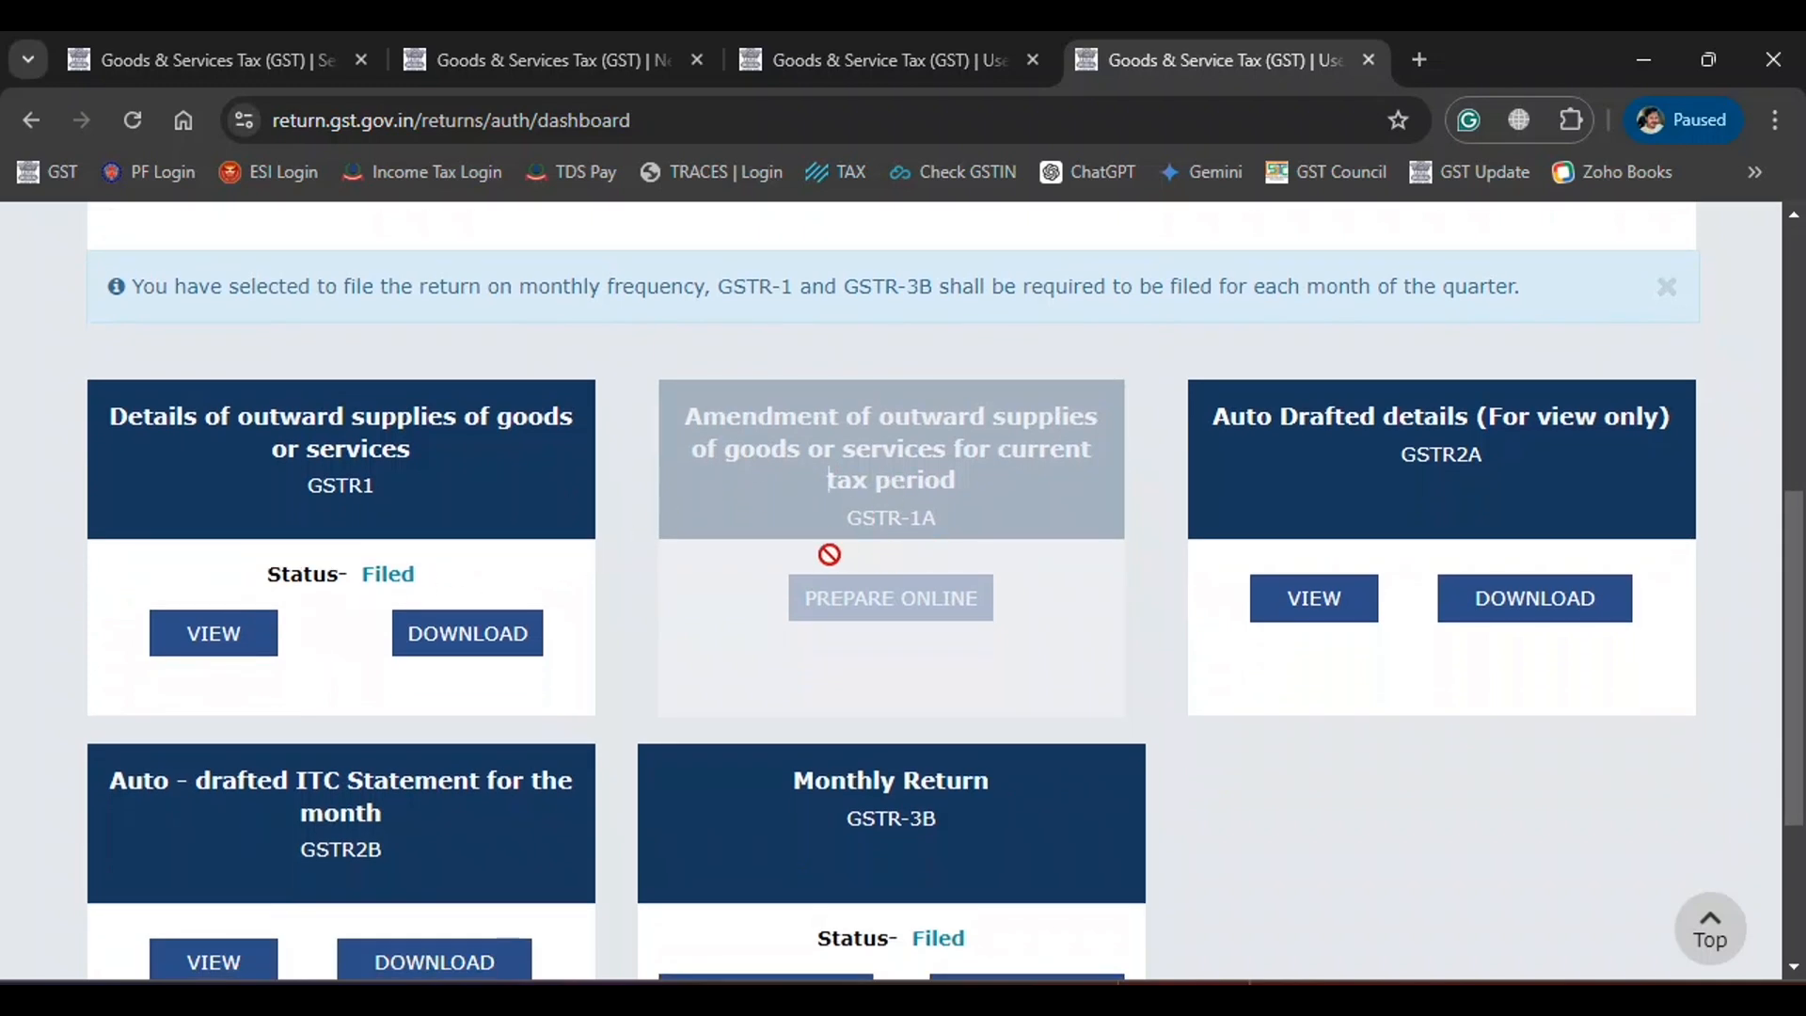
scroll(910, 611, "down", 1)
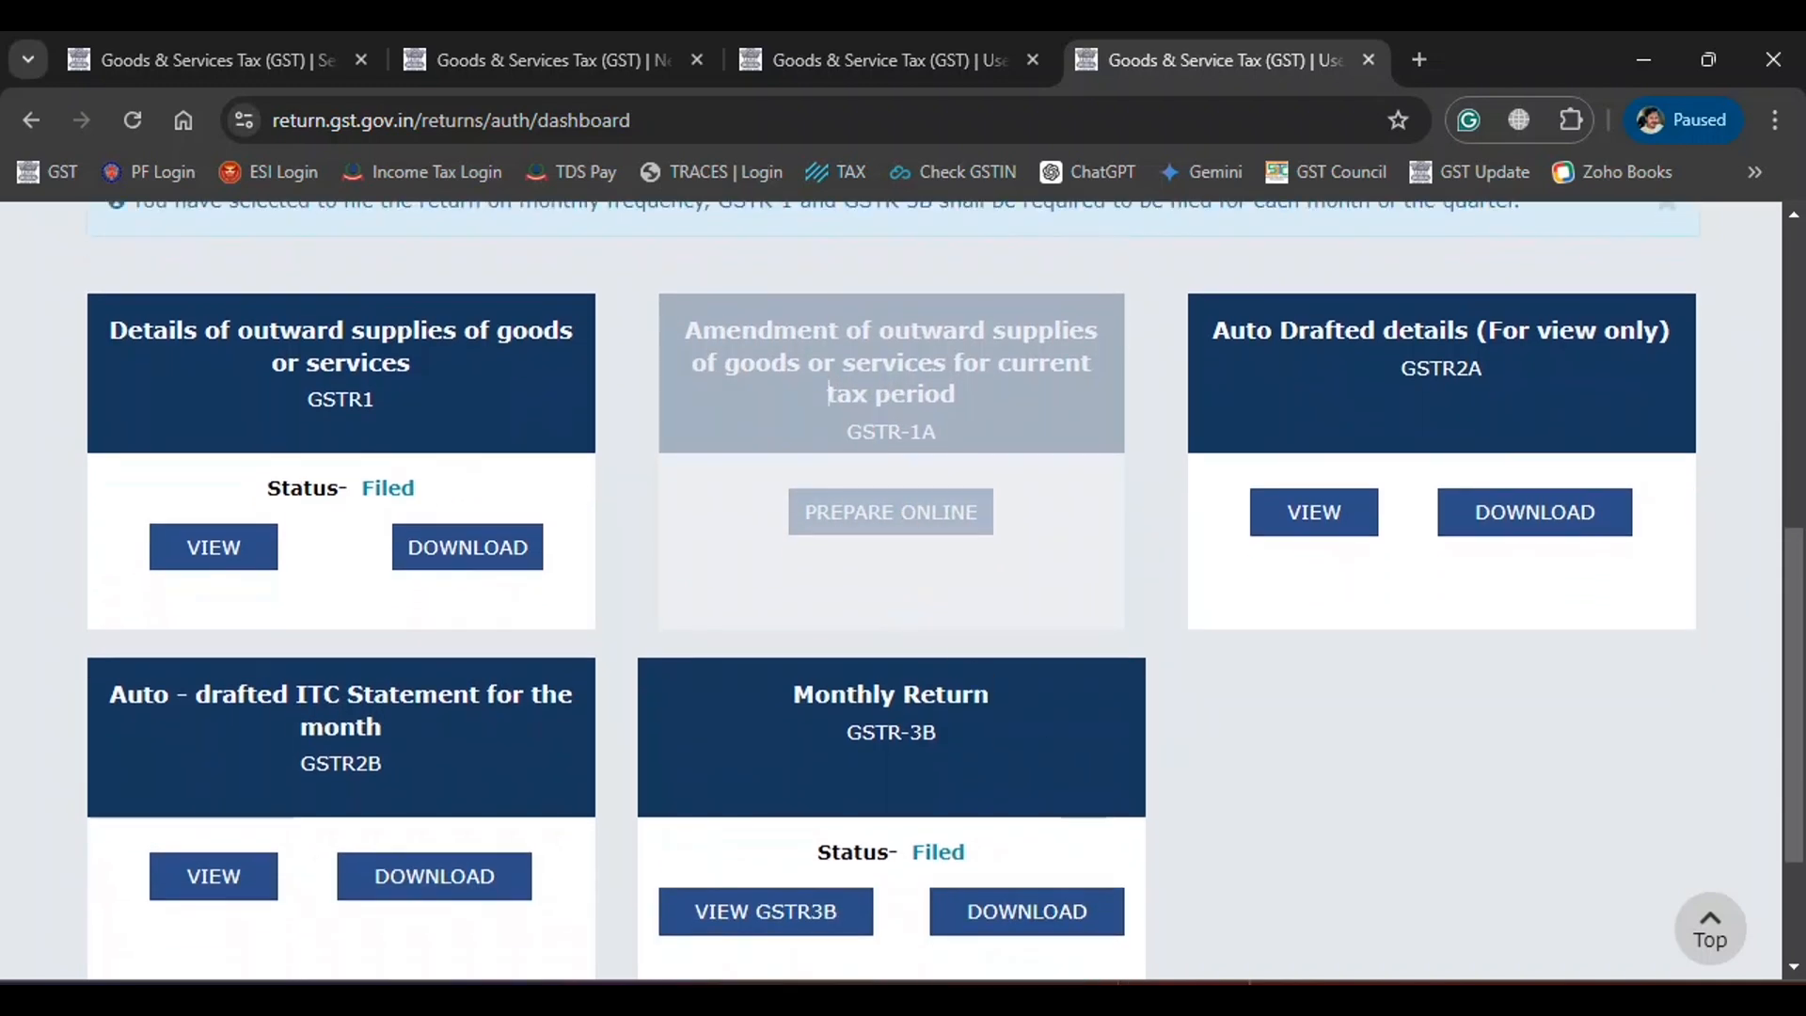
Switch back to the Excel login workbook, select the client marked GSTR-1 & 3B Not Filed and launch its GST portal login.
key("alt+Tab")
left_click(230, 594)
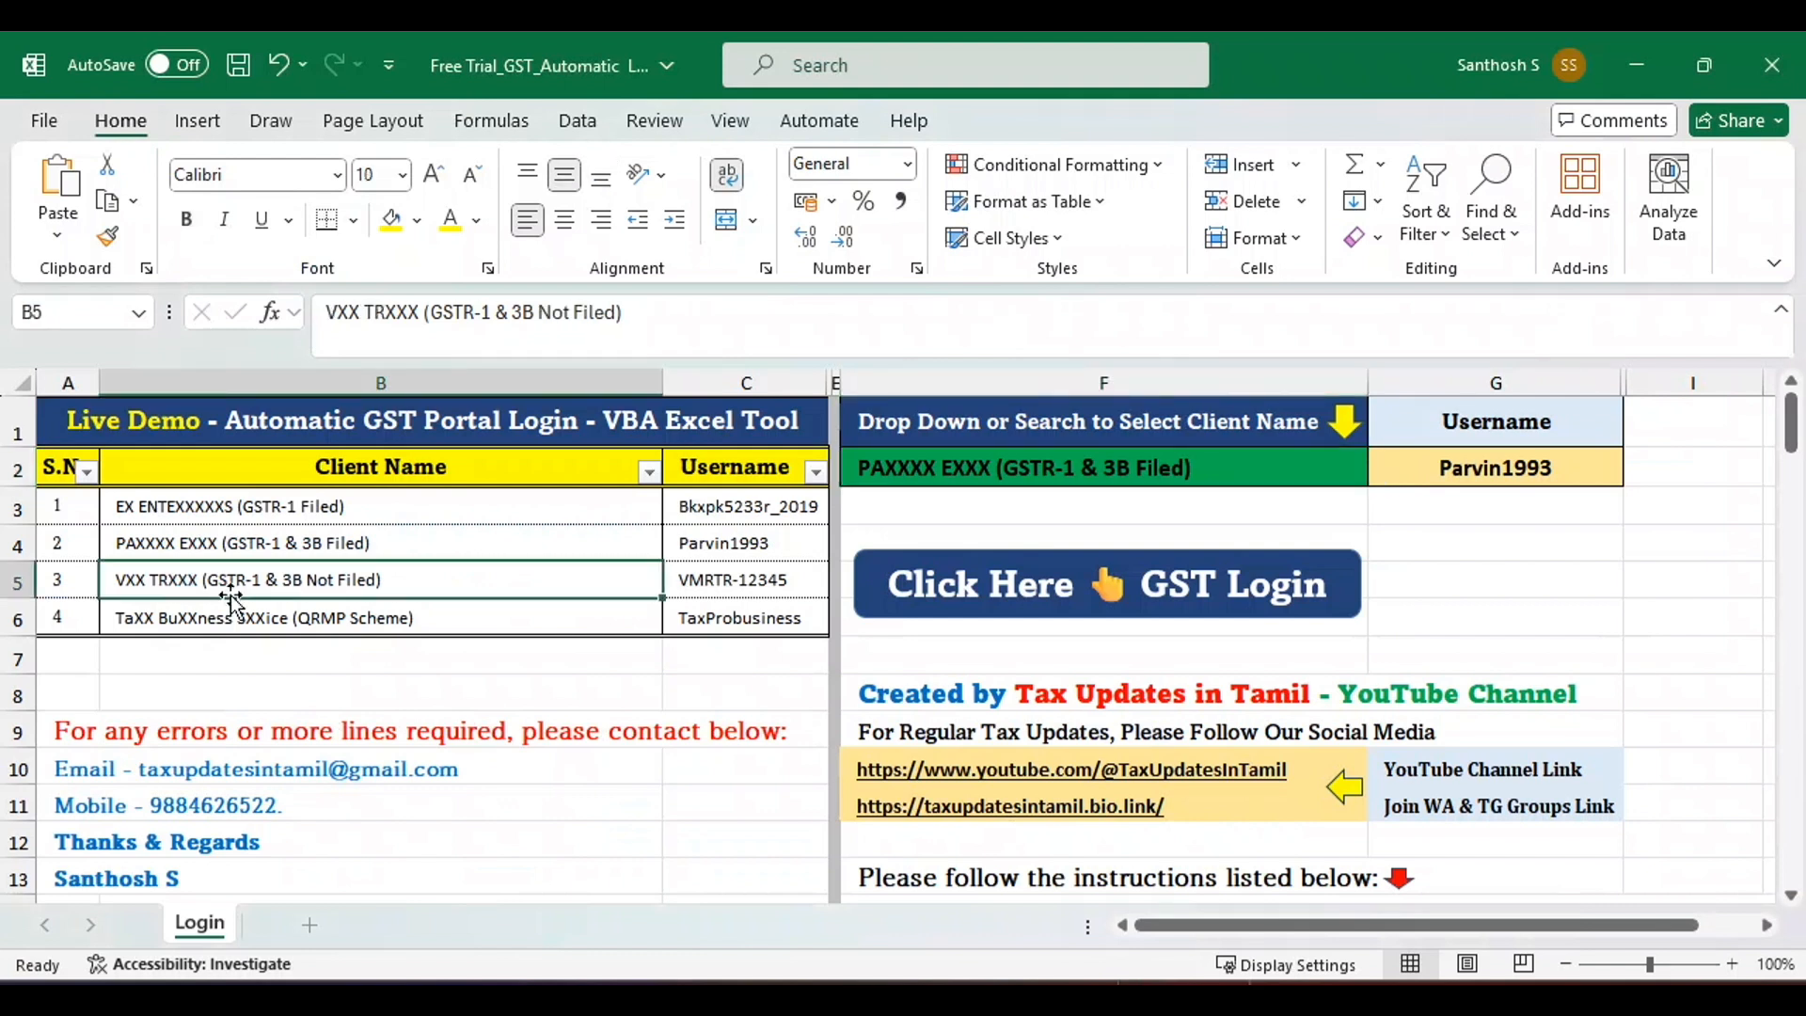
left_click(1223, 468)
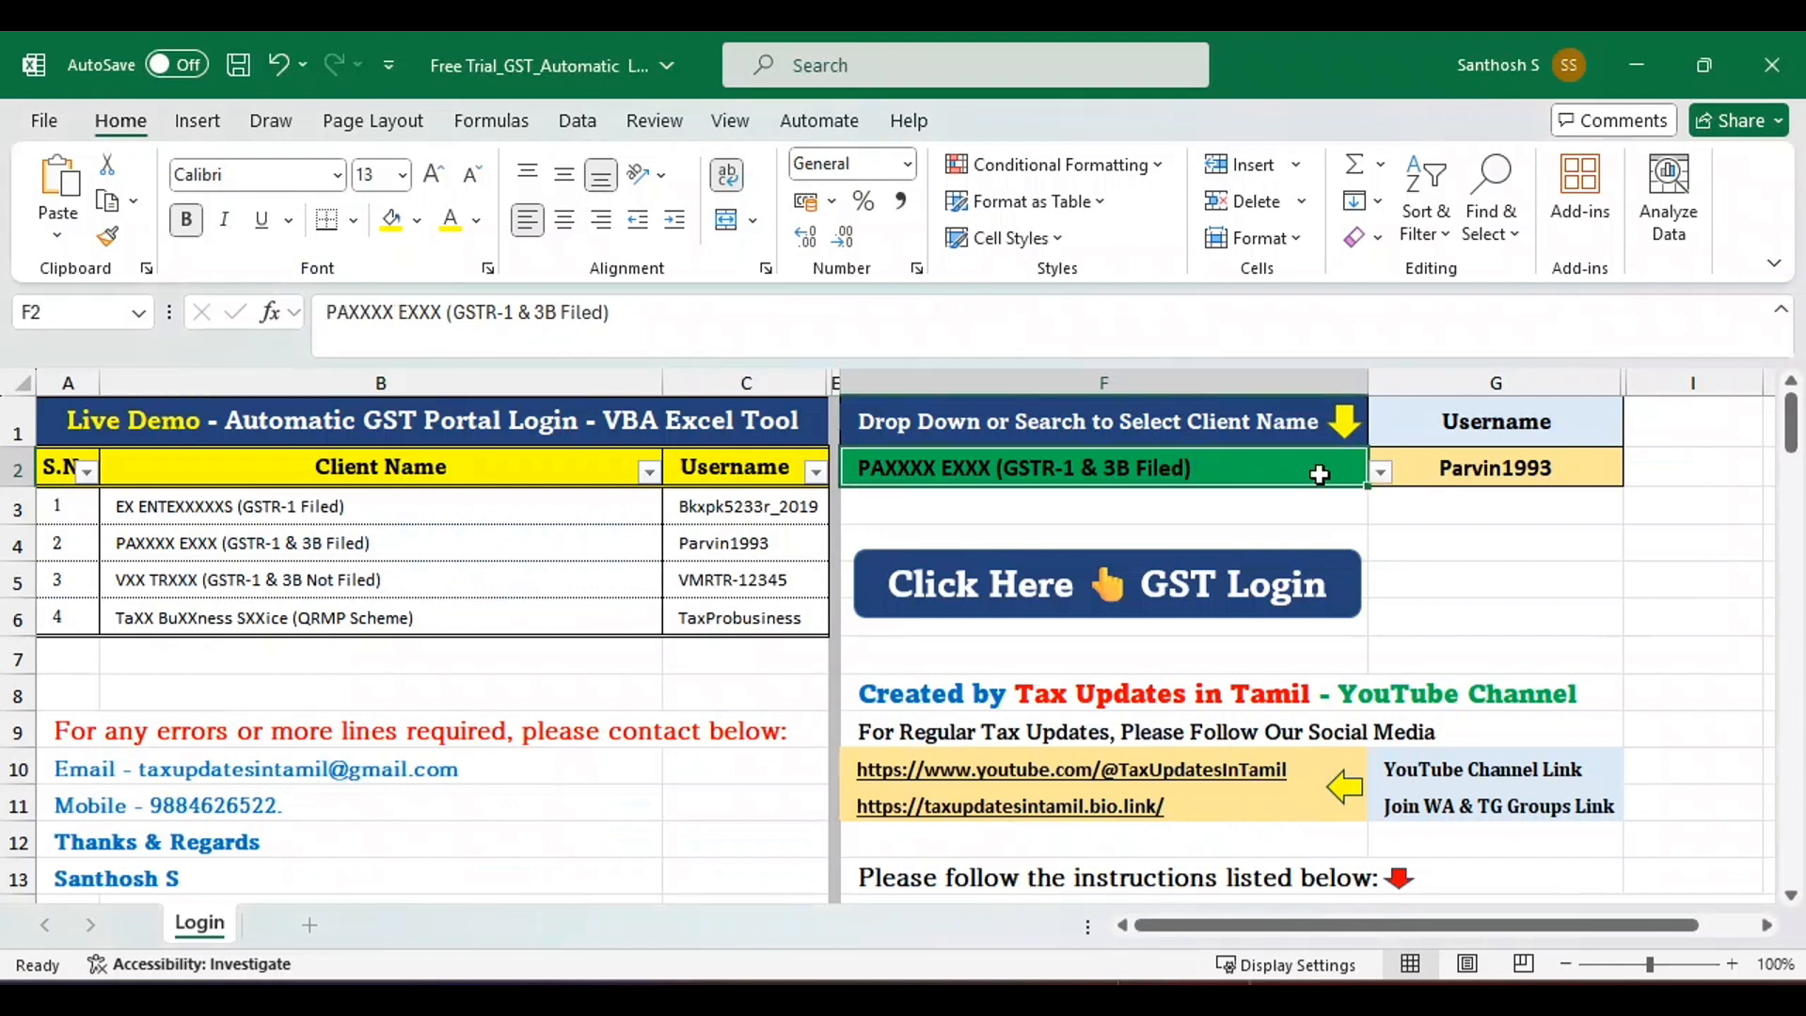
left_click(1380, 473)
left_click(1084, 550)
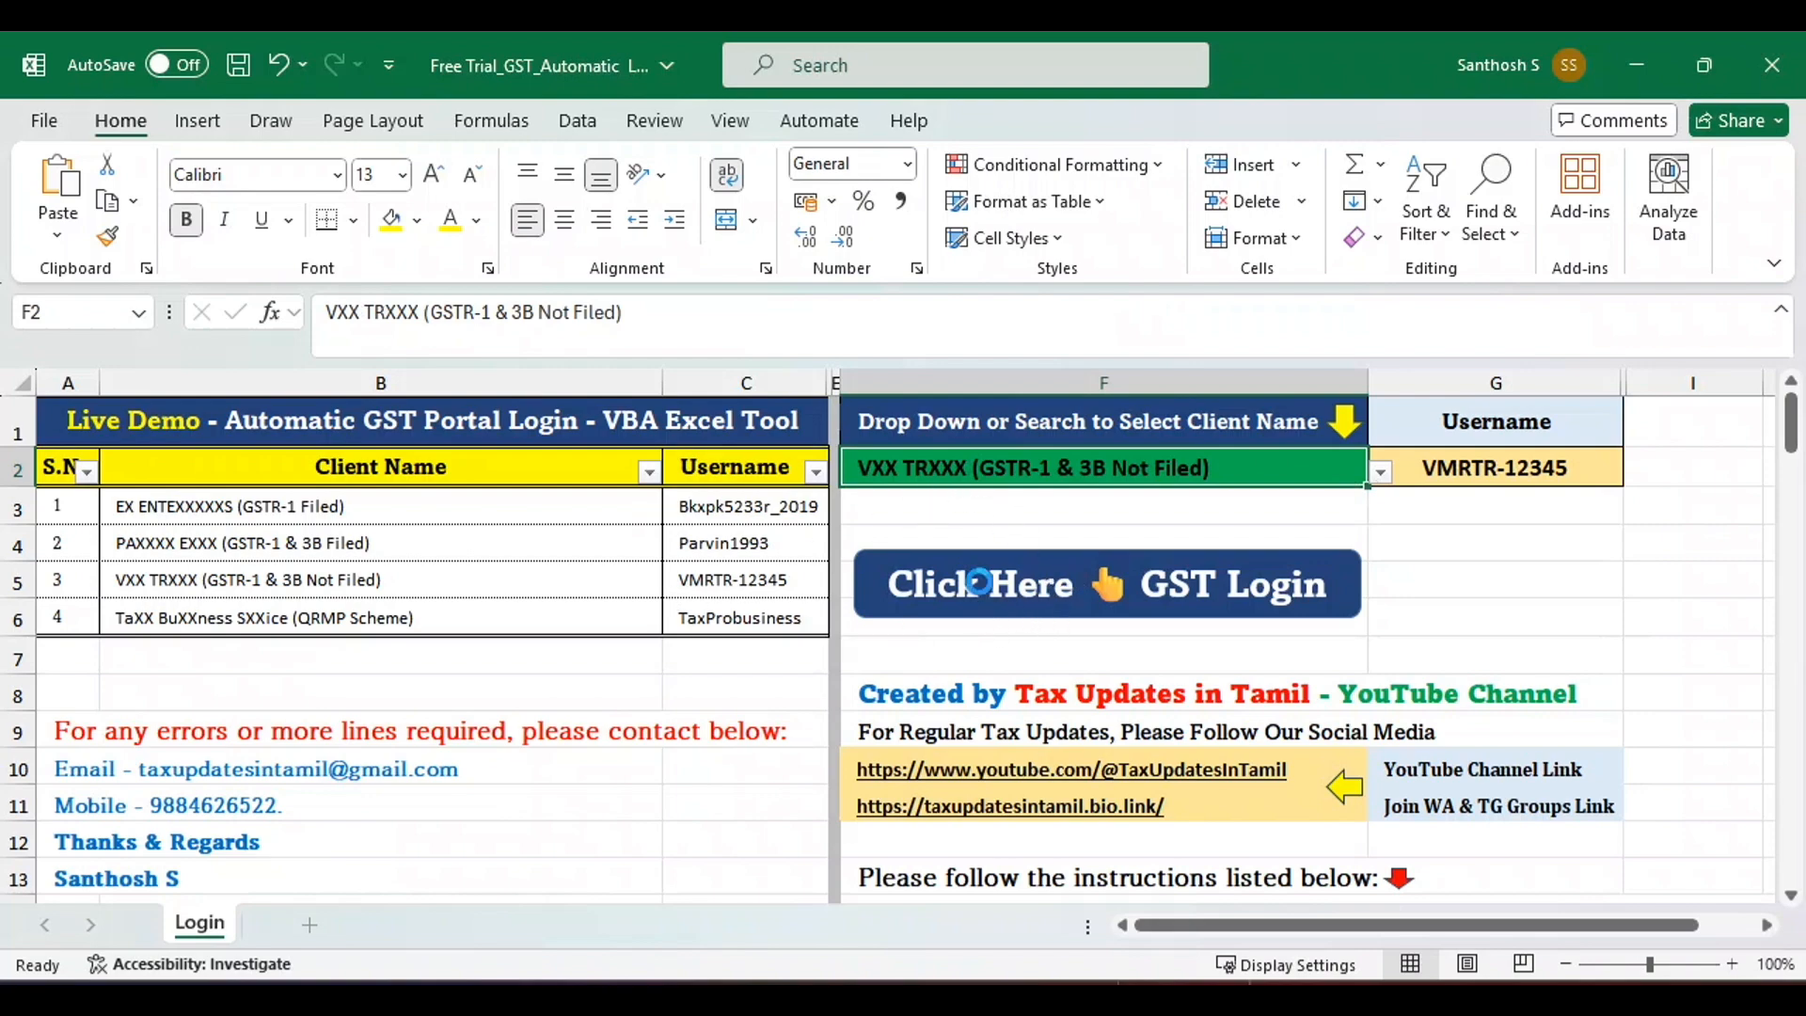
left_click(980, 585)
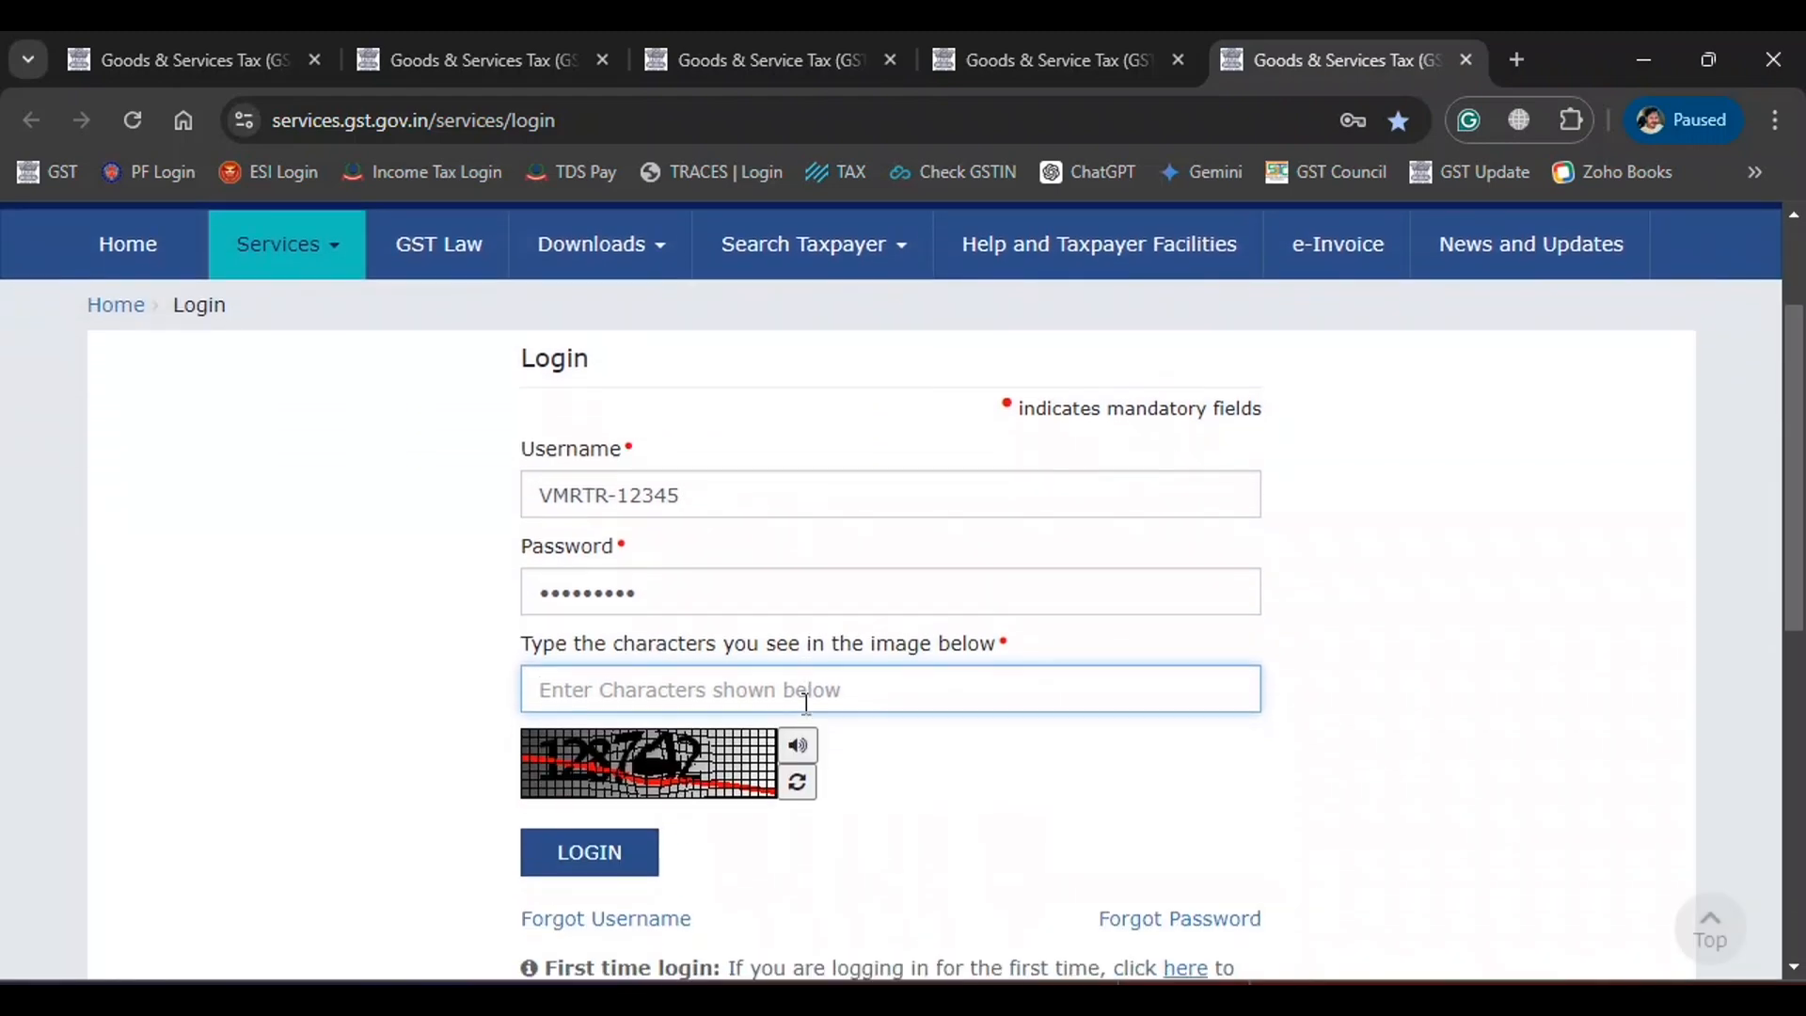
Log in to the not-filed client's account with the captcha characters, and search the File Returns dashboard for July 2024-25 to review its tiles.
type("128742")
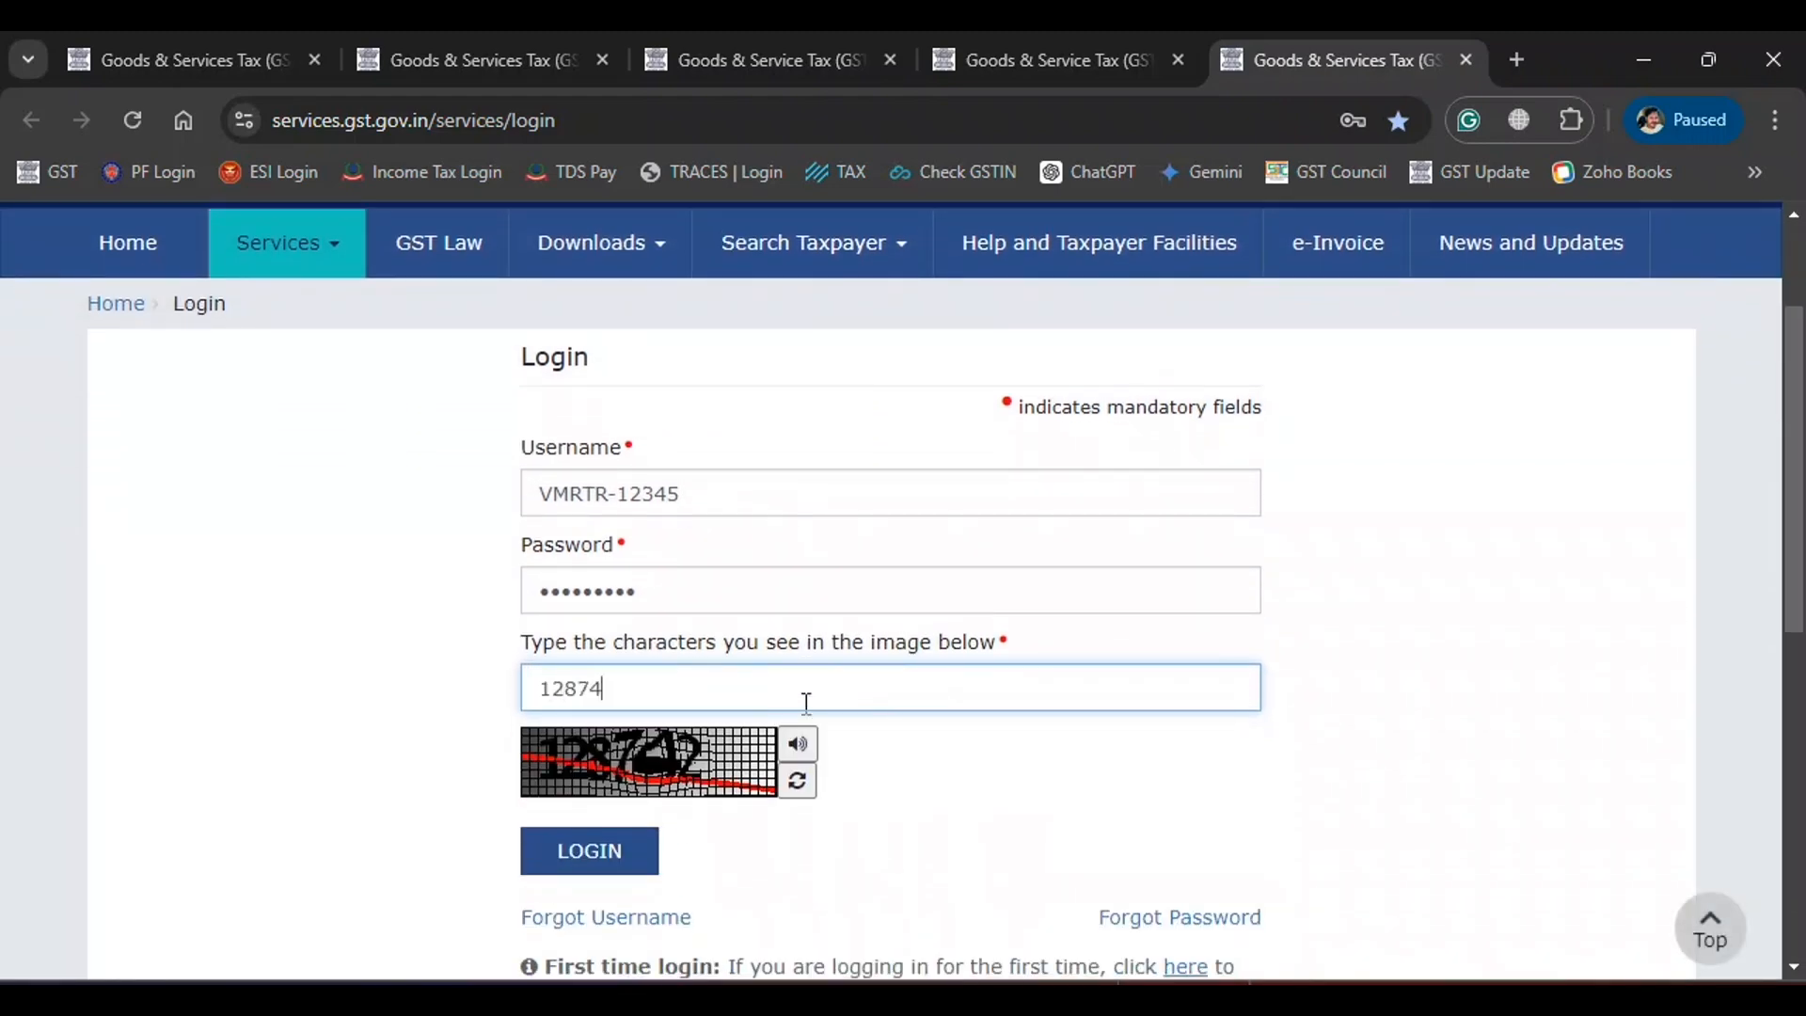
key("Return")
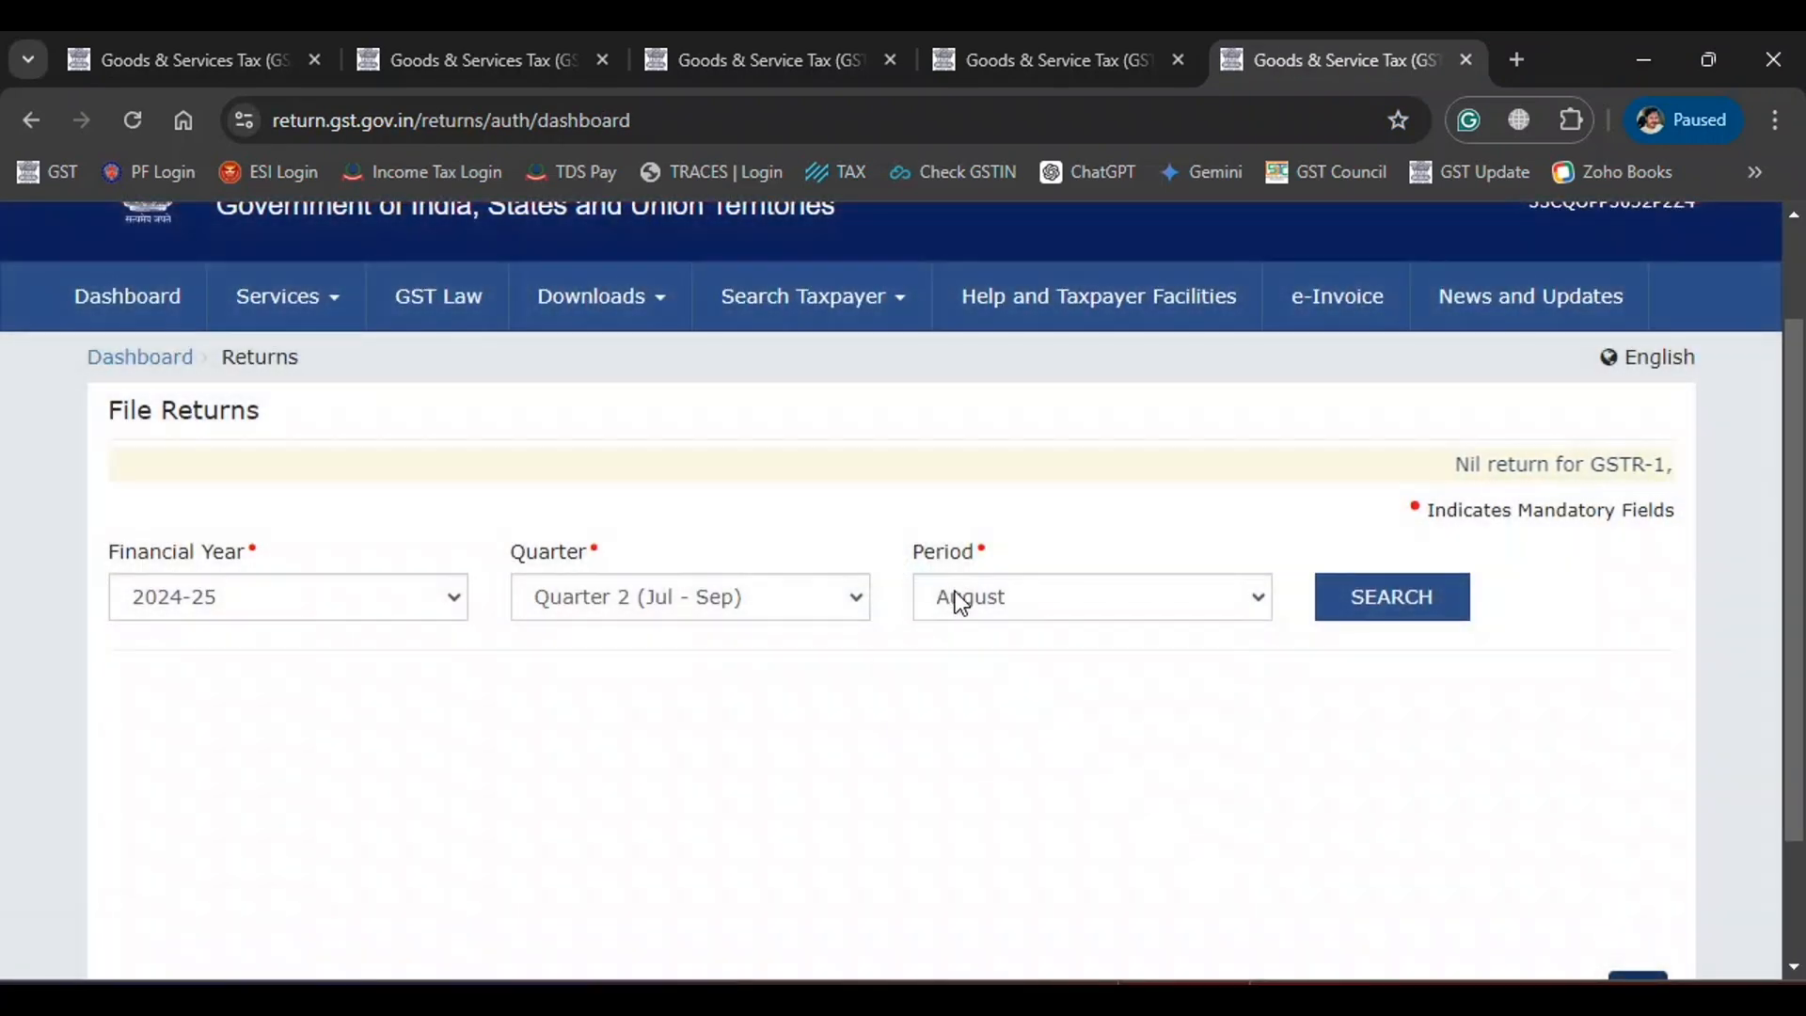
left_click(957, 607)
left_click(963, 639)
left_click(1339, 591)
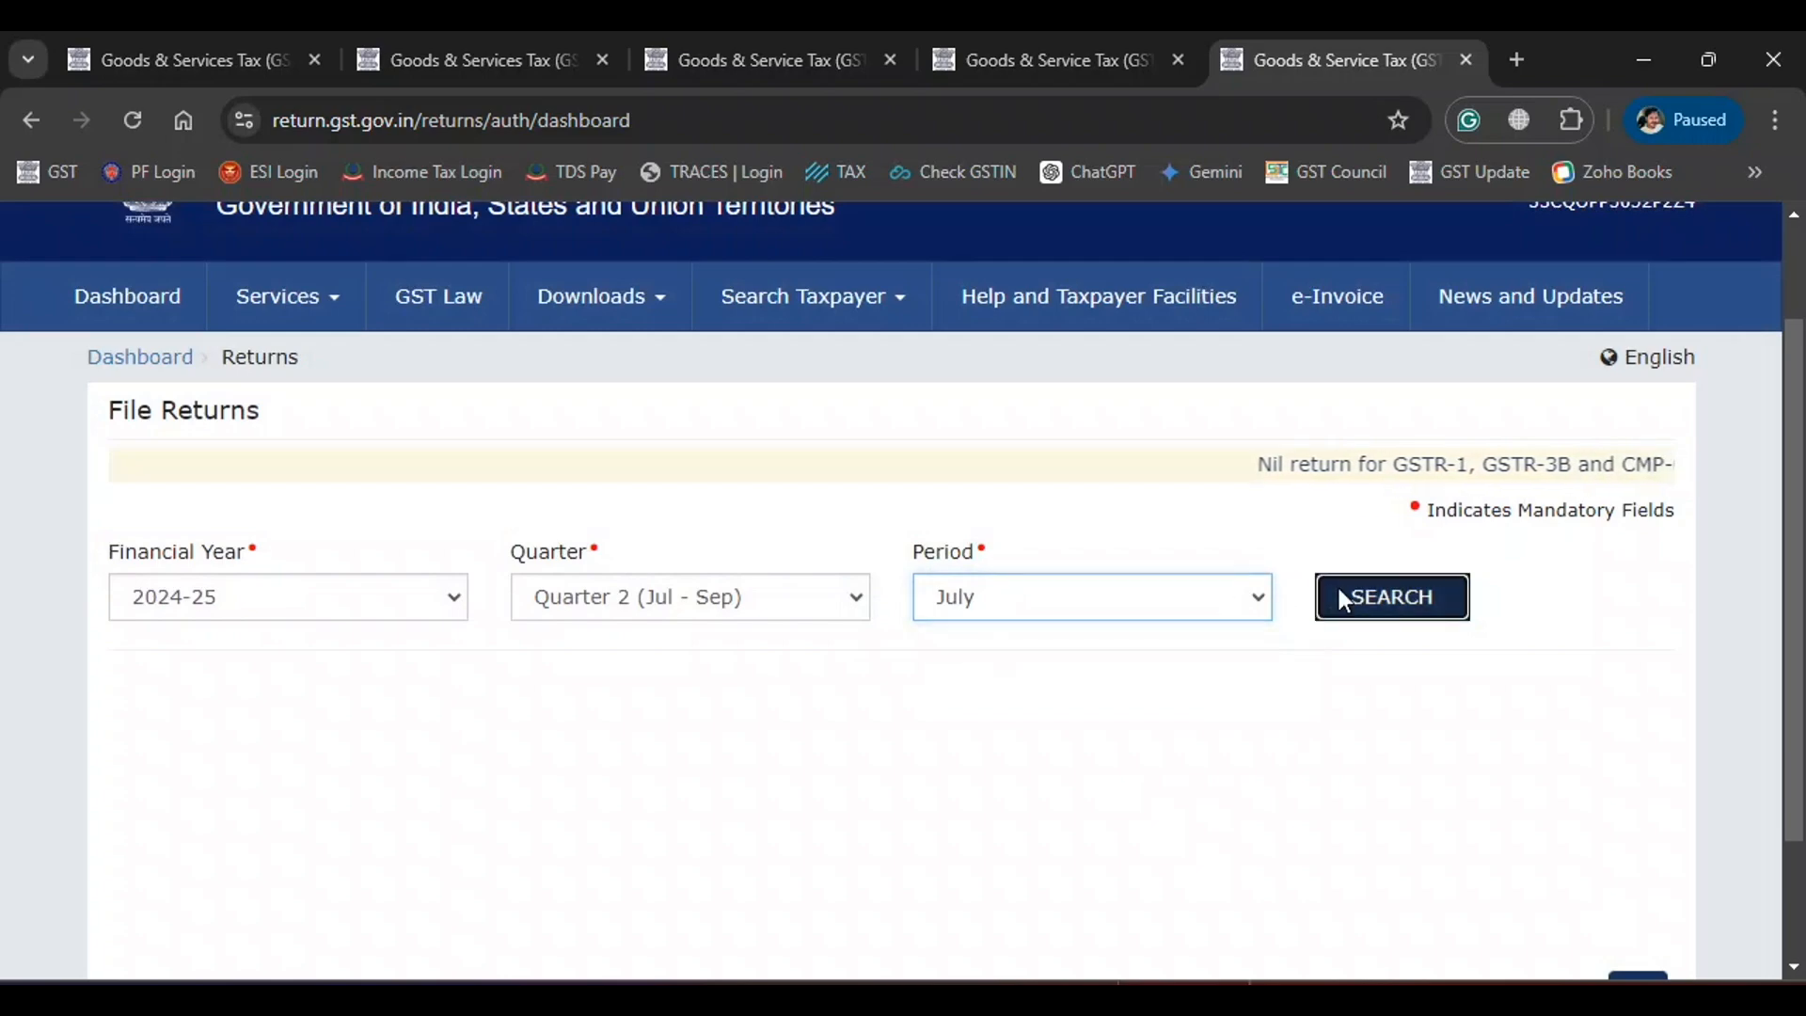
scroll(786, 649, "up", 2)
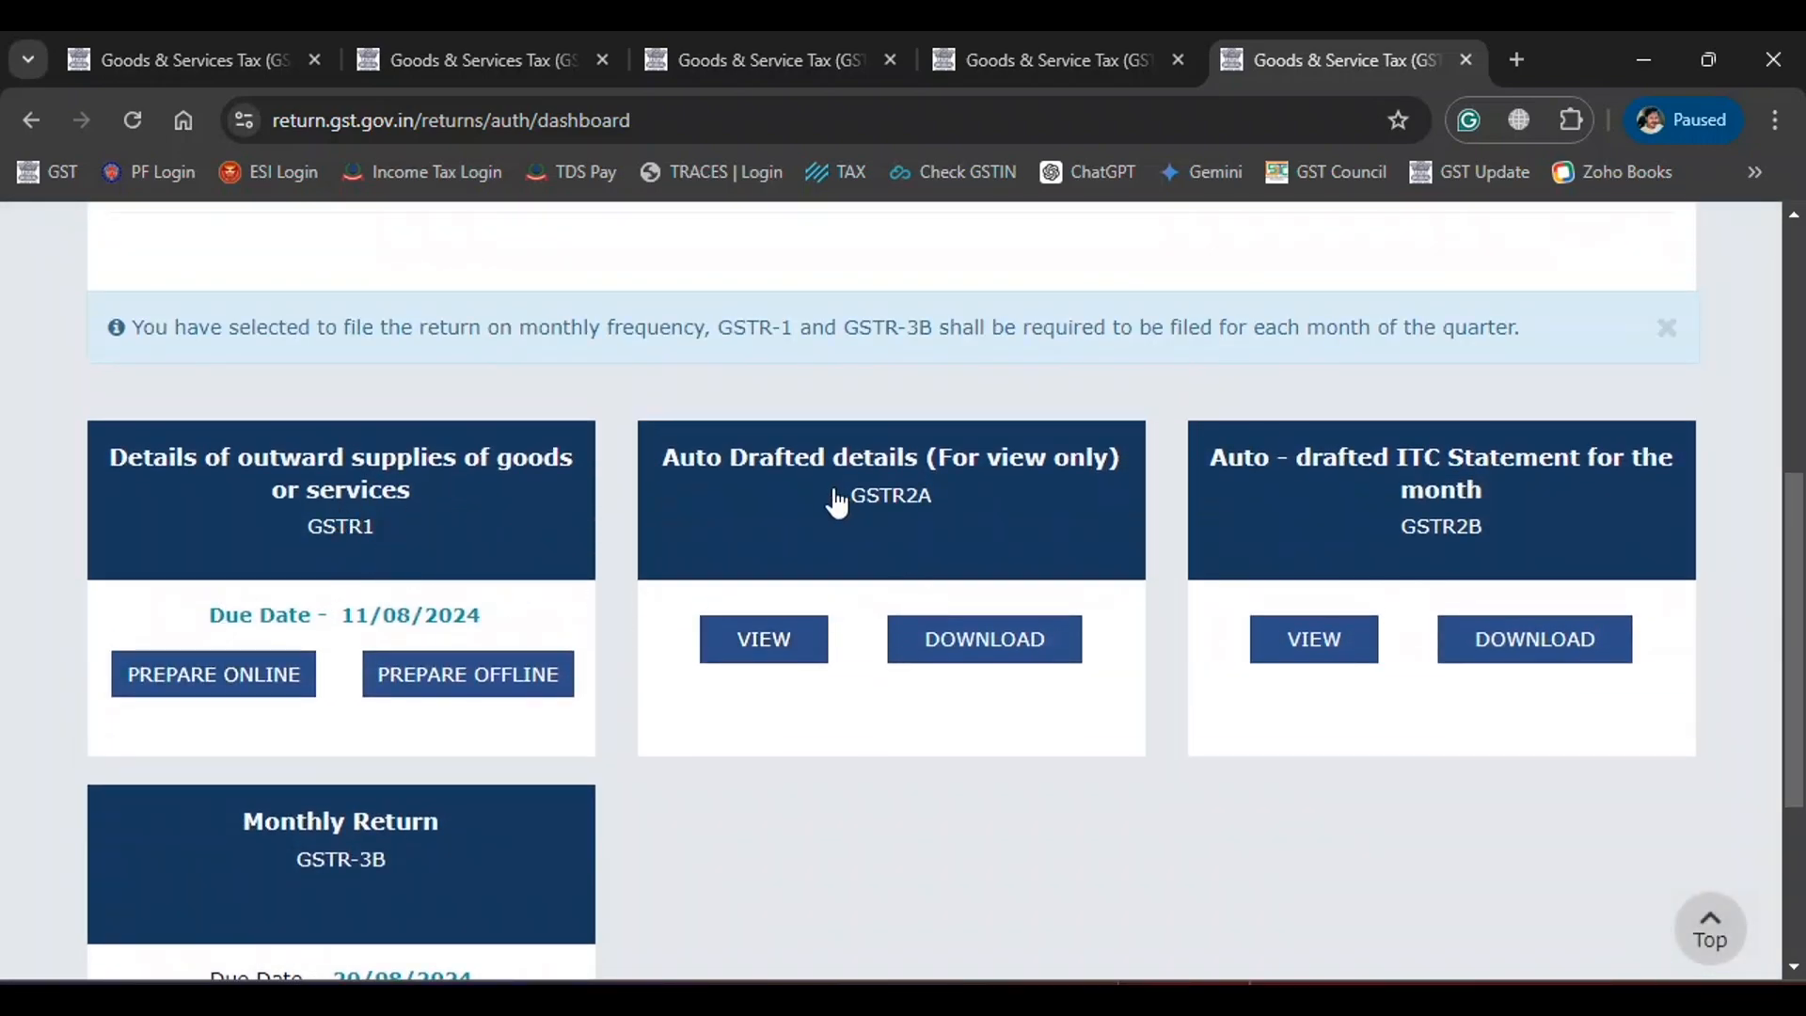
scroll(874, 793, "down", 3)
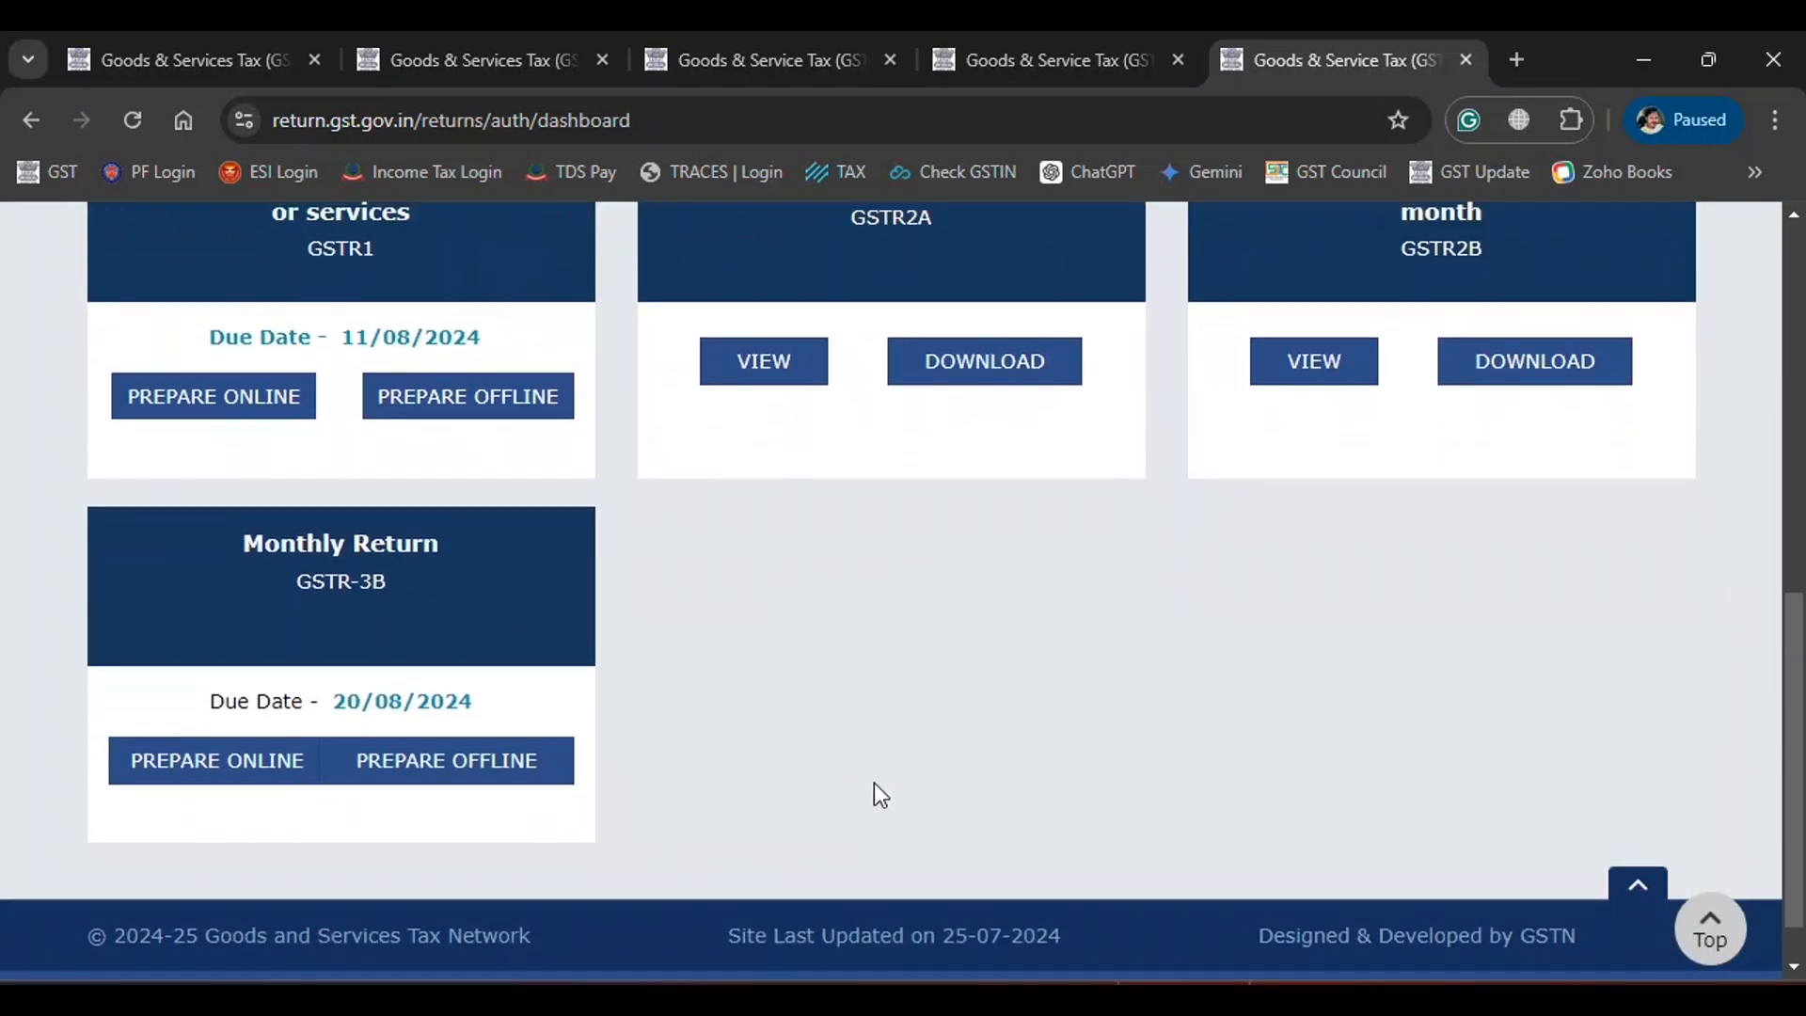
scroll(876, 792, "up", 2)
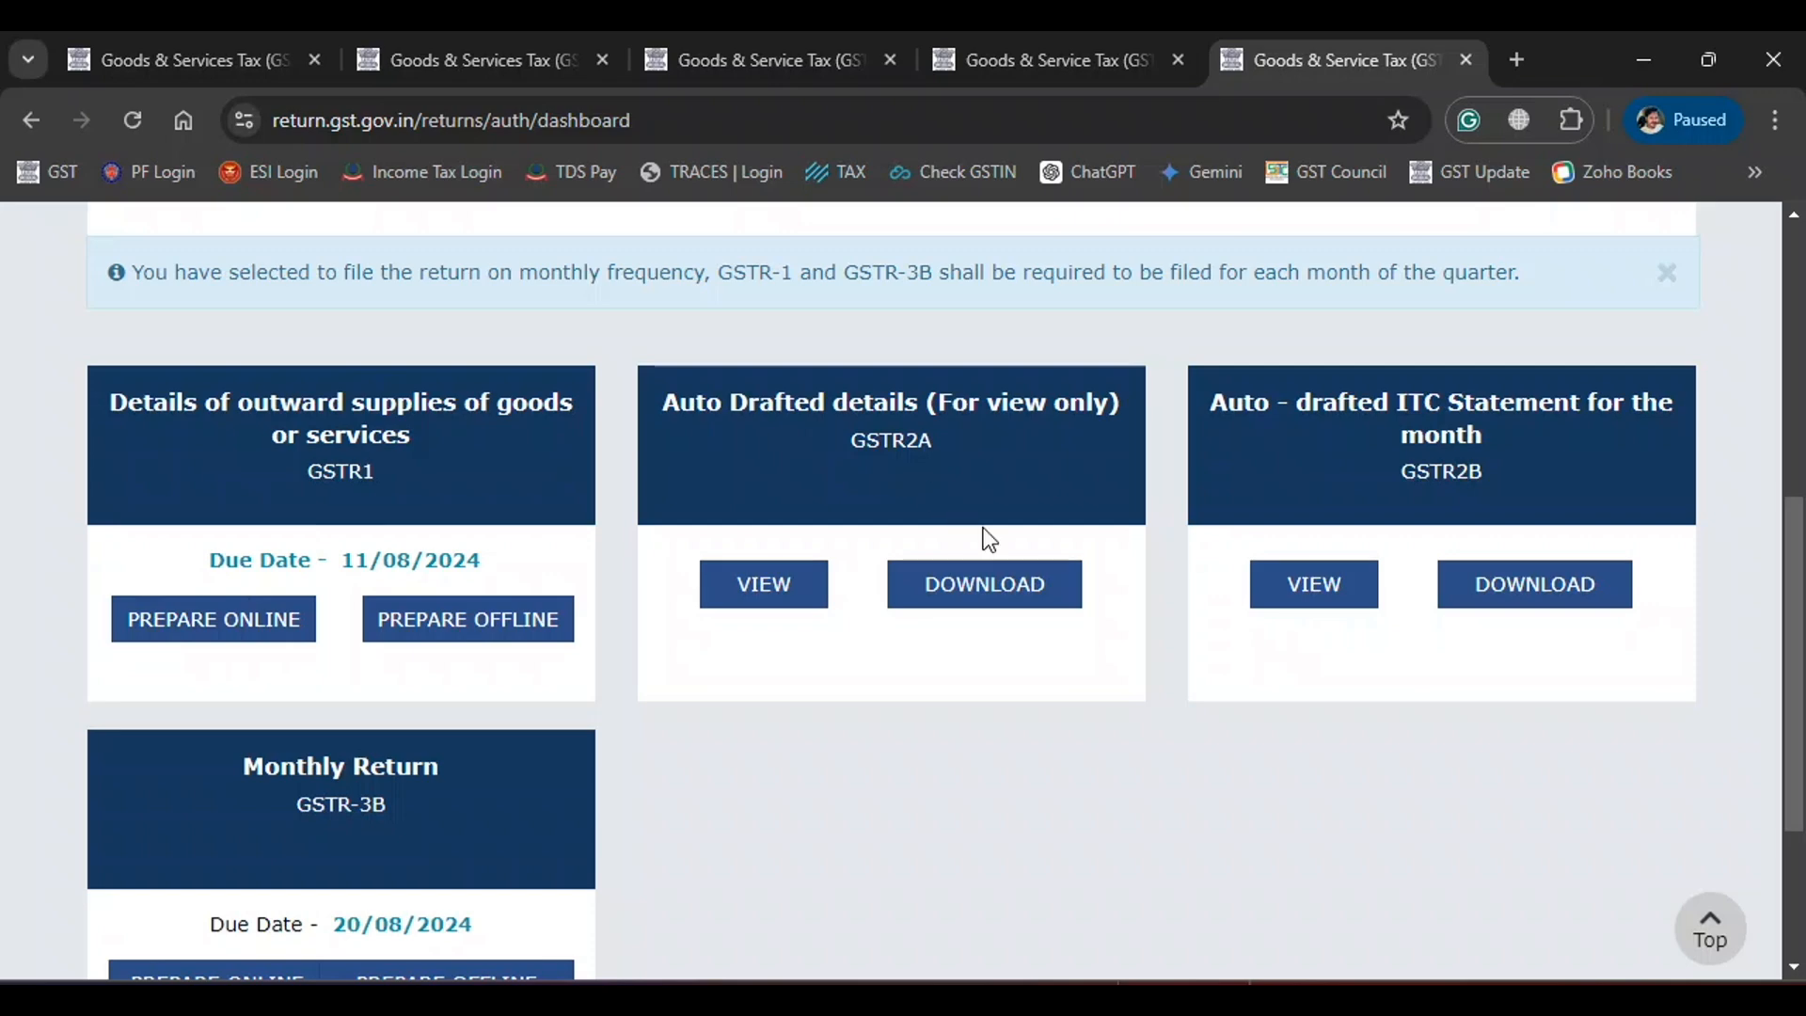
Switch back to the Excel login workbook, select the client marked QRMP Scheme and launch its GST portal login.
left_click(1155, 978)
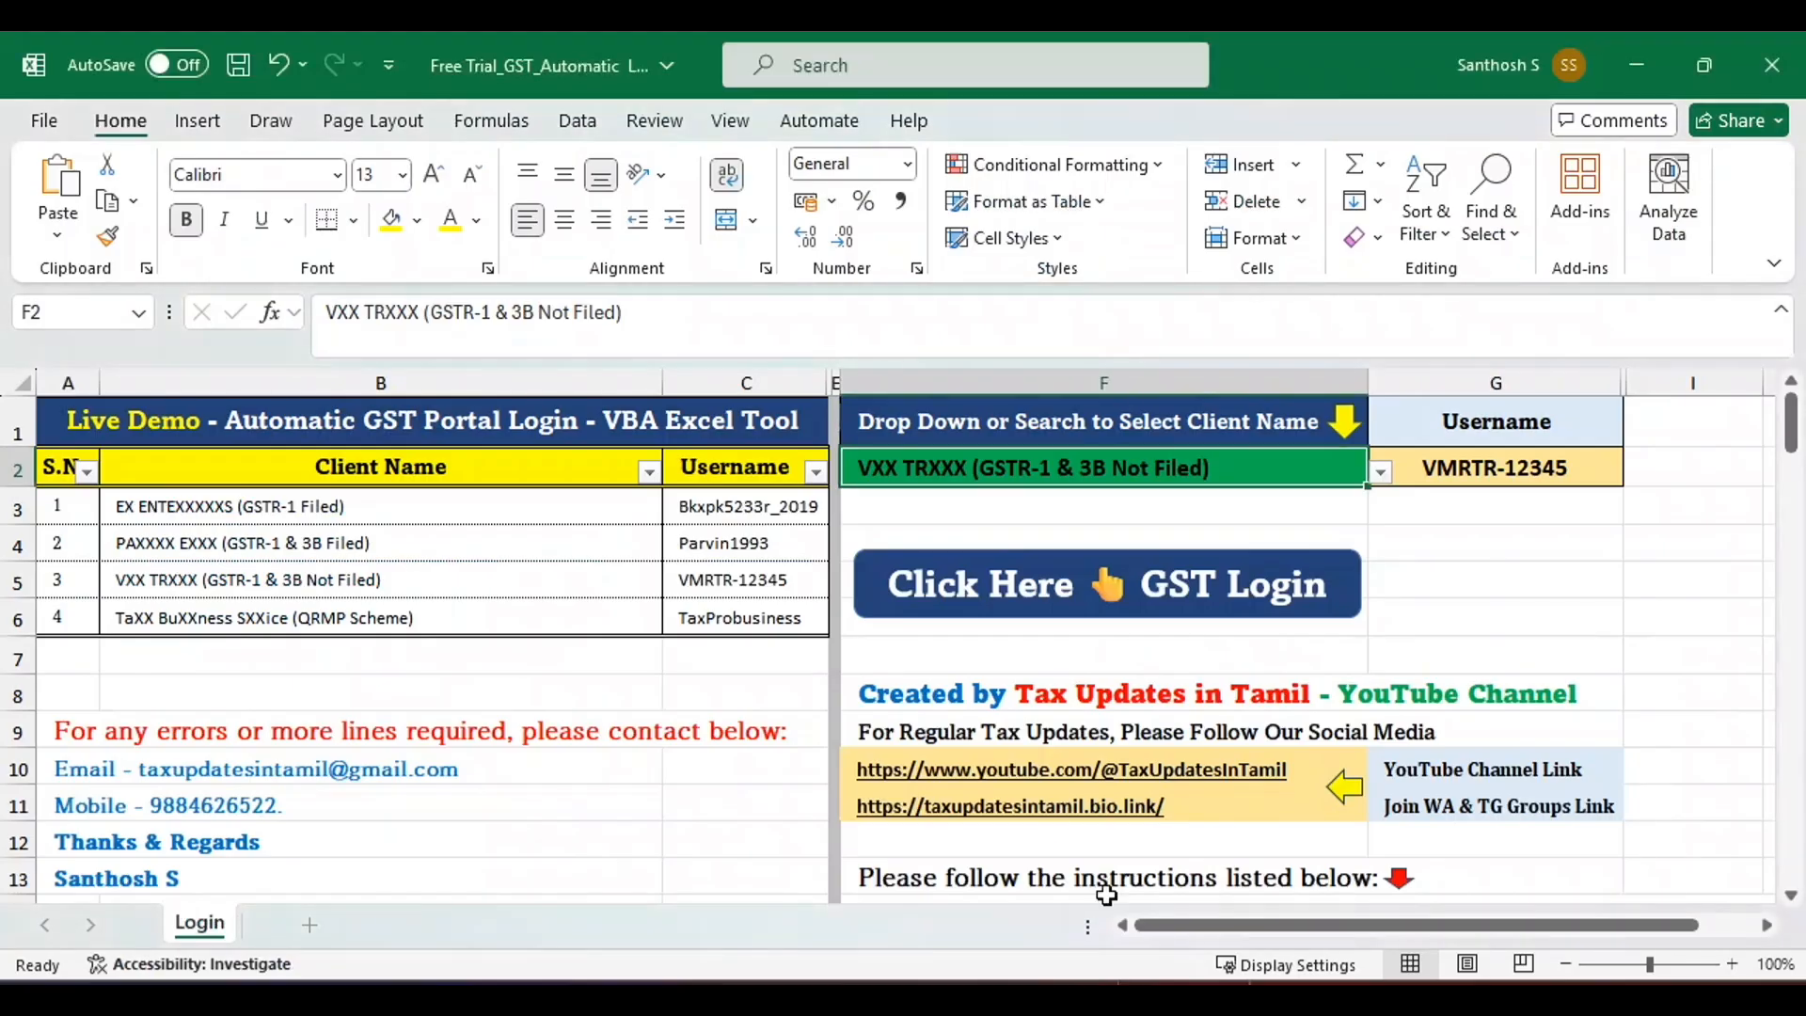
left_click(476, 617)
left_click(732, 612)
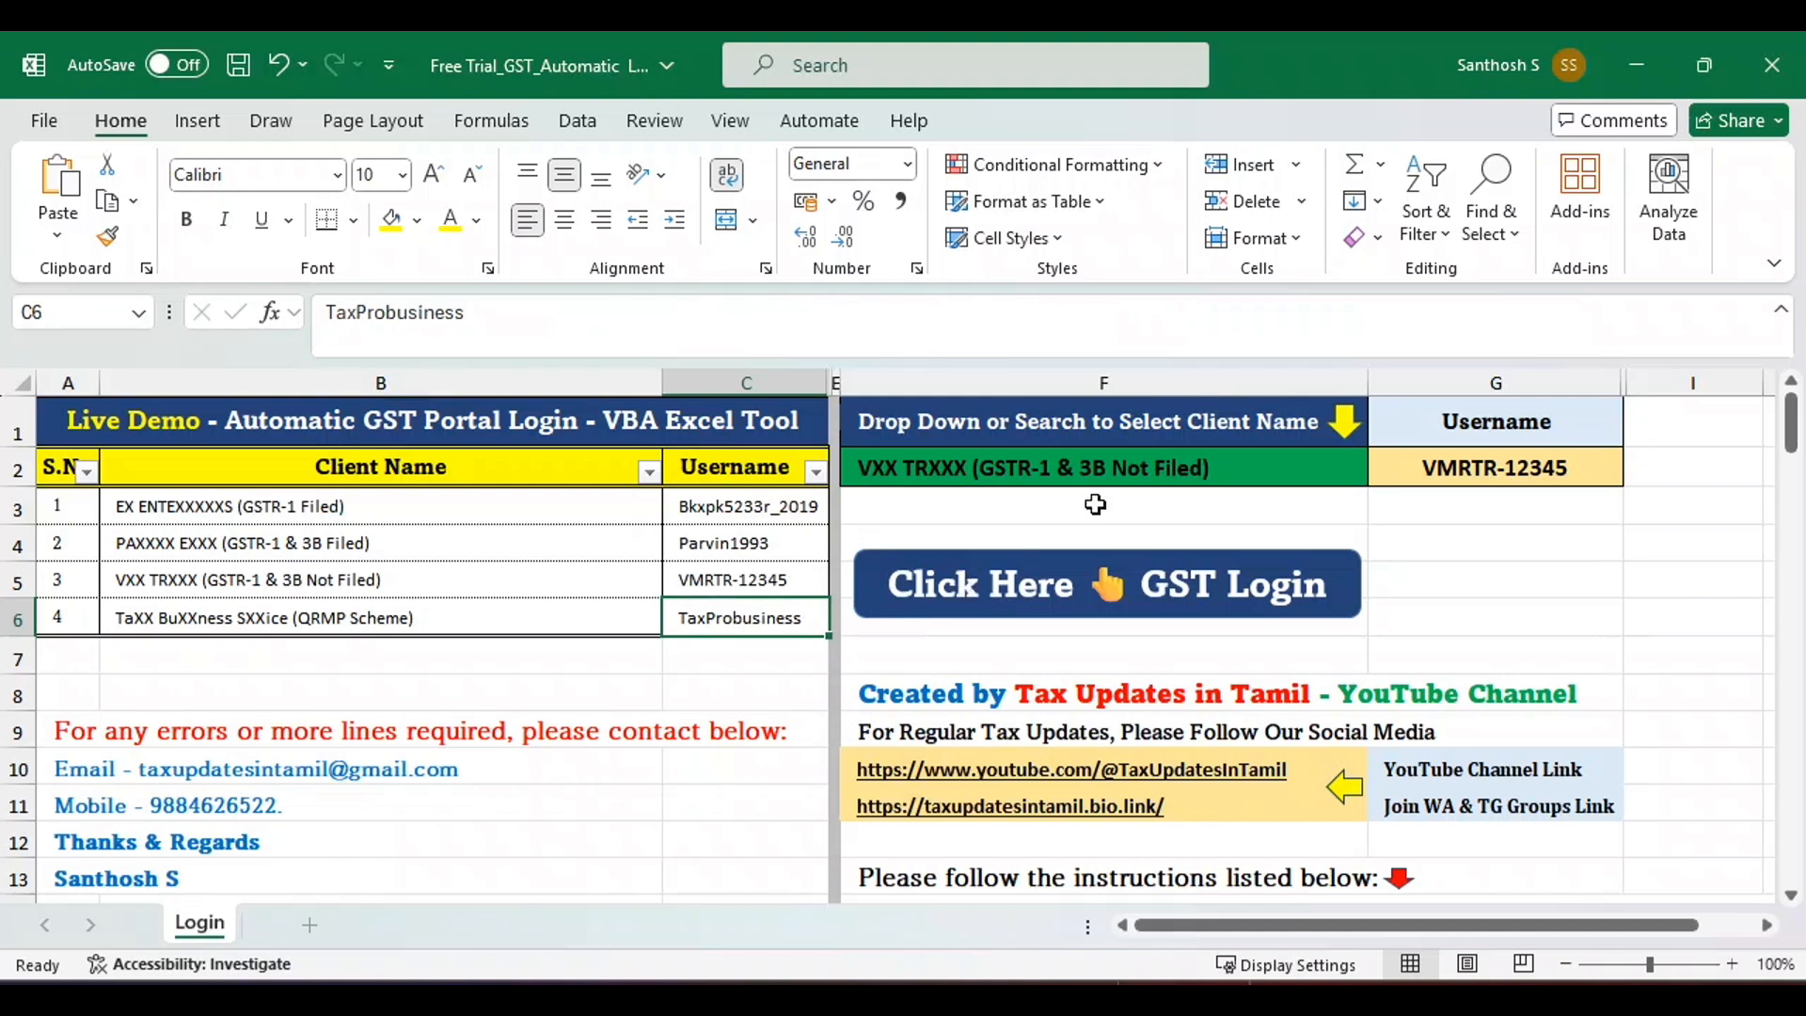
left_click(1213, 454)
left_click(1378, 475)
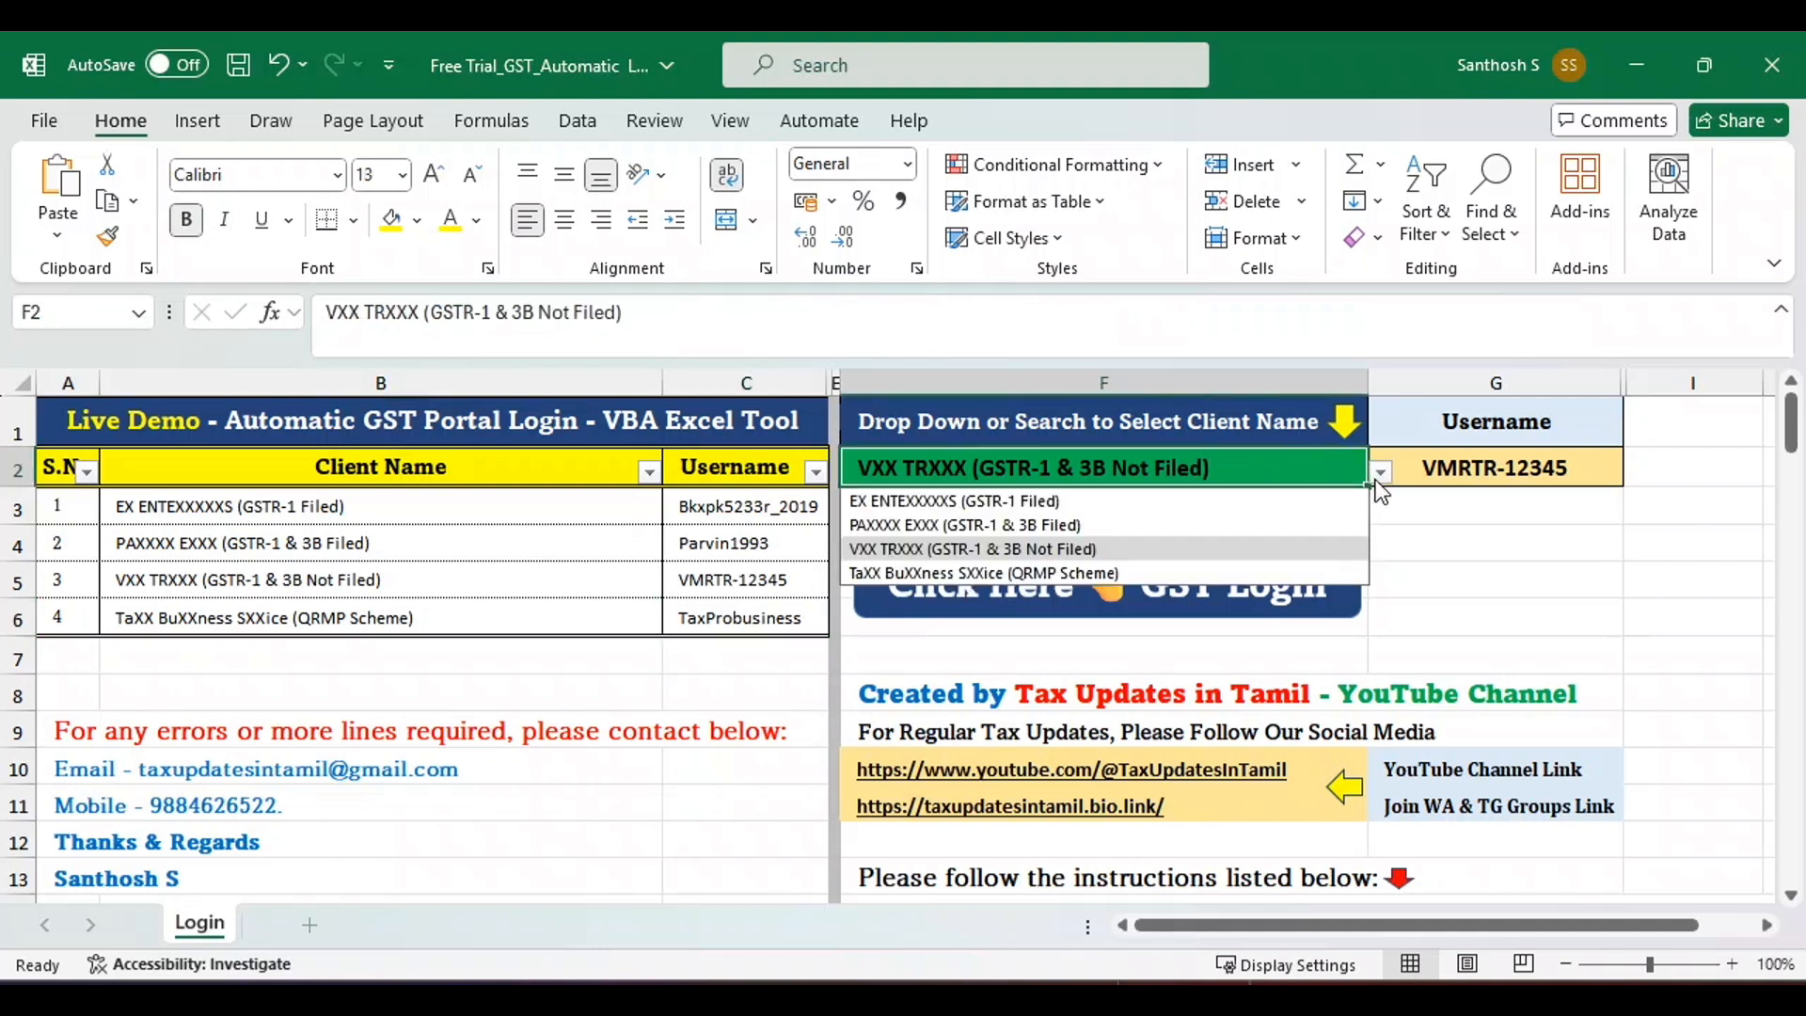
left_click(955, 573)
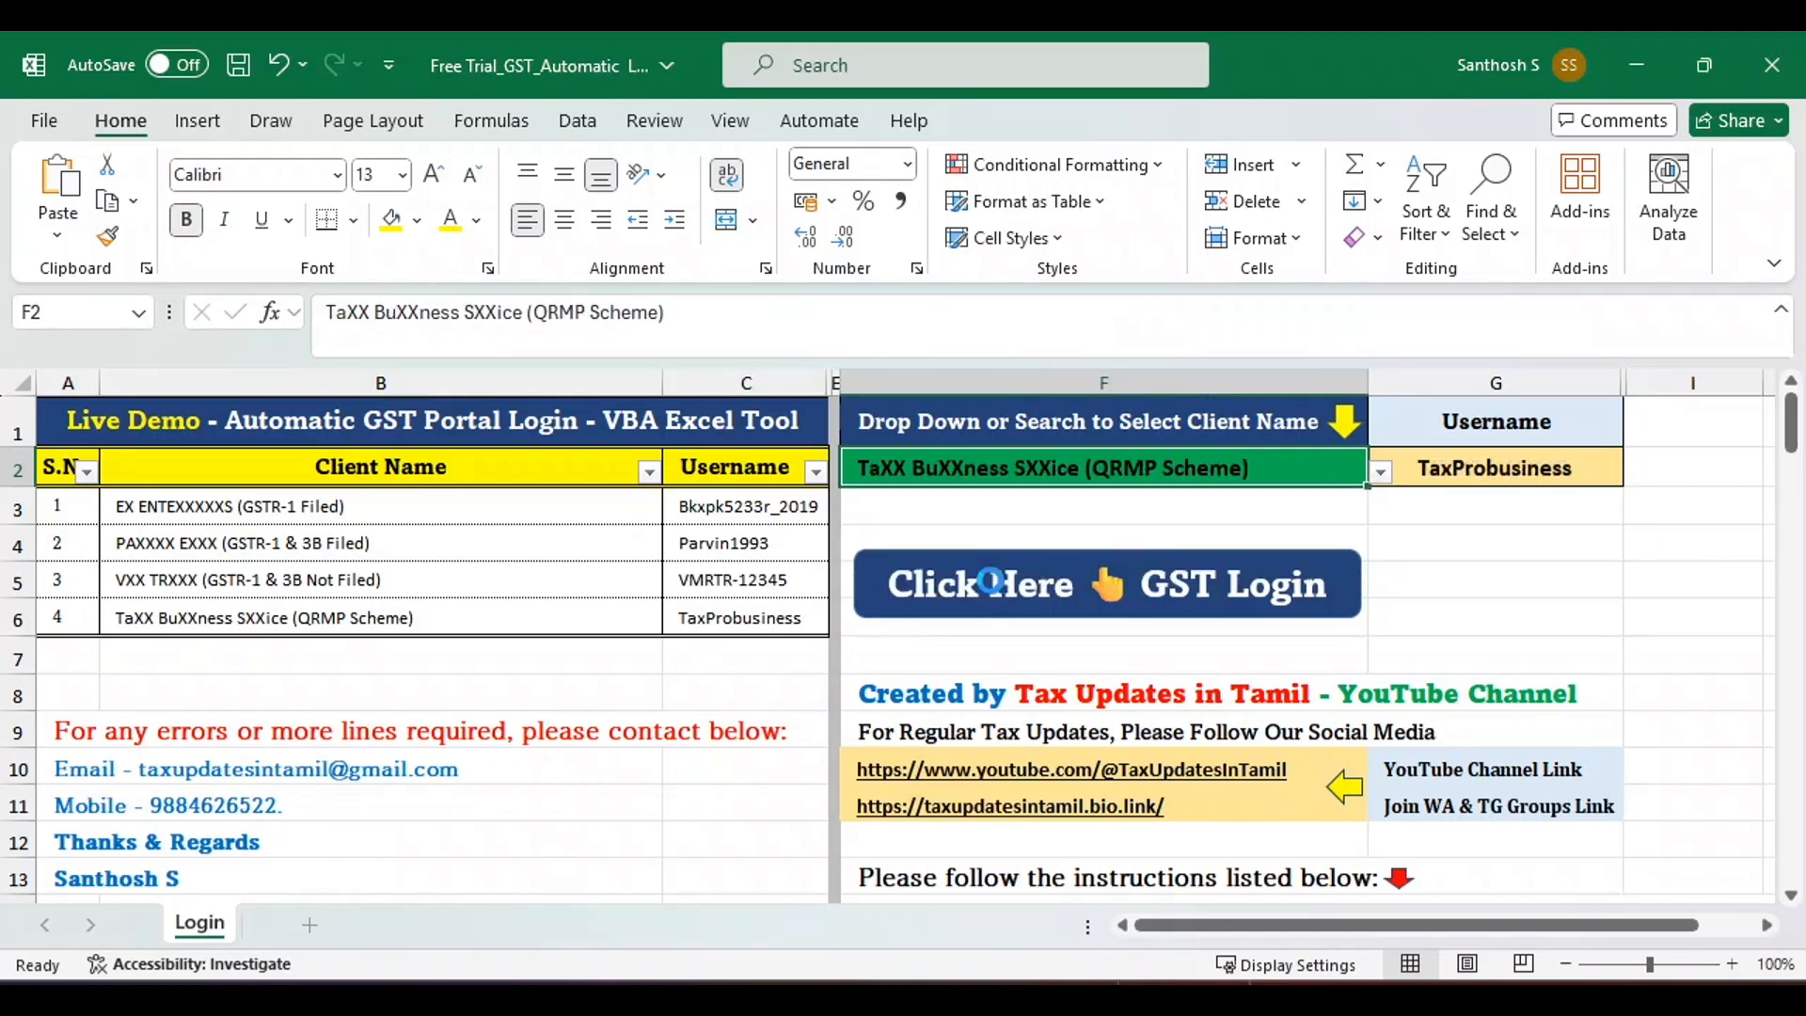
left_click(987, 580)
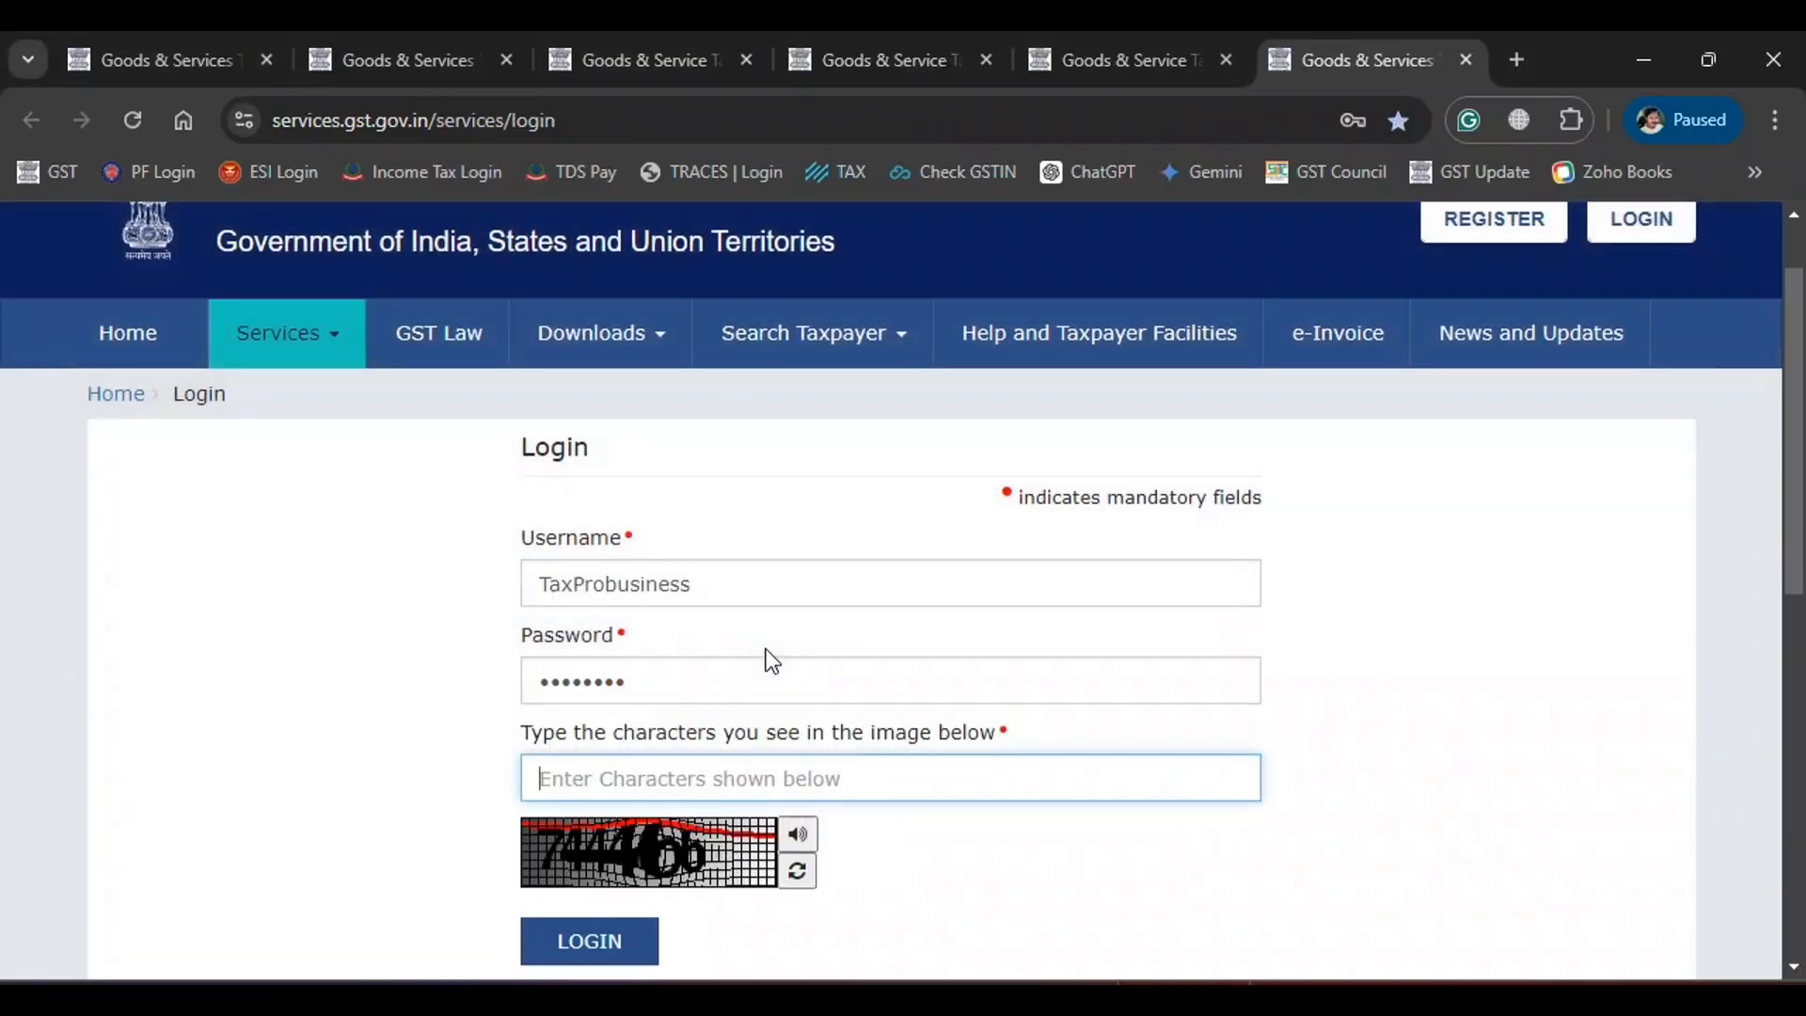
Enter the captcha characters to log in, and review the QRMP client's Returns Calendar for the last five return periods.
type("744466")
key("Return")
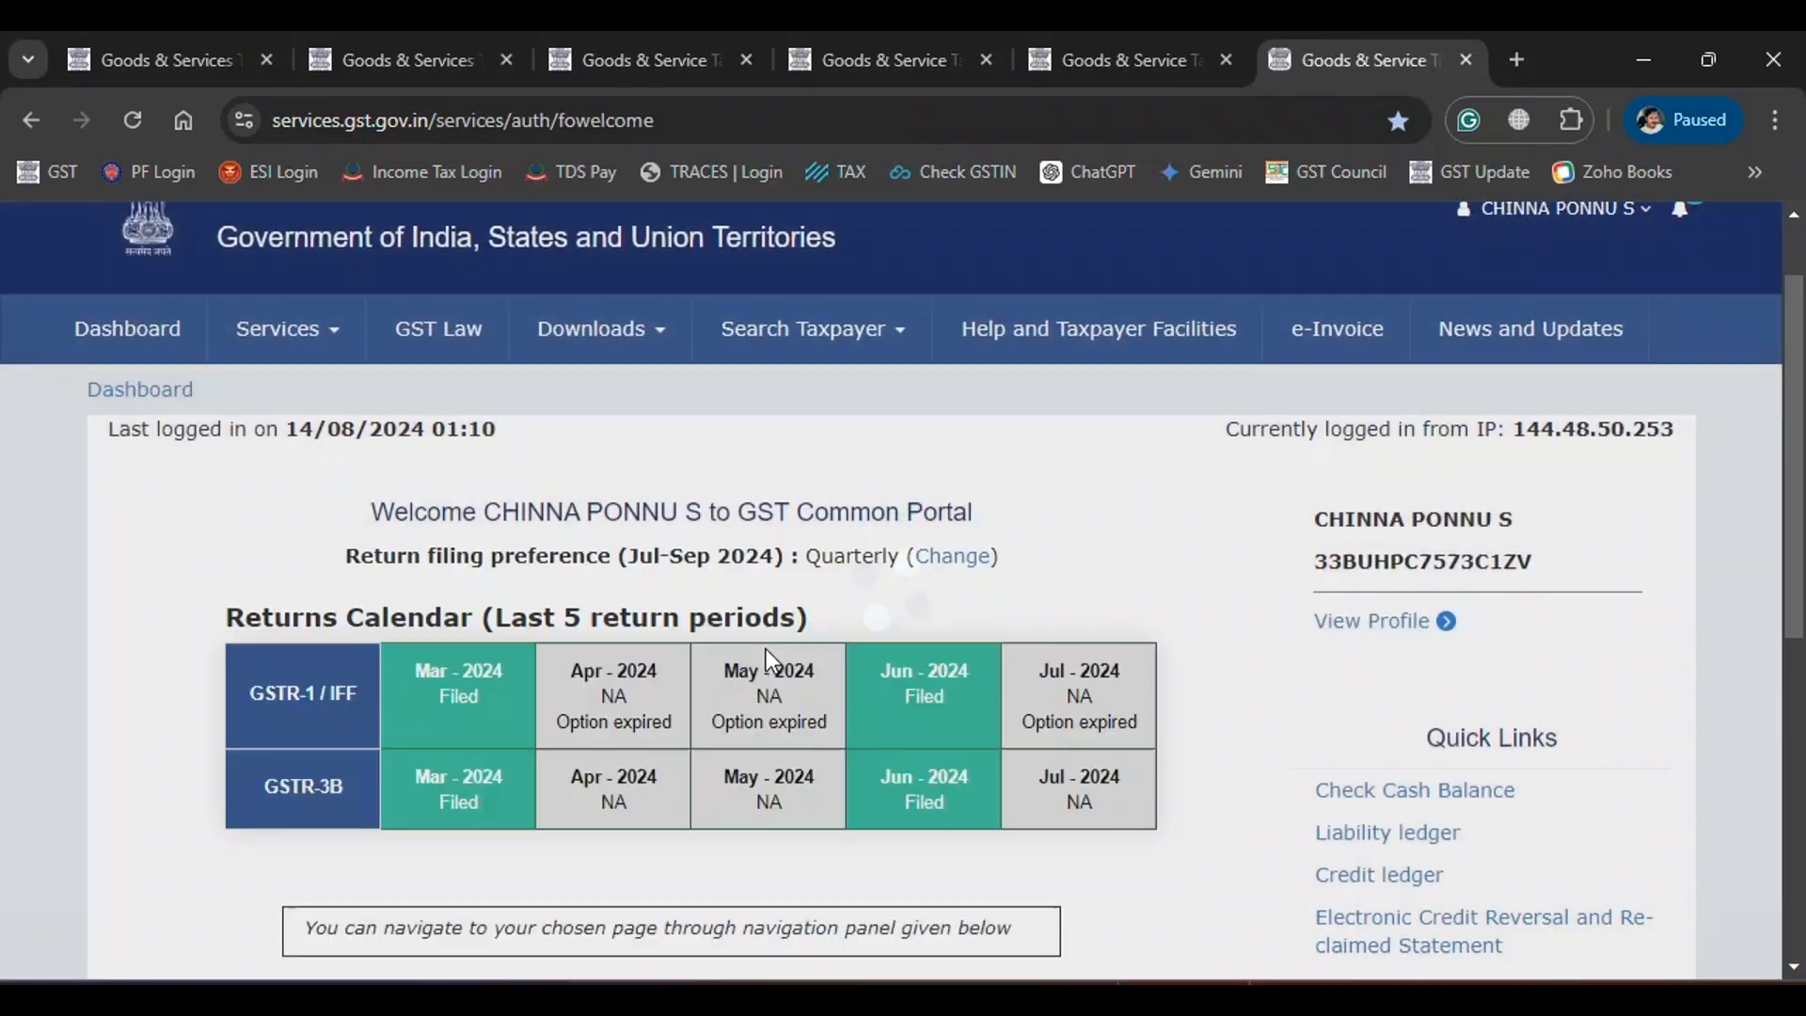
scroll(1012, 583, "down", 3)
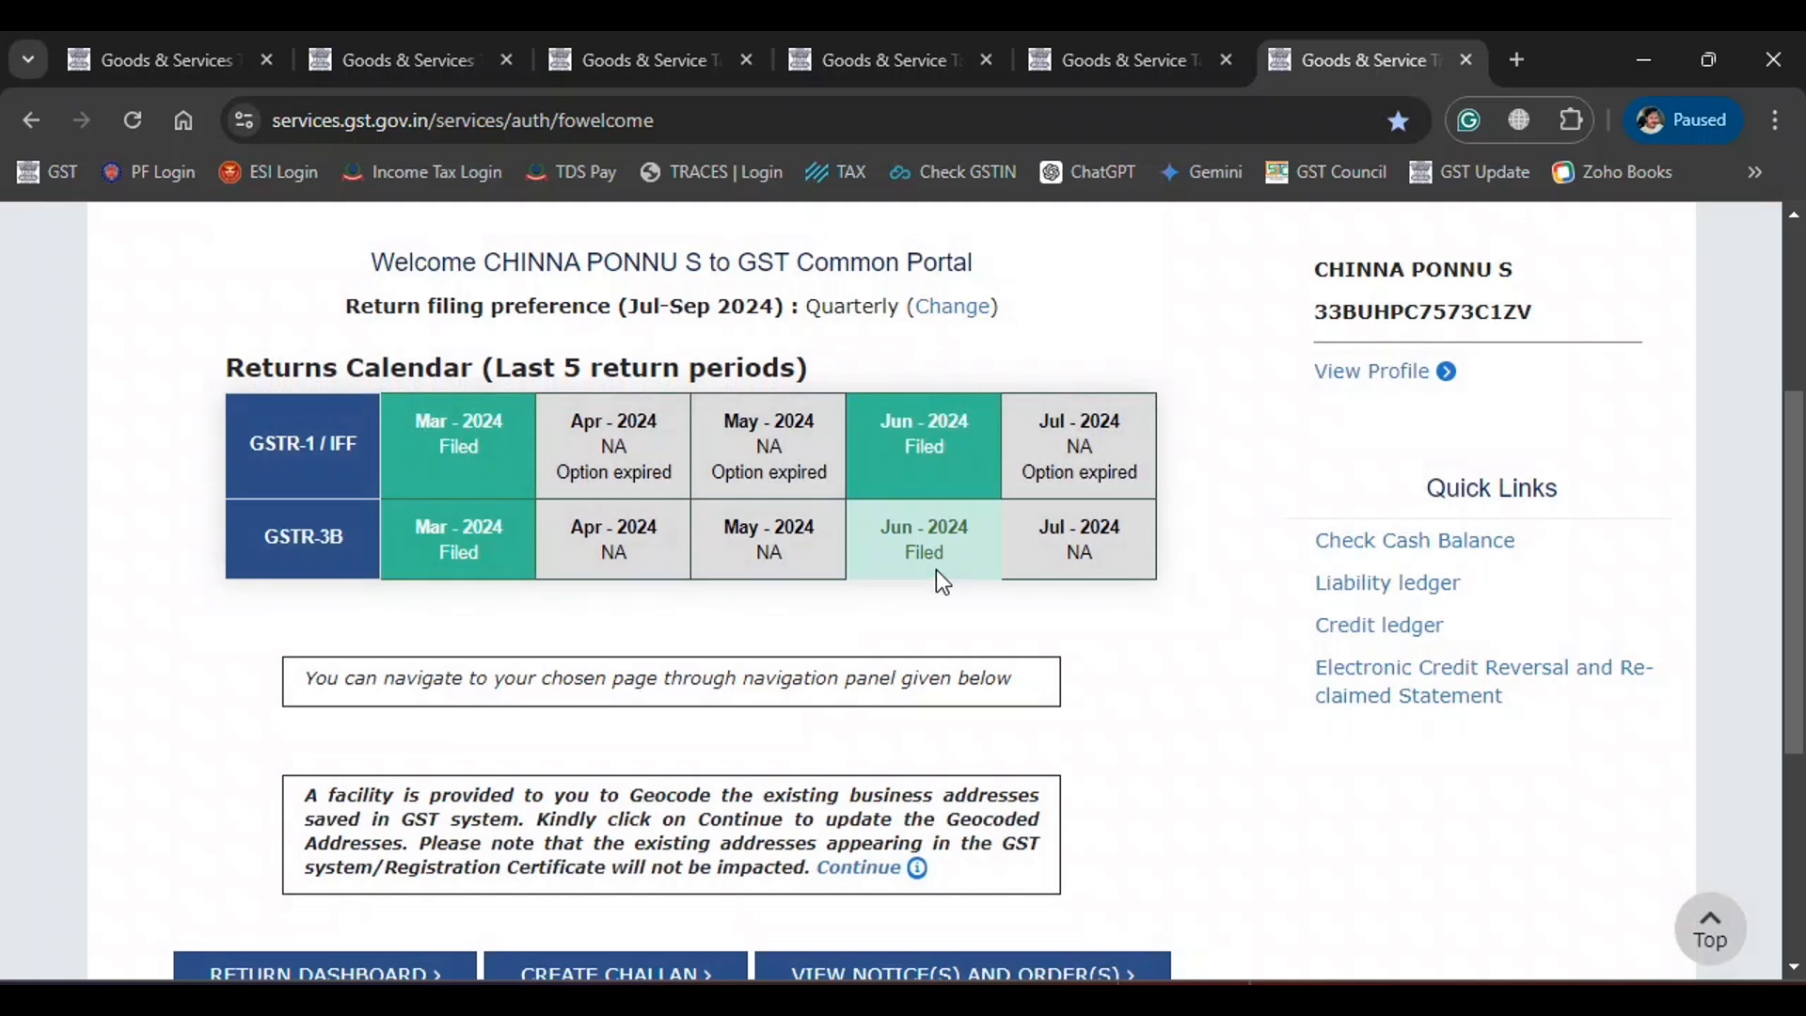
scroll(943, 581, "down", 1)
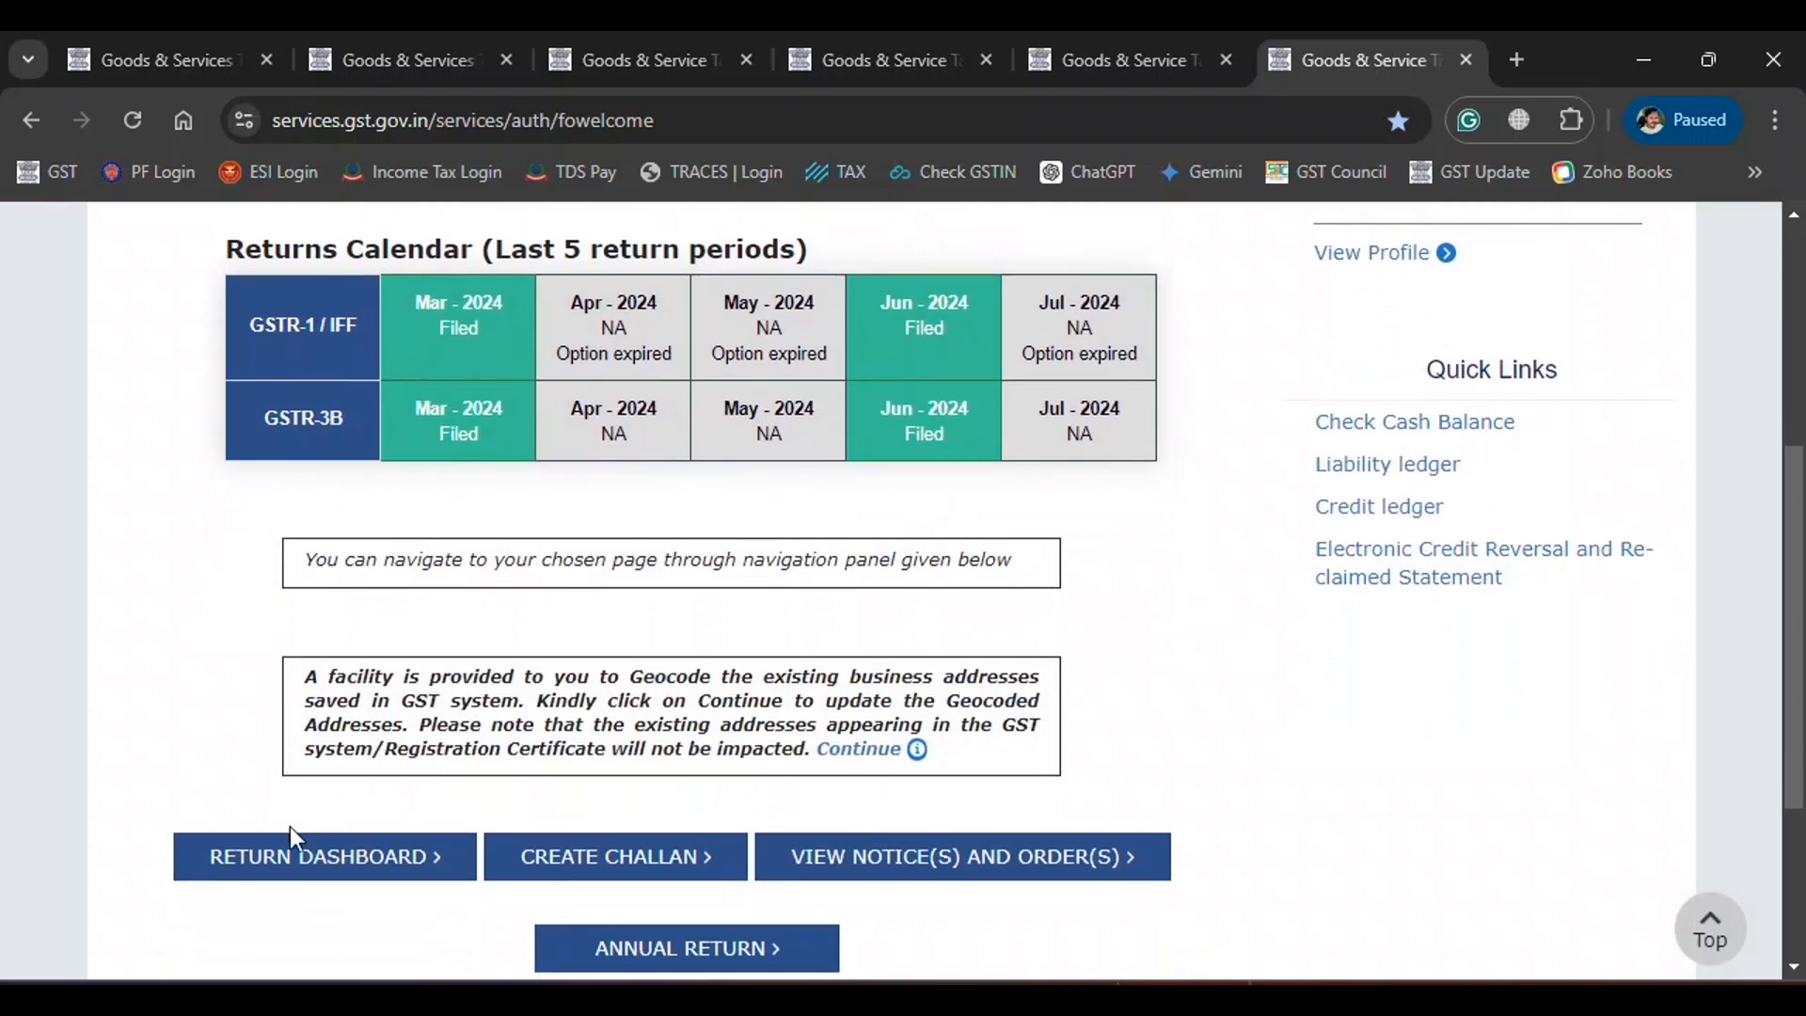
Open the QRMP client's return dashboard and search for July in Quarter 2 (Jul - Sep) of 2024-25.
left_click(301, 858)
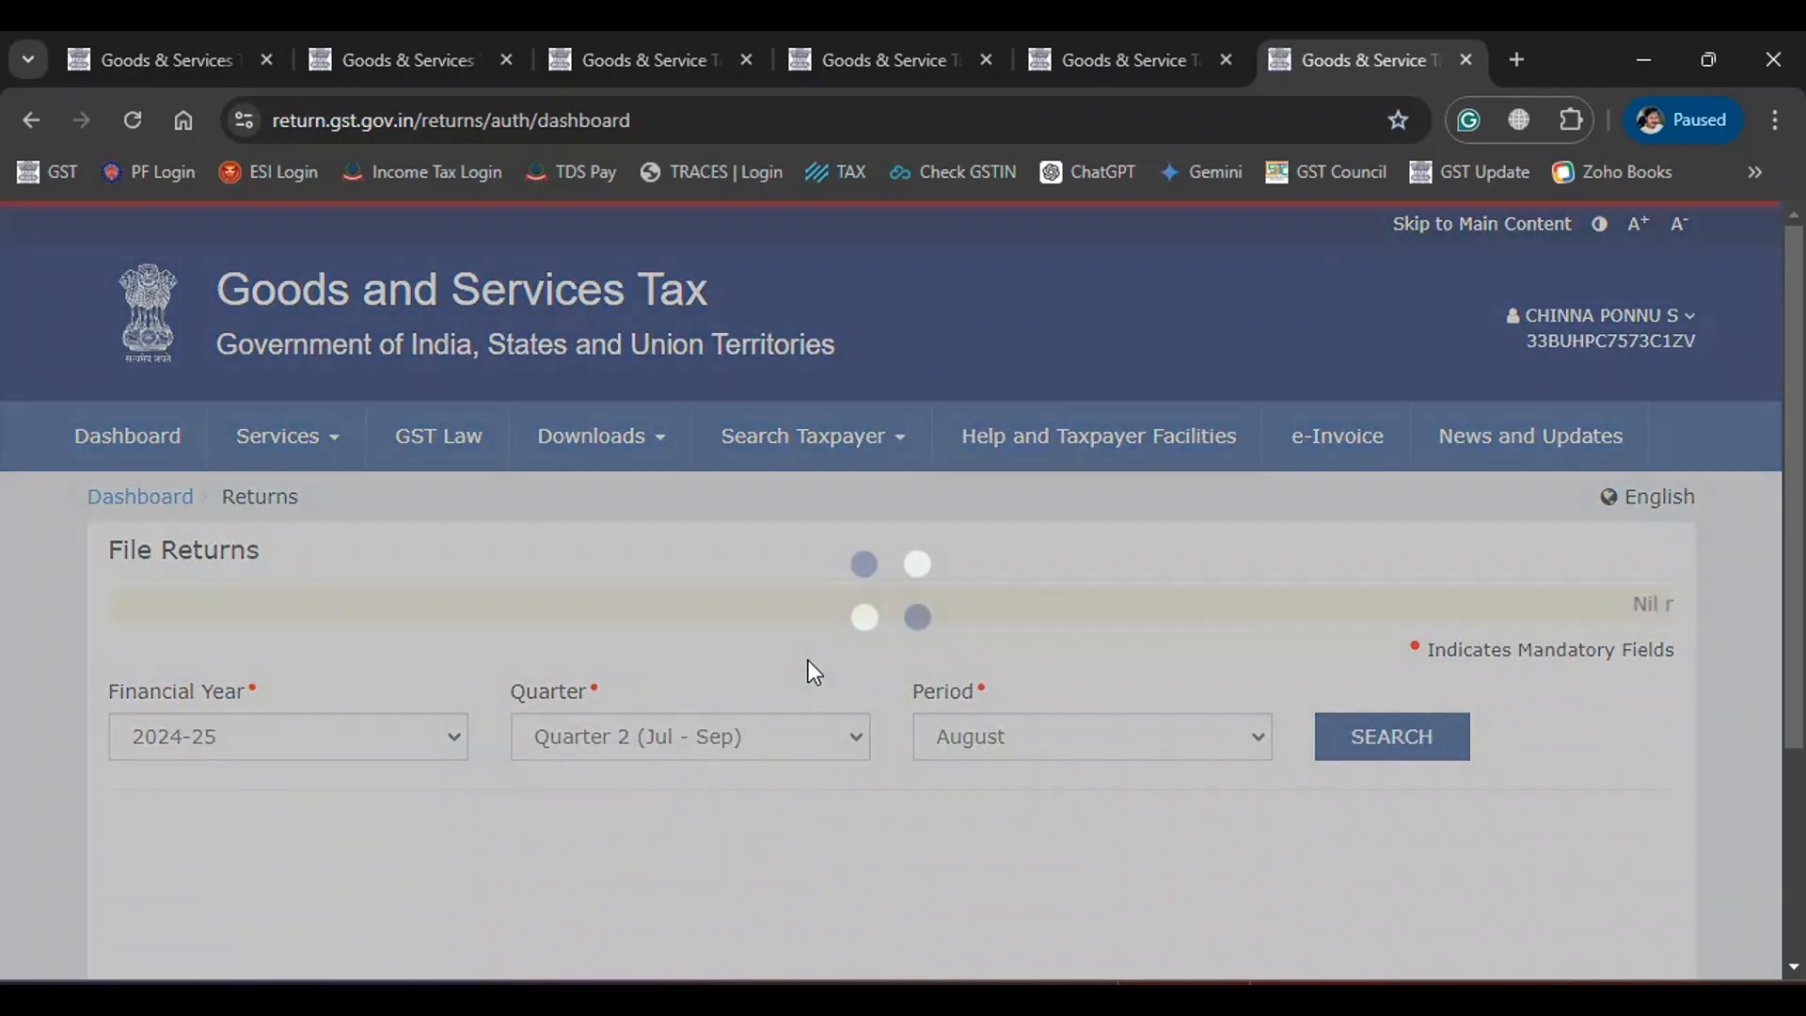
scroll(808, 667, "down", 2)
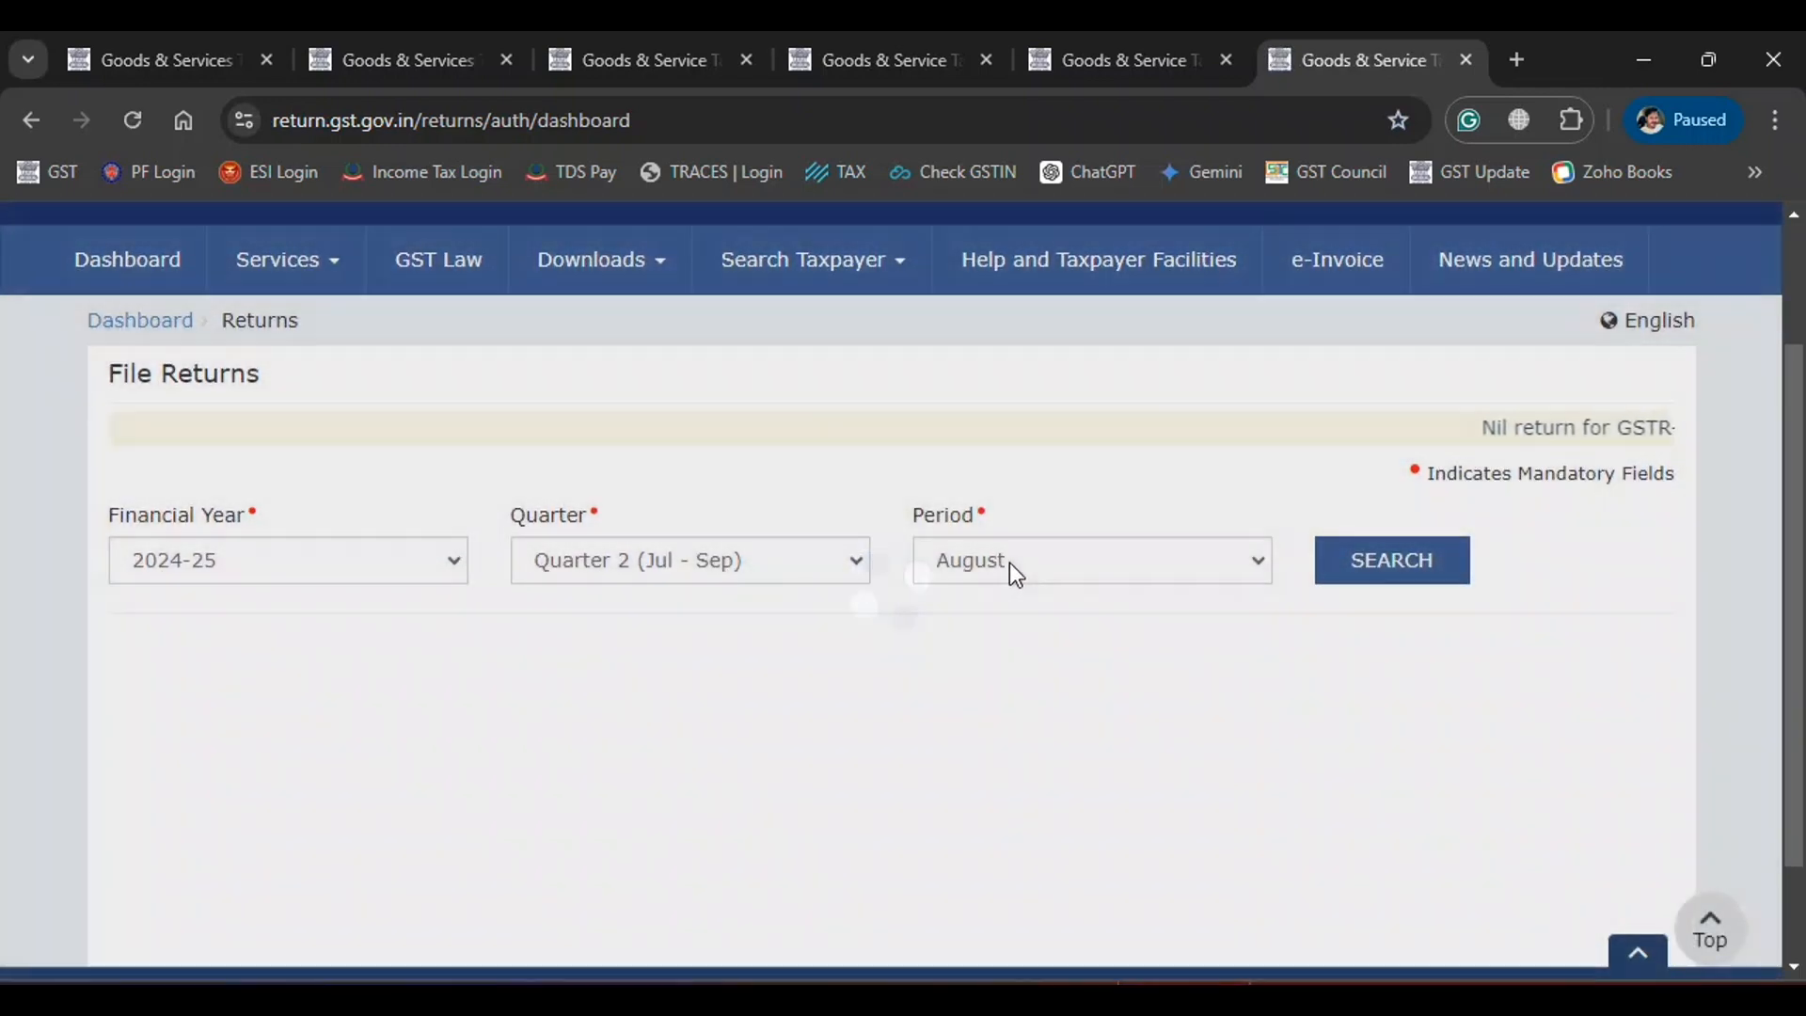
left_click(1010, 564)
left_click(997, 598)
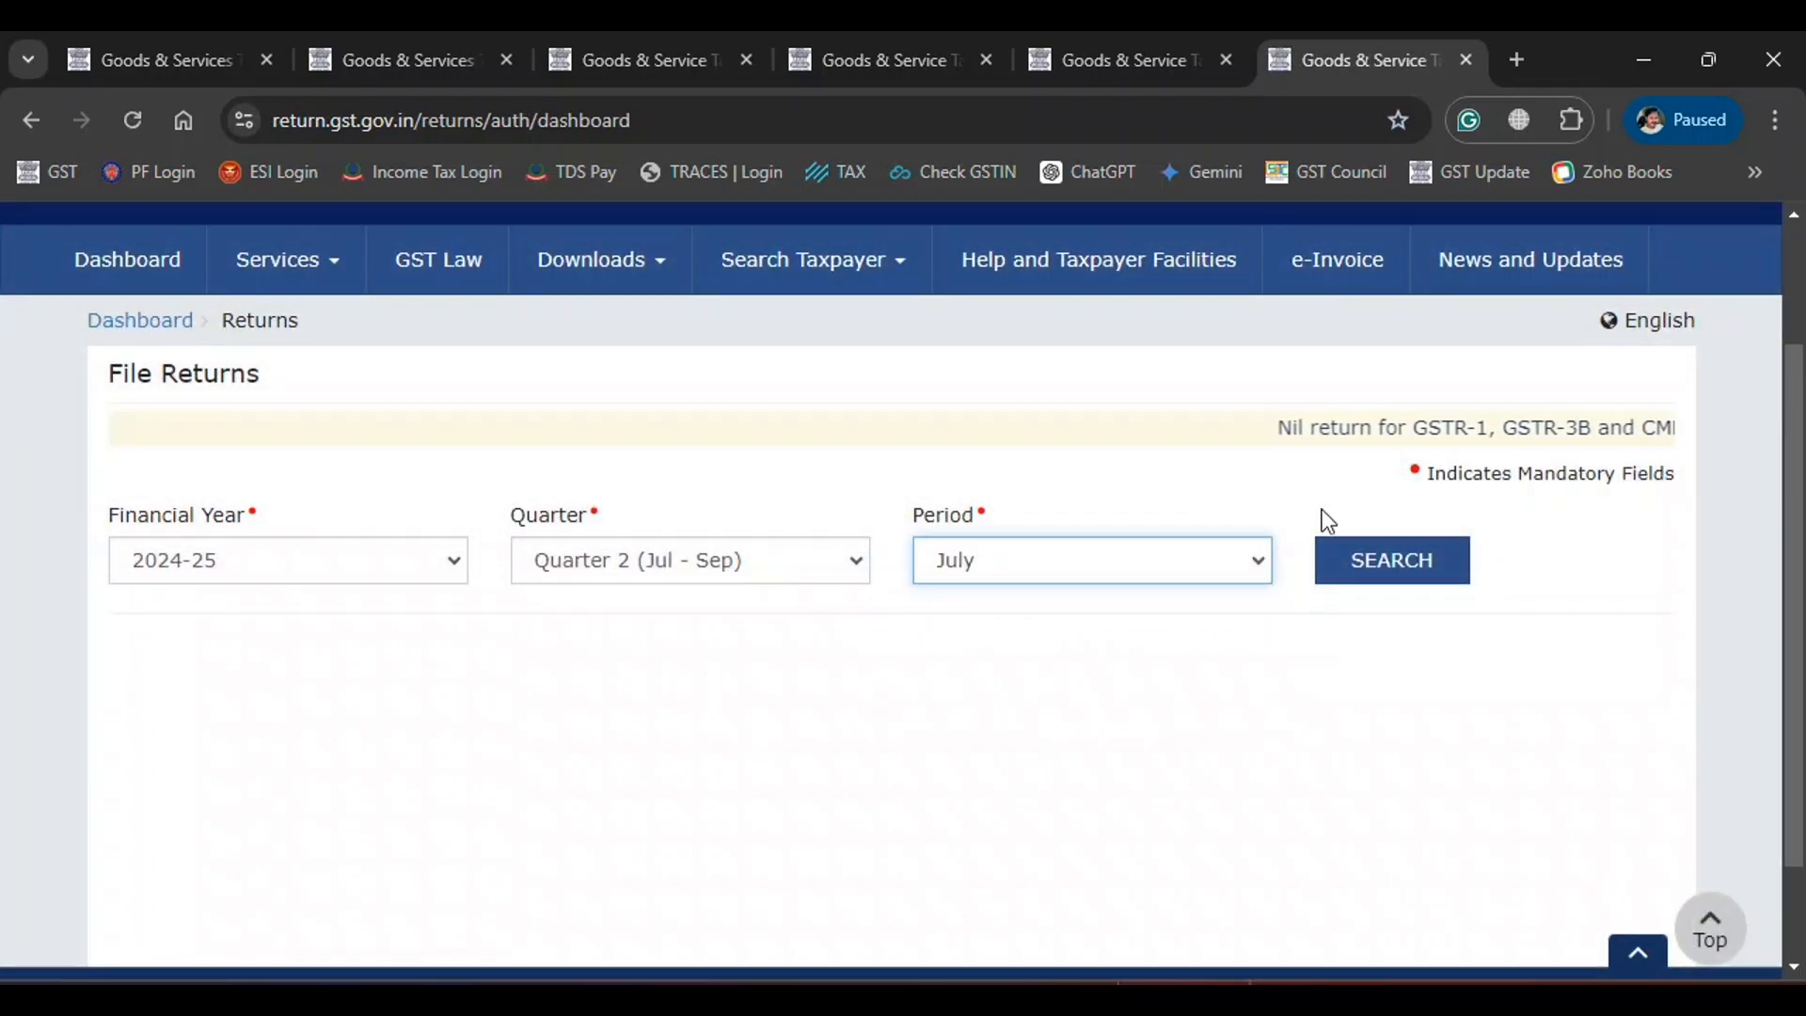
left_click(1373, 563)
Examine the QRMP client's July return tiles and quarterly filing notices, checking the Invoice Furnishing Facility and whether GSTR-1A is offered.
scroll(1257, 560, "down", 3)
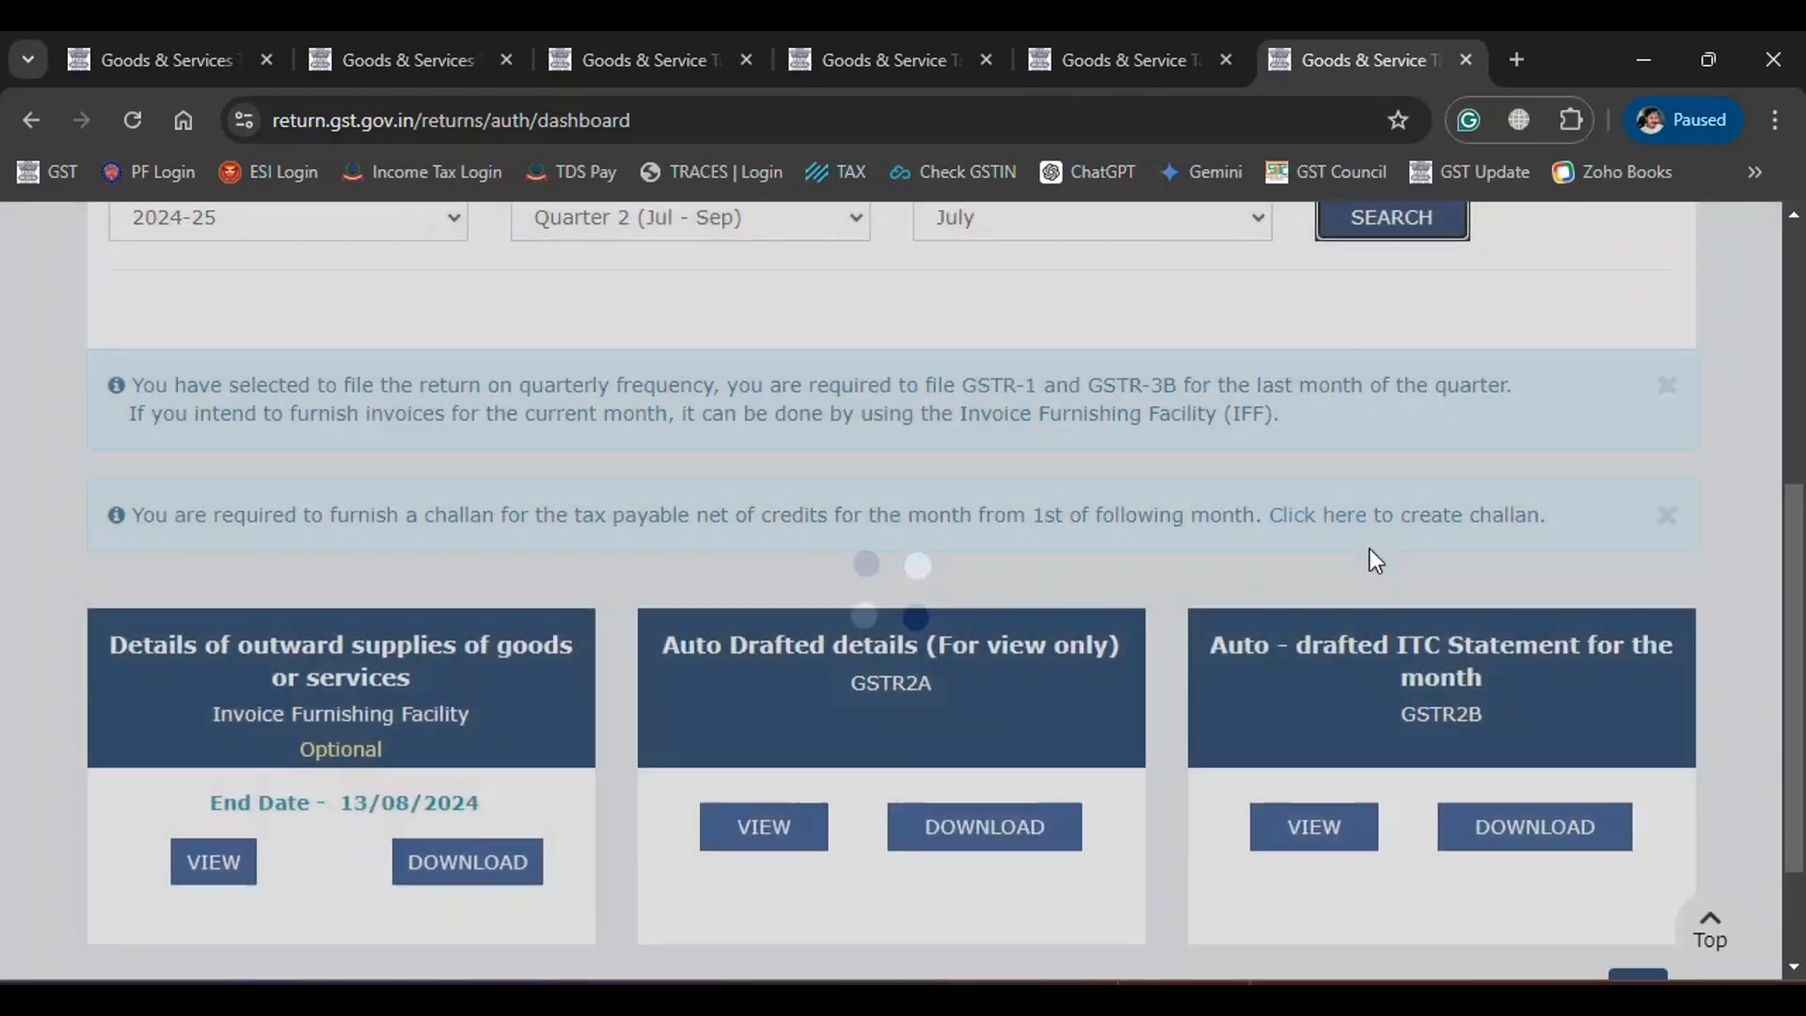
scroll(855, 636, "down", 2)
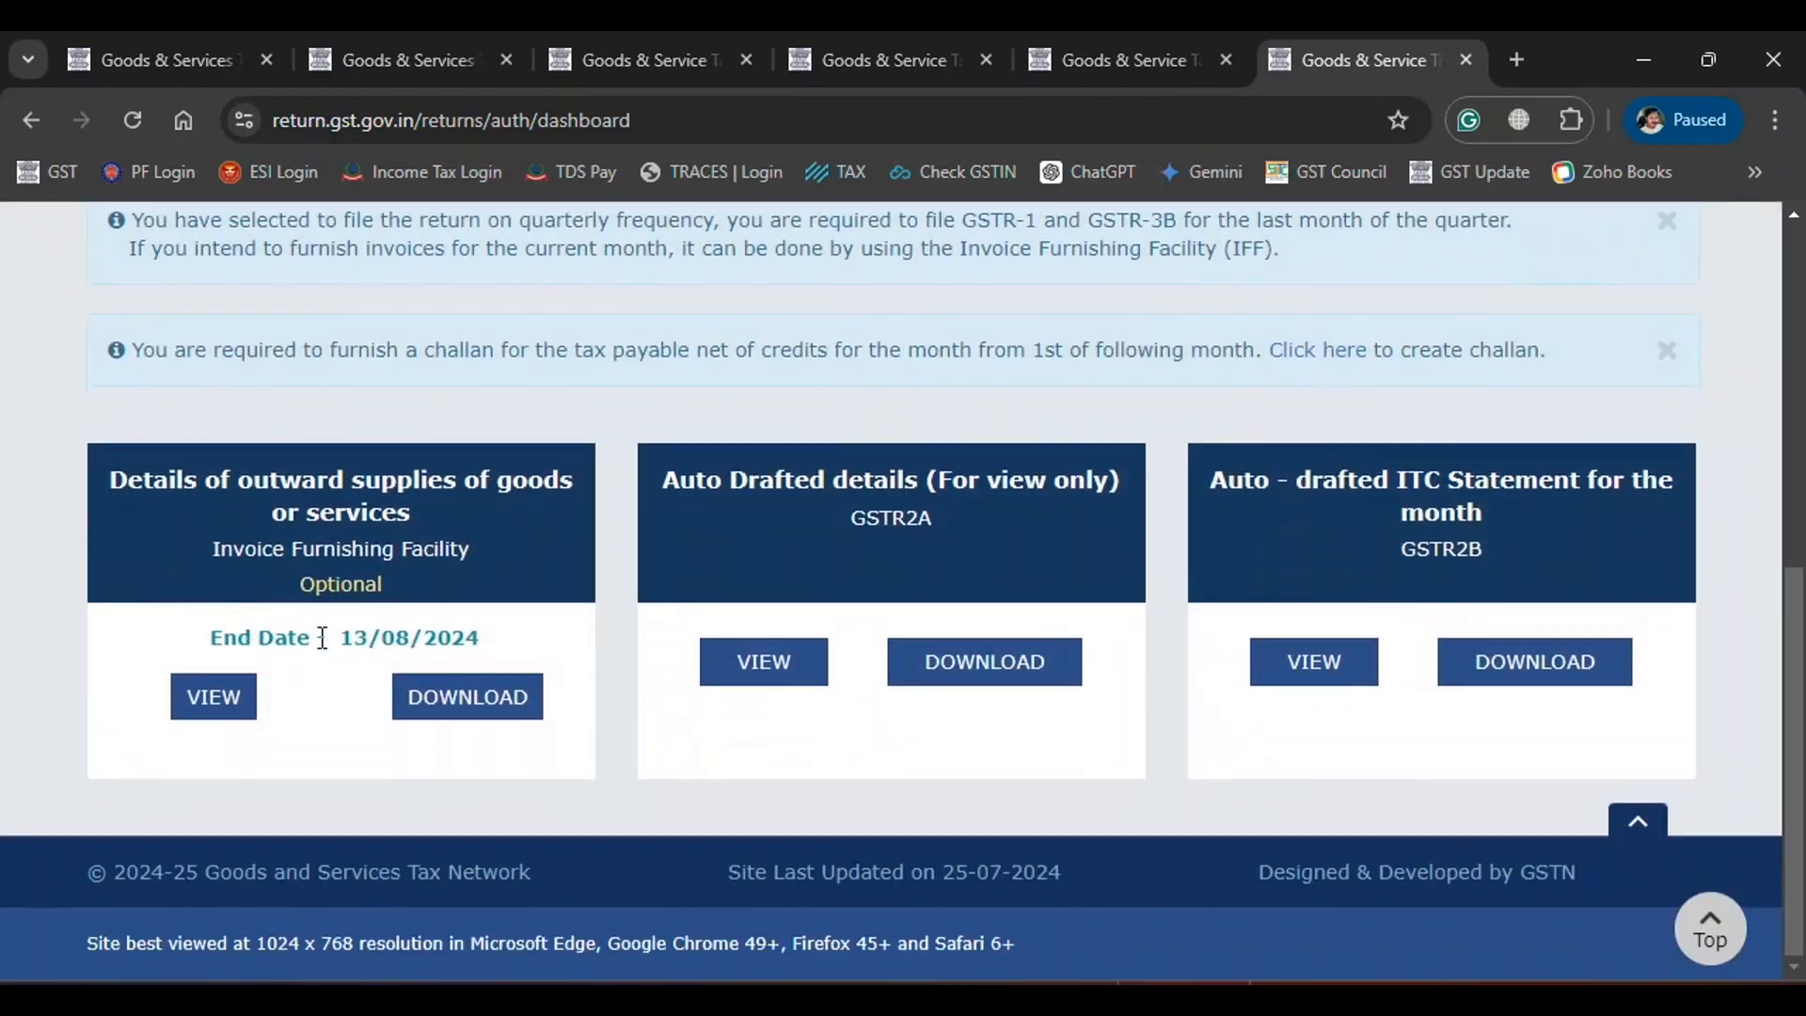
scroll(536, 603, "up", 1)
scroll(544, 602, "up", 3)
scroll(786, 584, "down", 4)
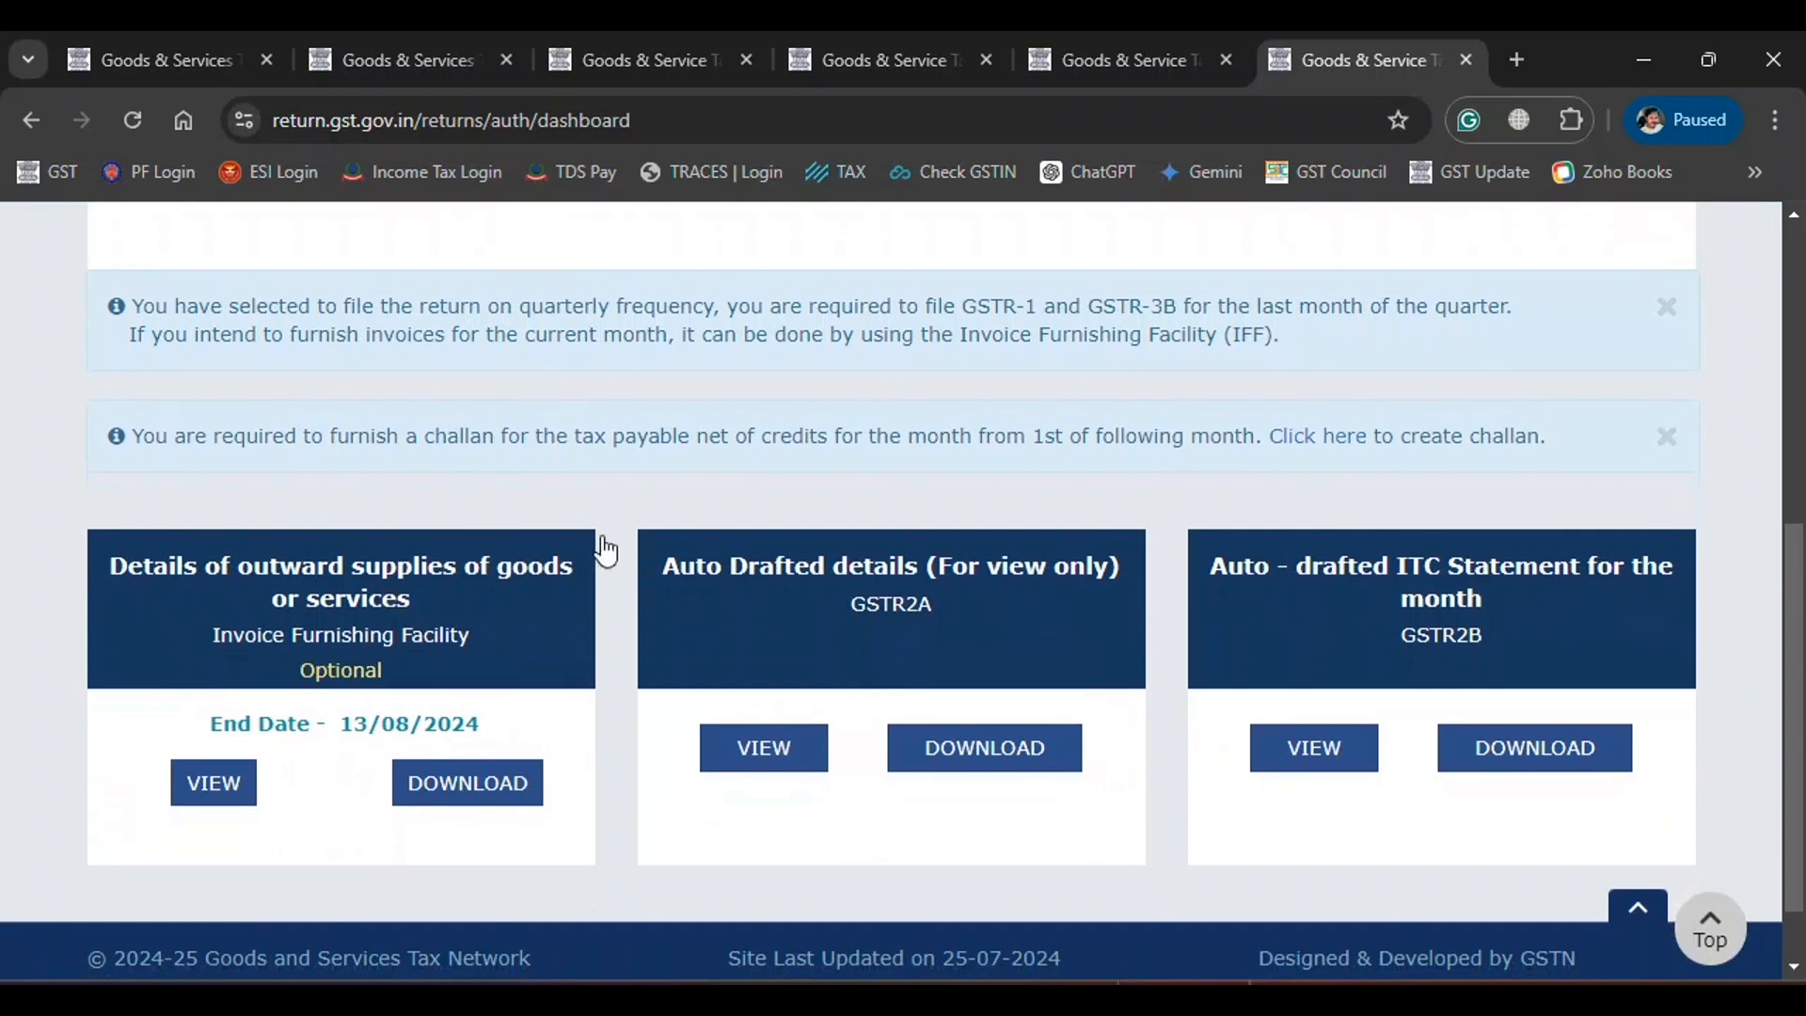
scroll(814, 473, "up", 3)
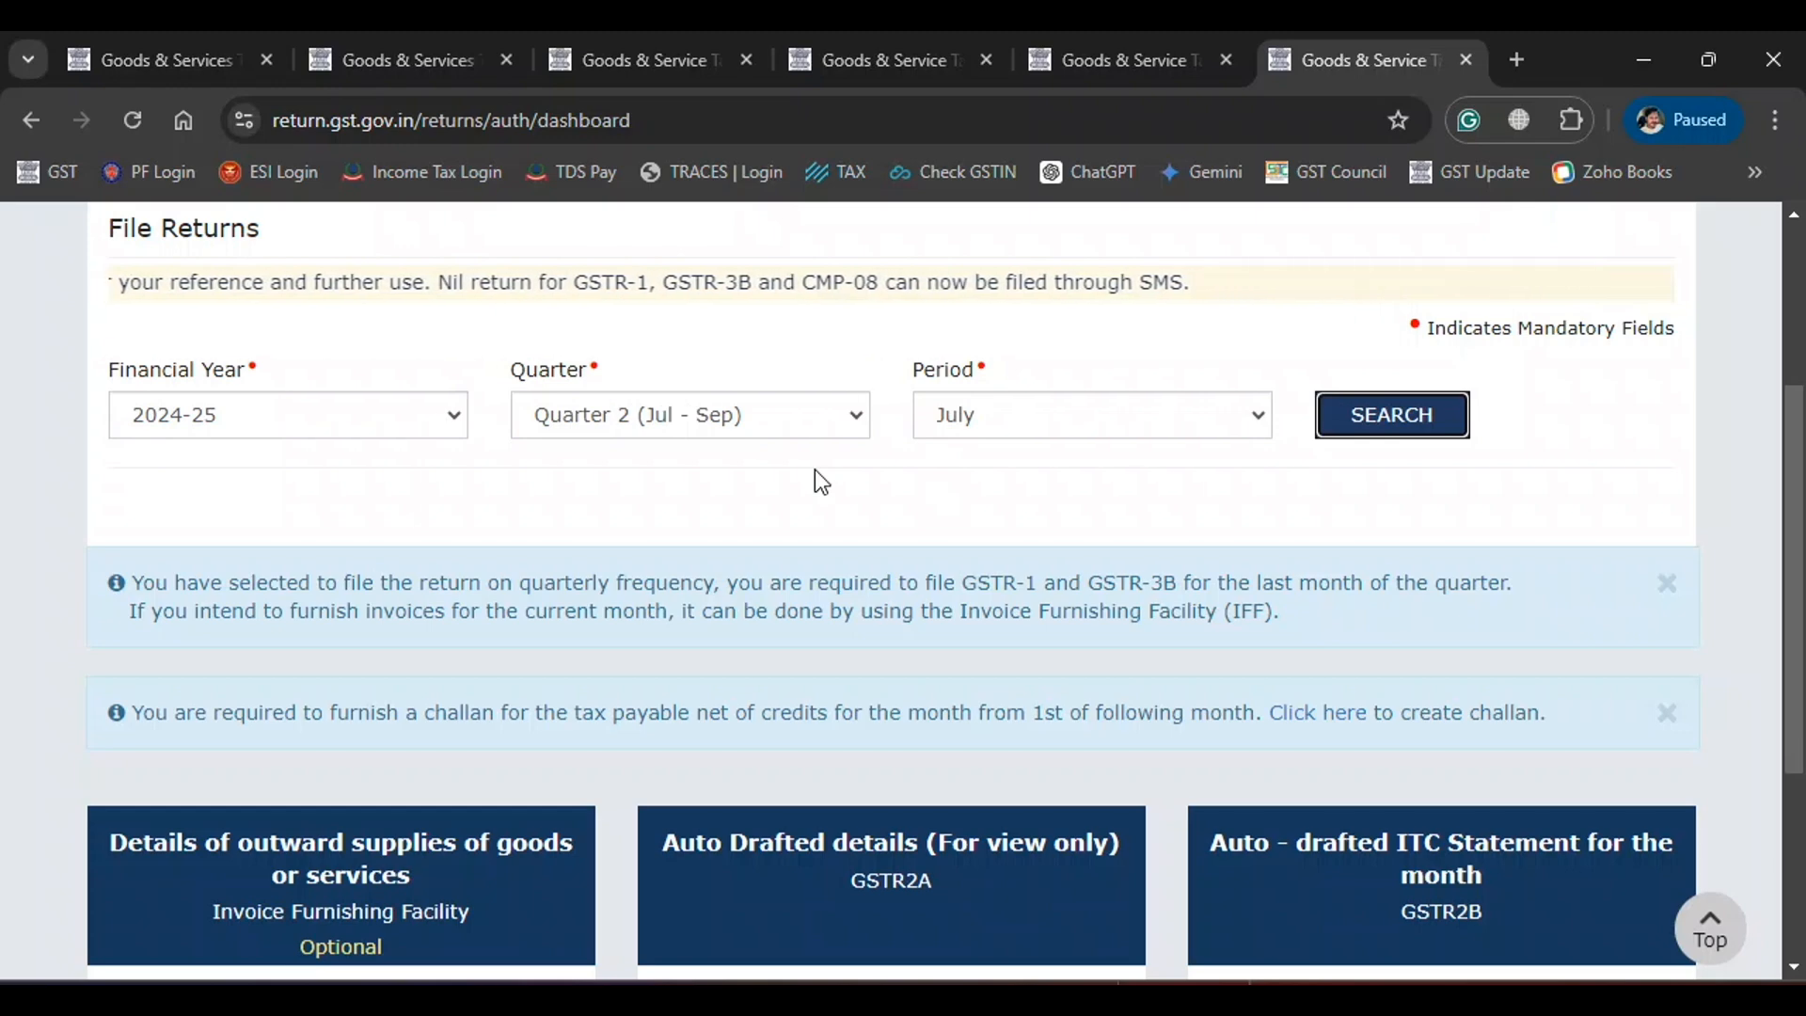
scroll(818, 481, "down", 3)
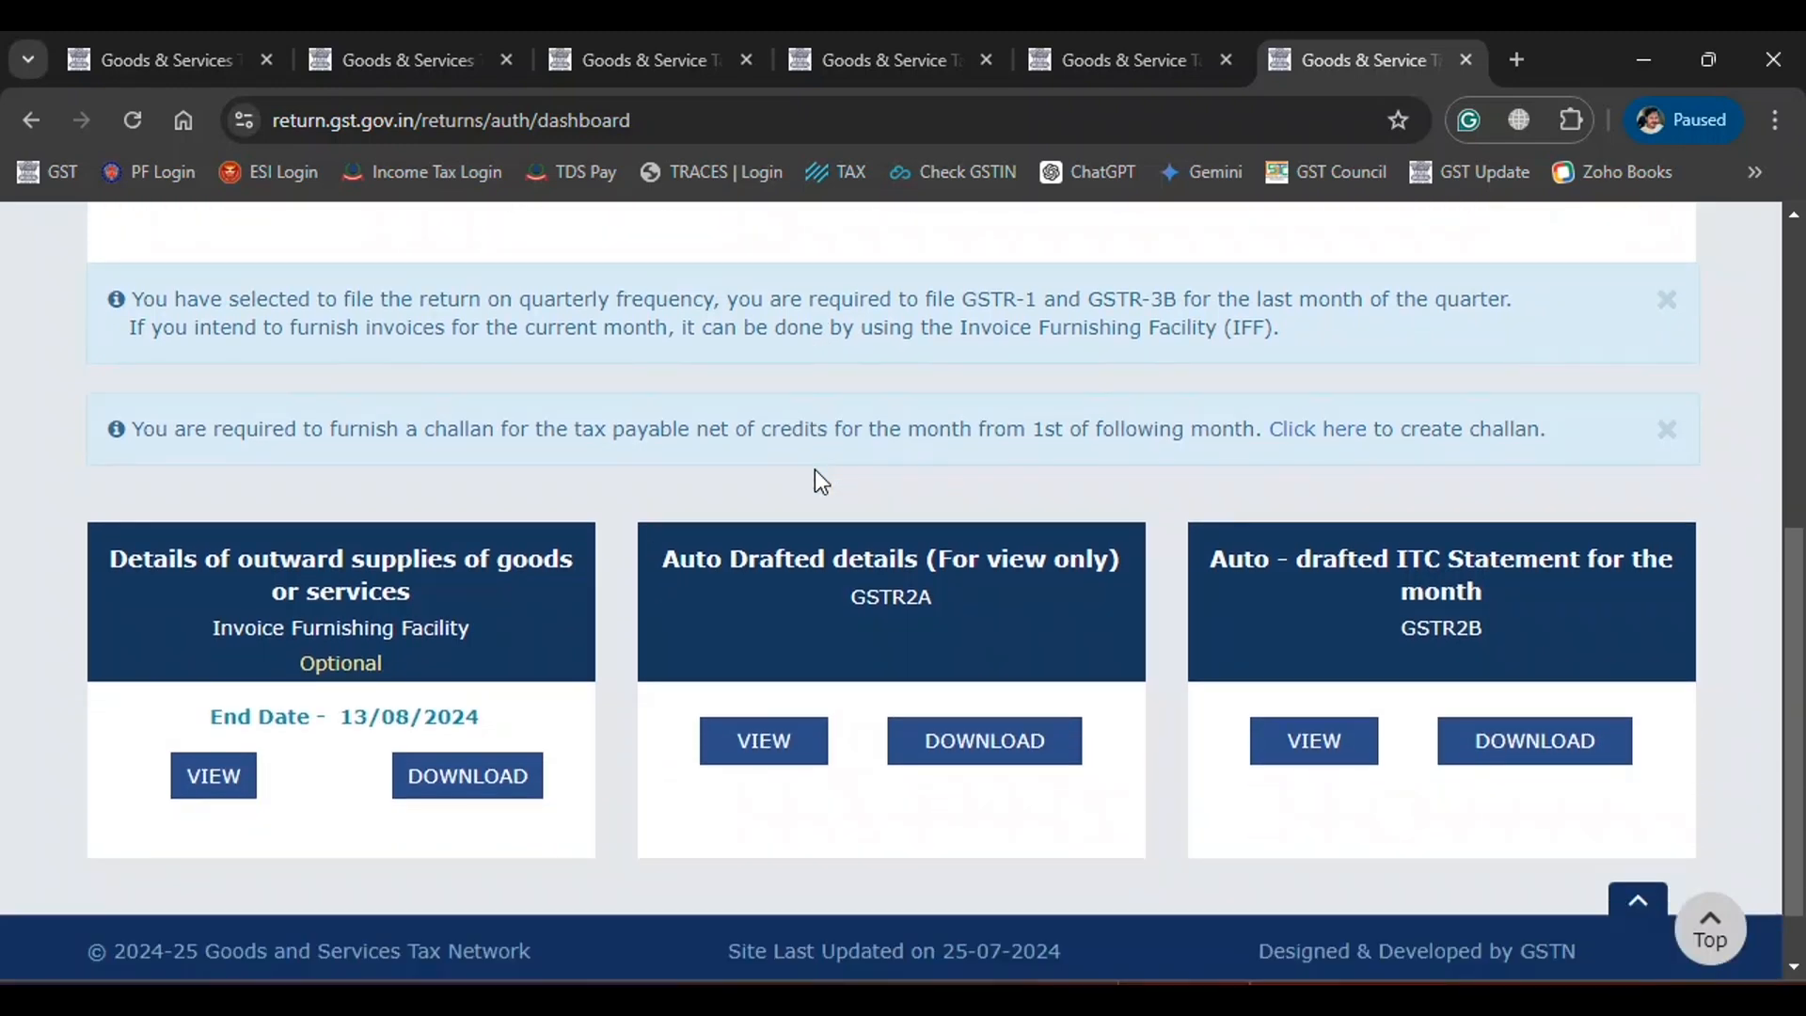
scroll(816, 480, "up", 3)
scroll(814, 478, "down", 3)
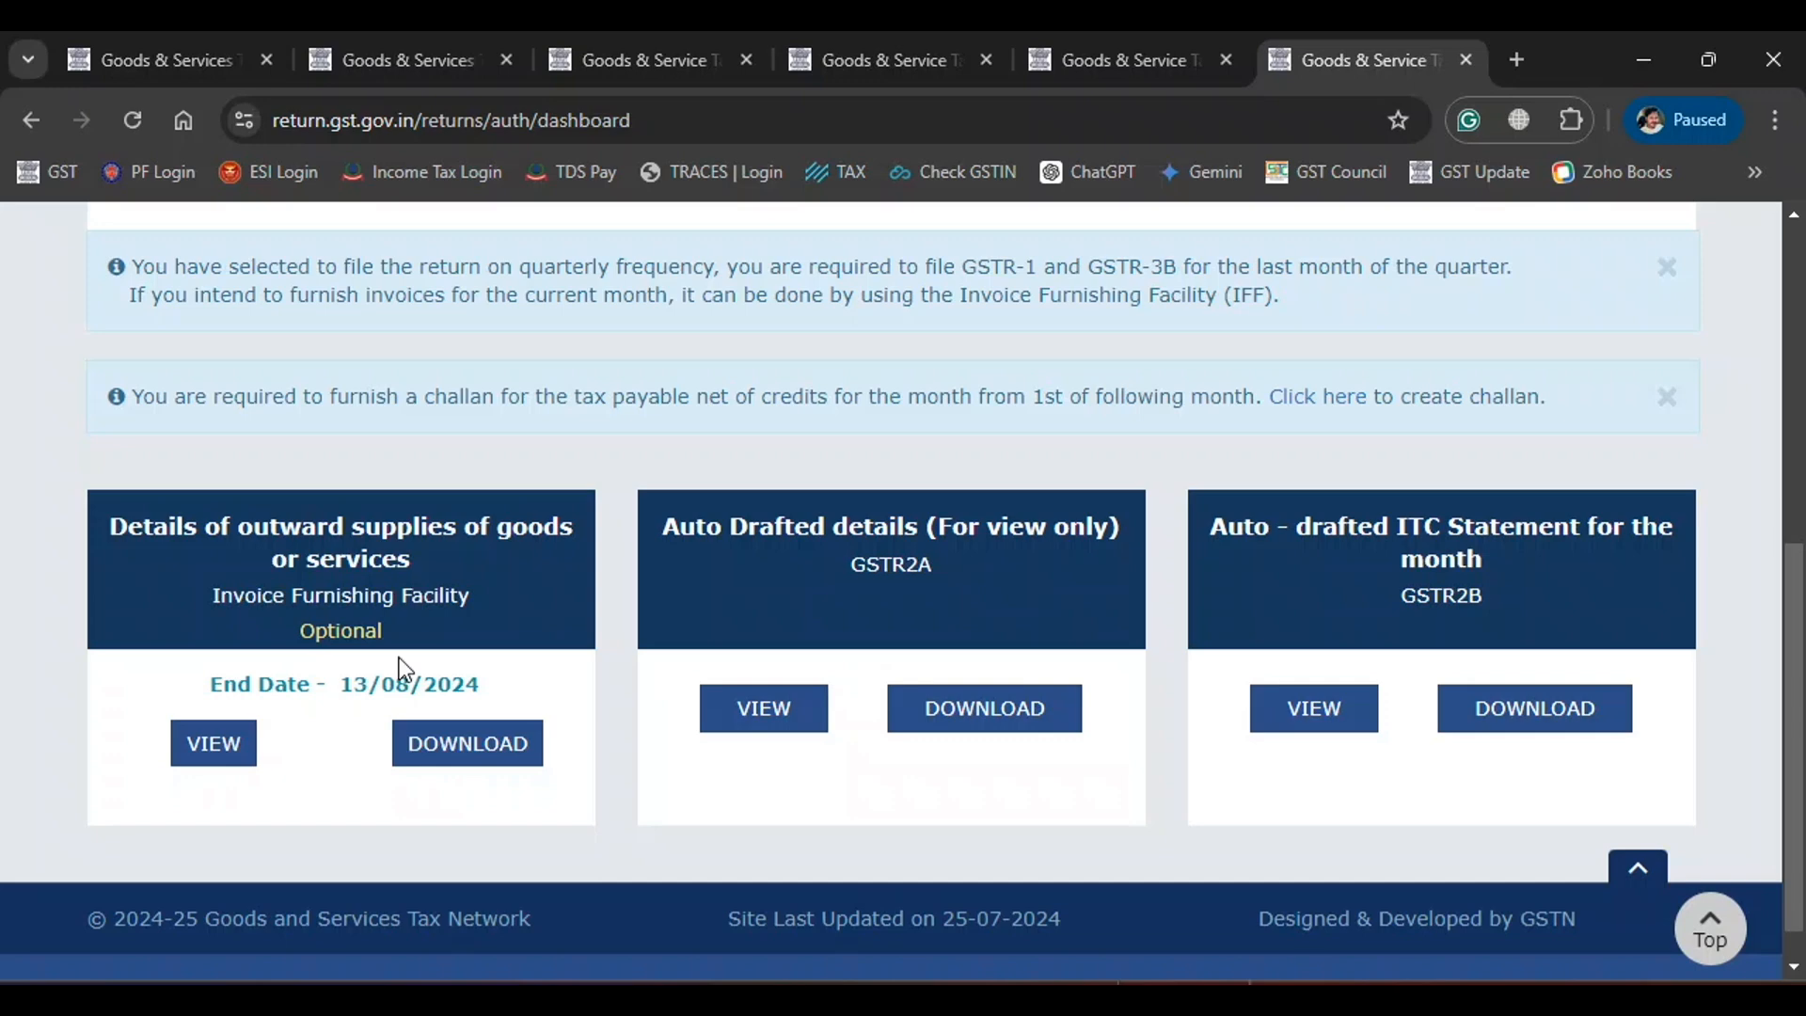
scroll(403, 670, "up", 2)
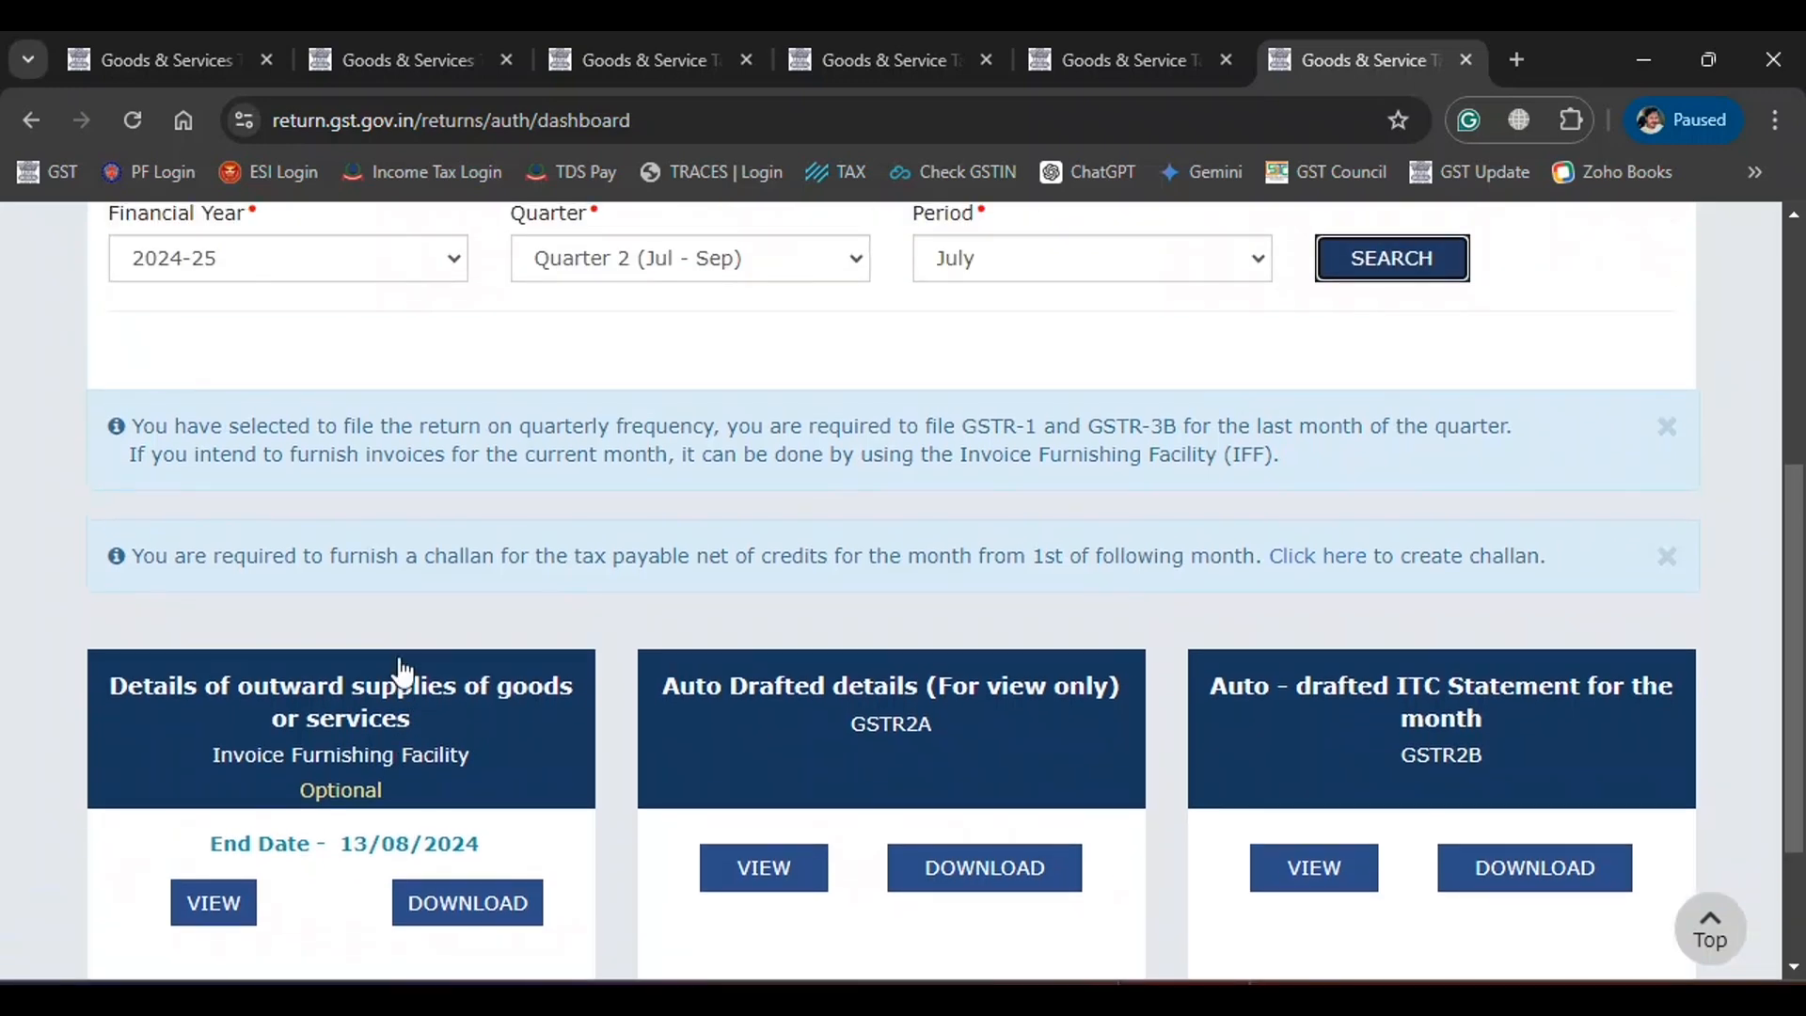
scroll(402, 673, "down", 1)
scroll(403, 672, "down", 1)
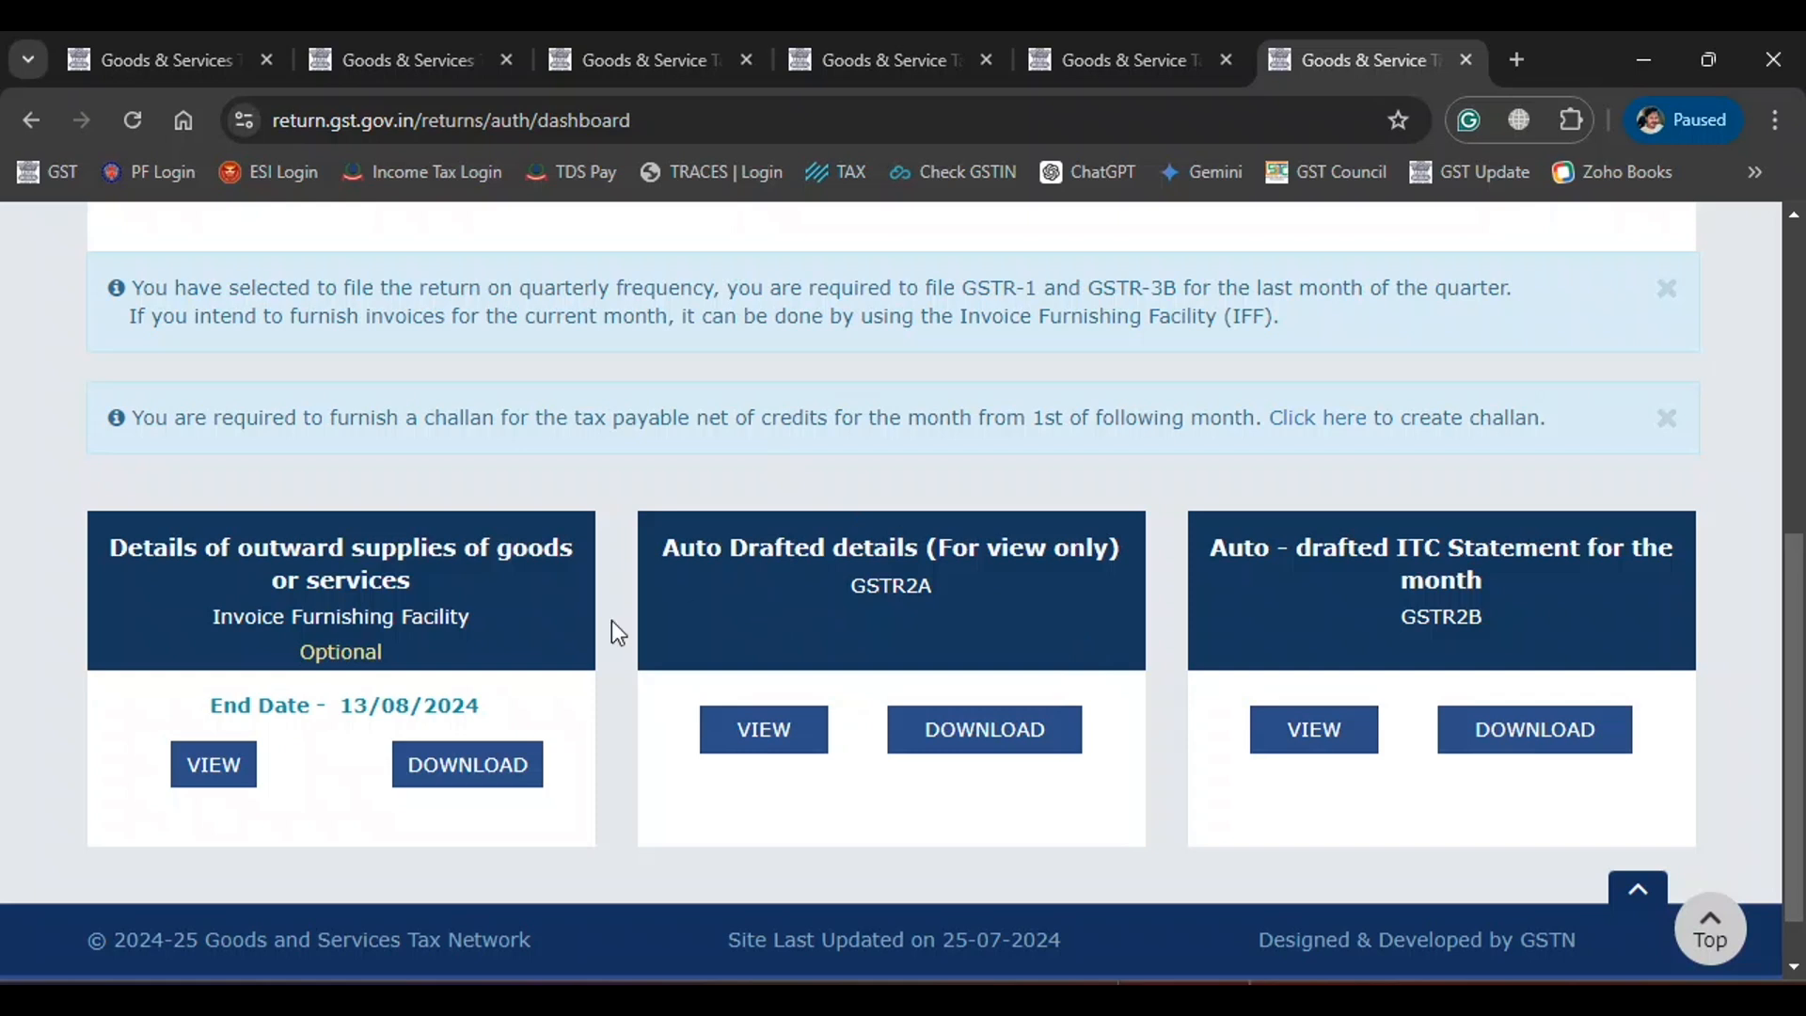
scroll(451, 837, "down", 1)
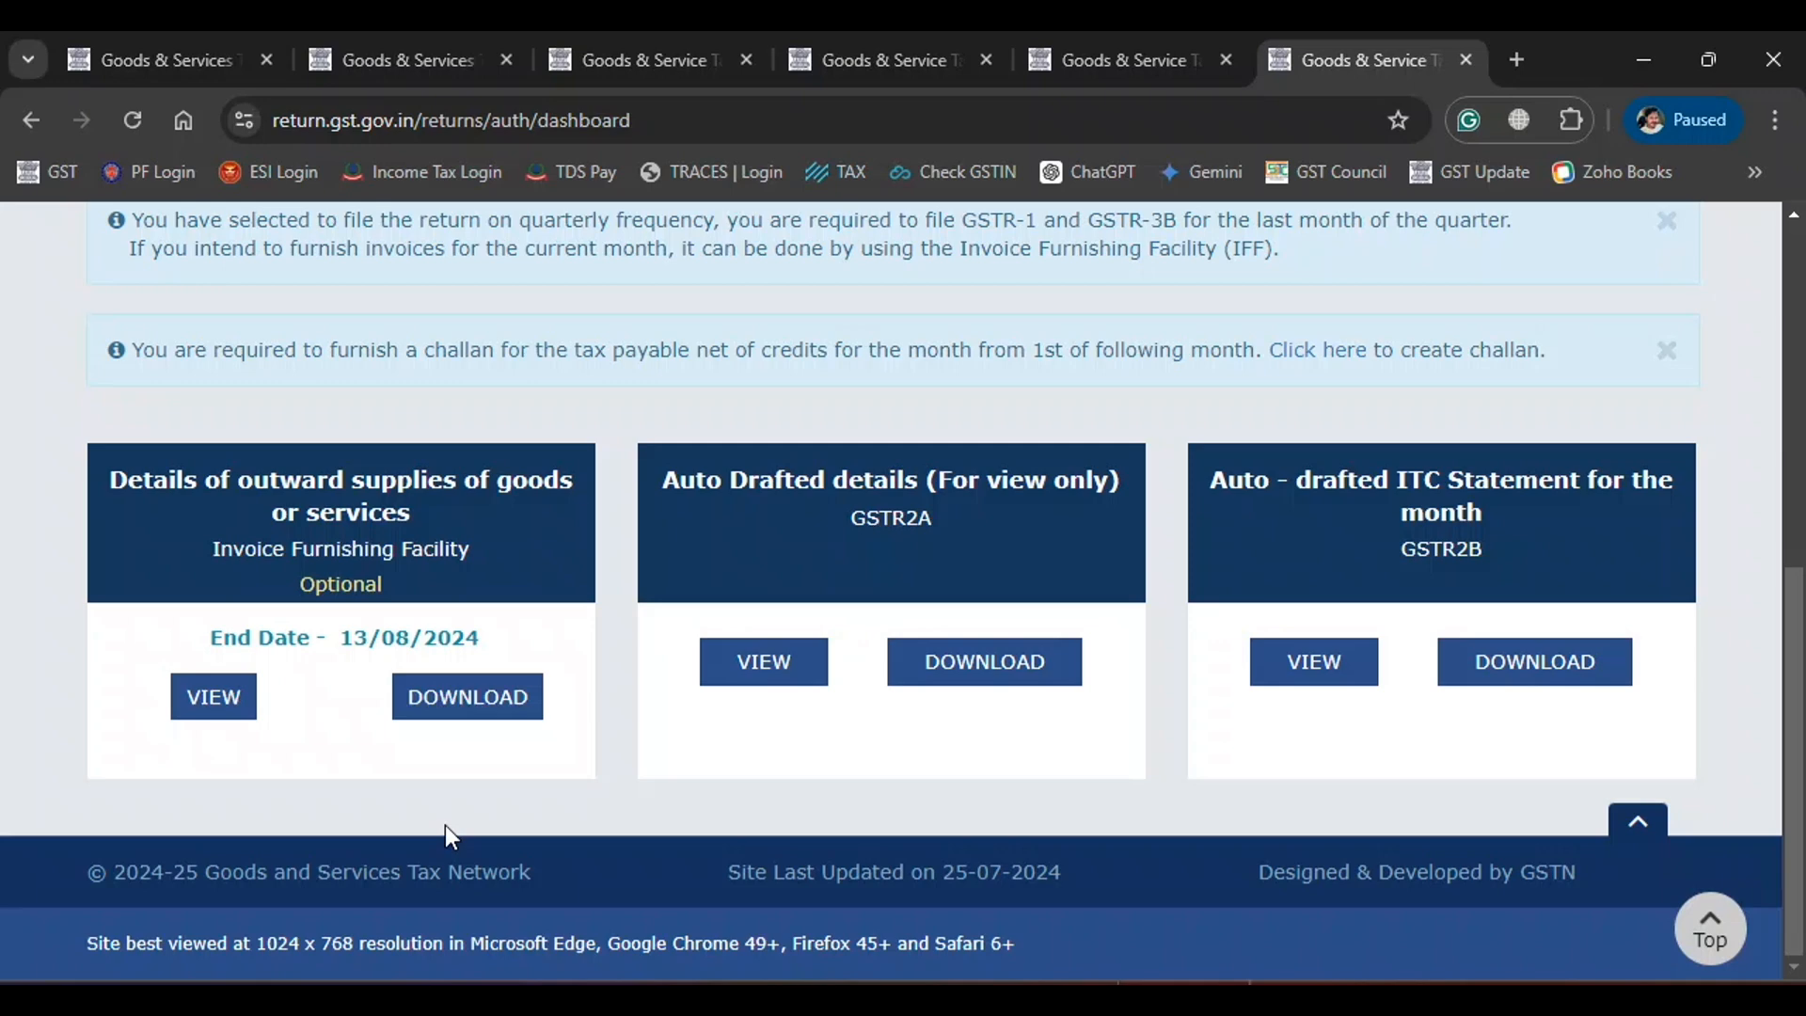
scroll(445, 827, "up", 5)
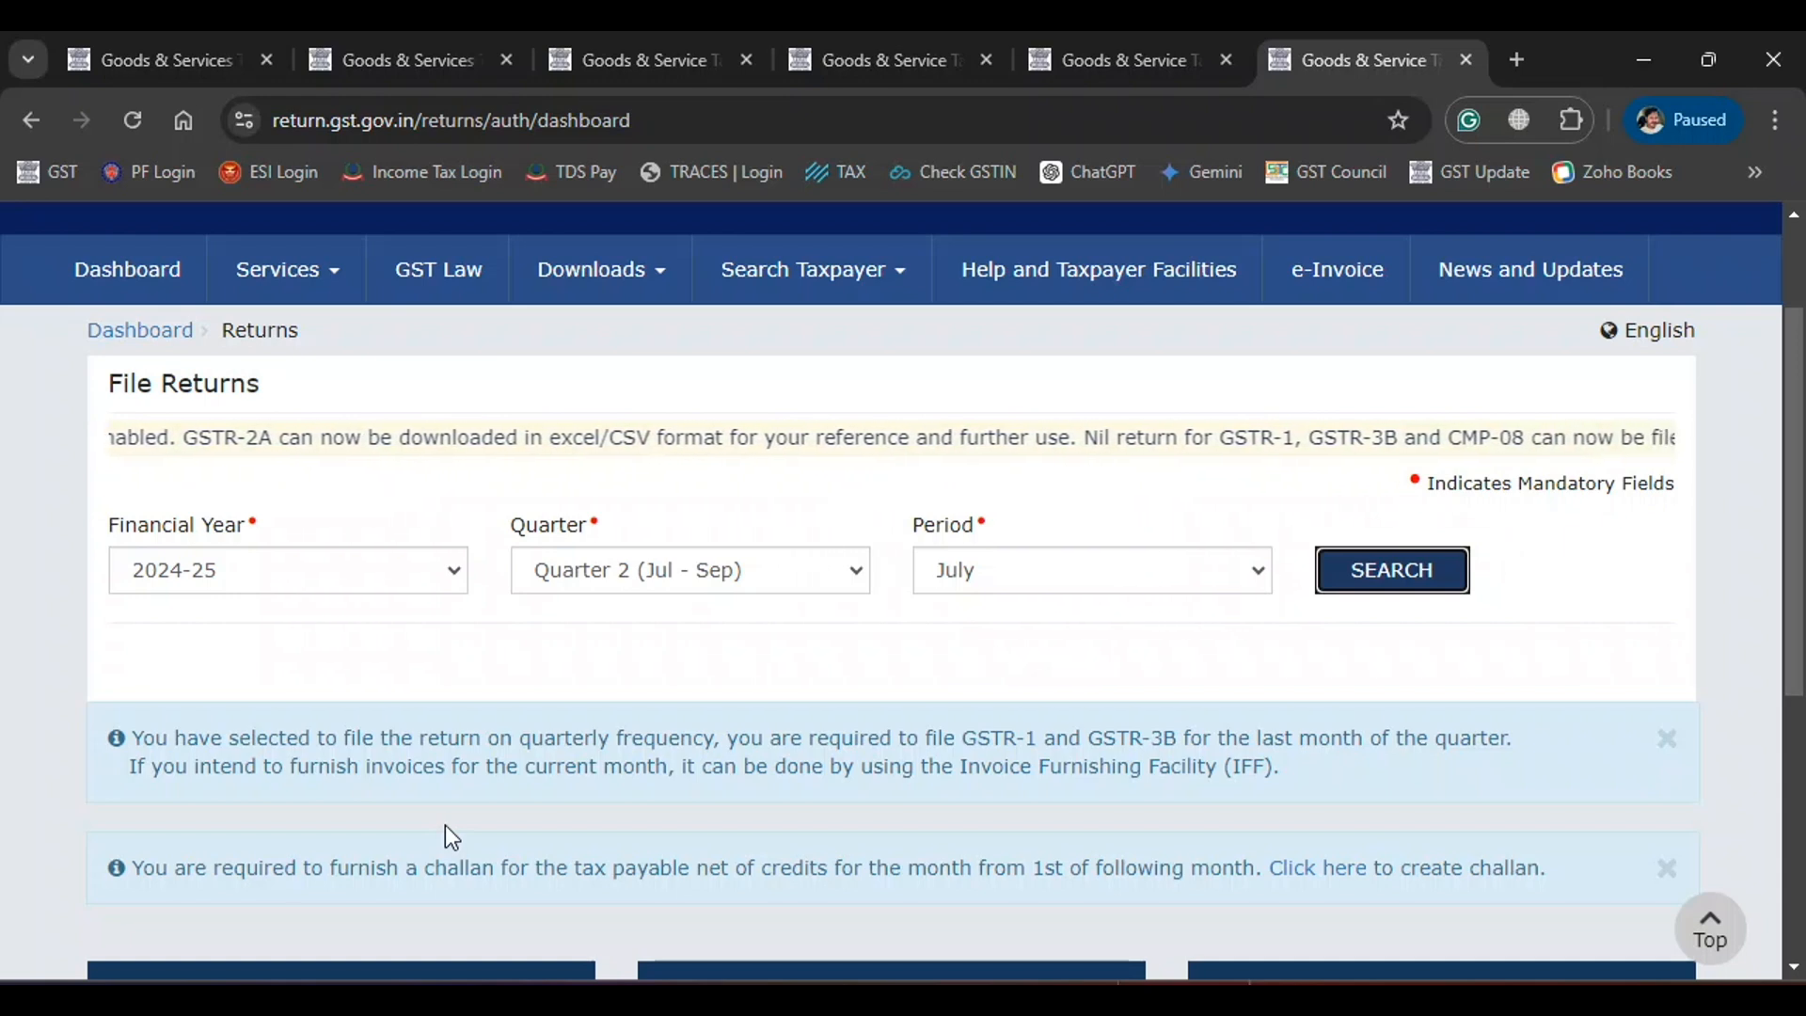
scroll(443, 826, "up", 2)
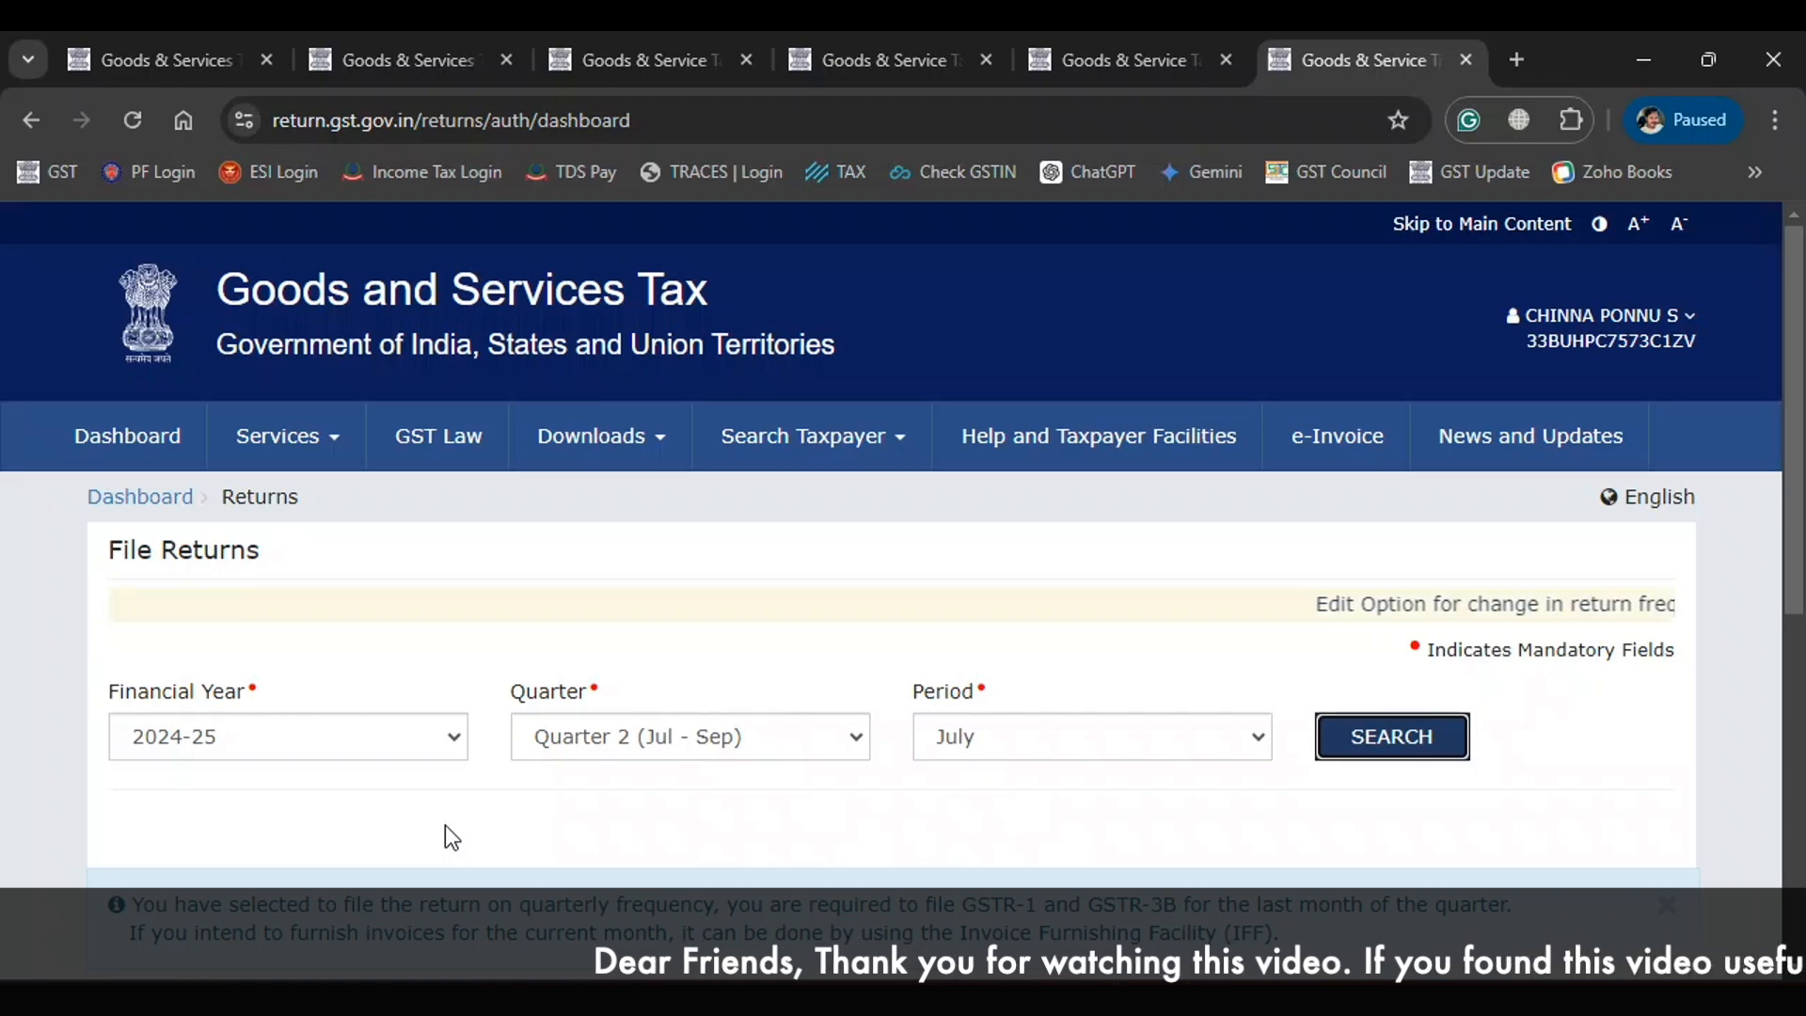
Switch to the PowerPoint presentation whose title begins with 6-in-1 New Advanced Level.
key("alt+Tab")
key("alt+Tab")
key("alt+Tab")
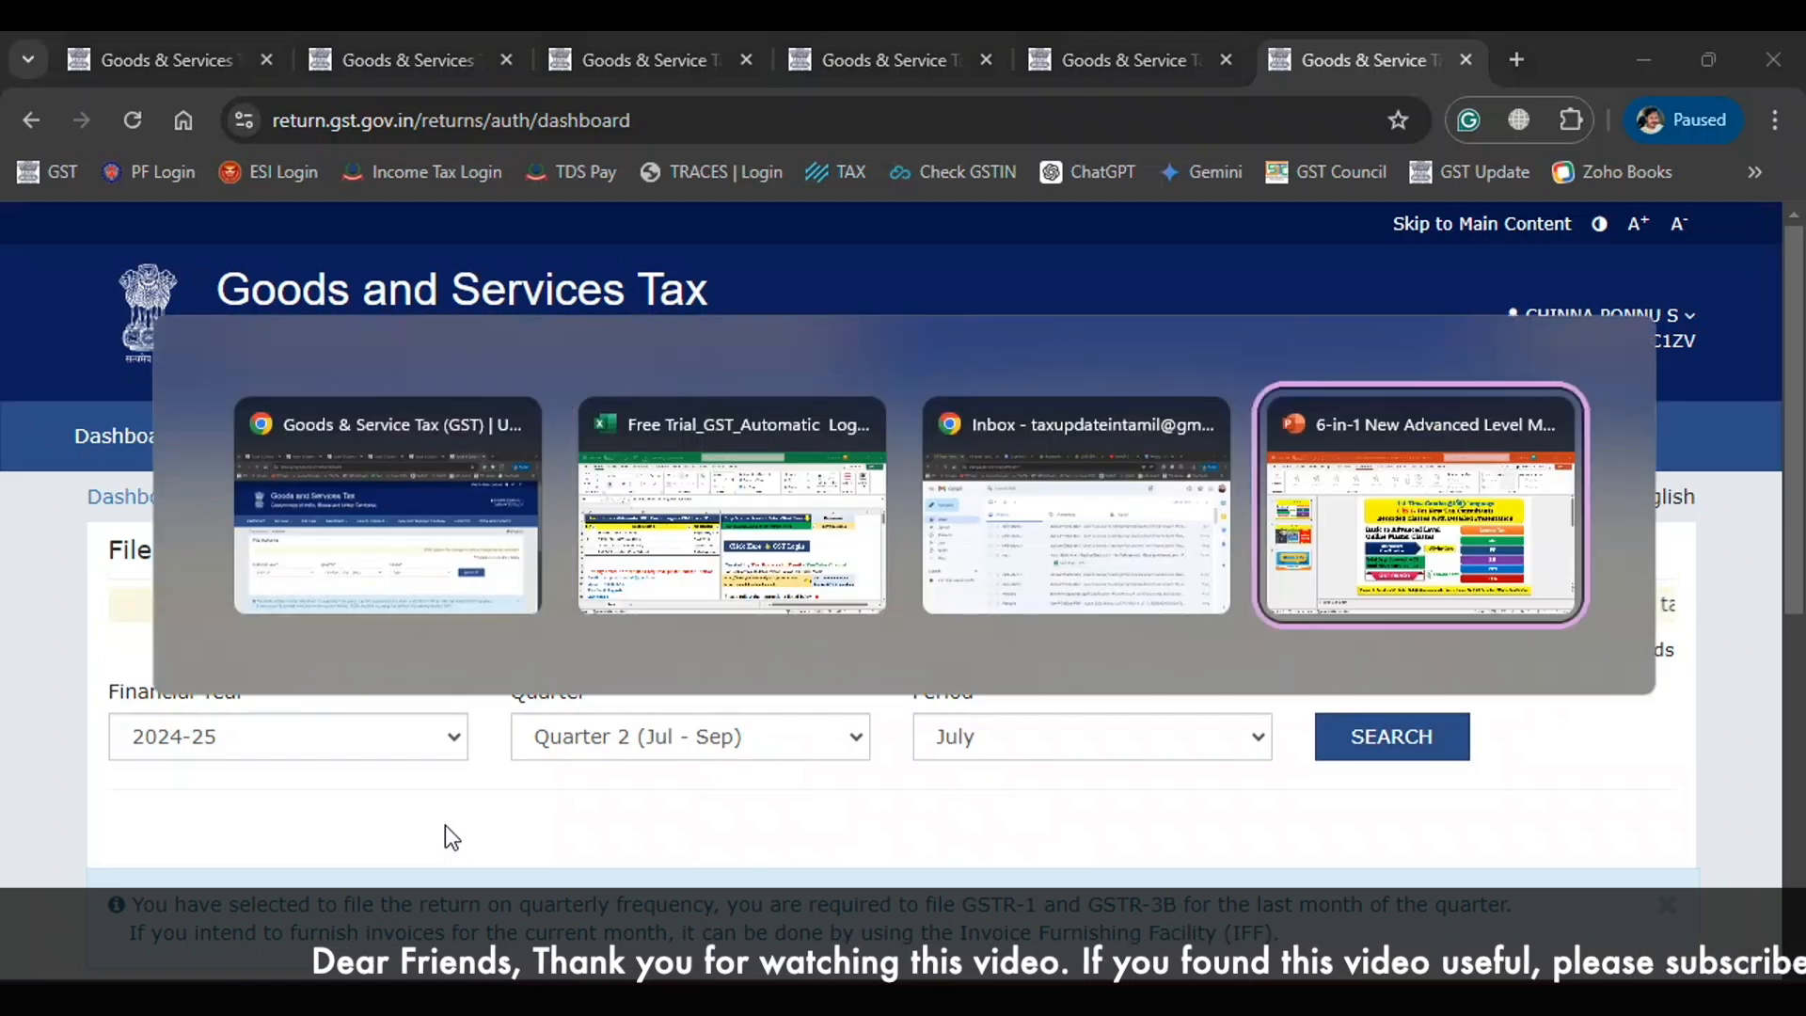